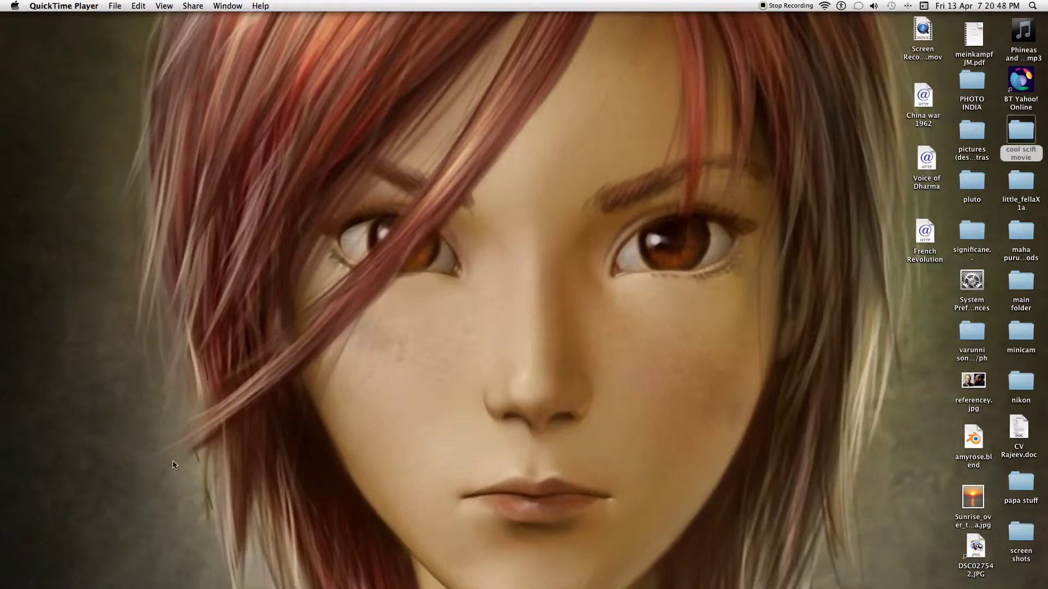
Switch to Blender and look over the basic materials render showing the cone, cube and monkey head
mouse_move(172, 576)
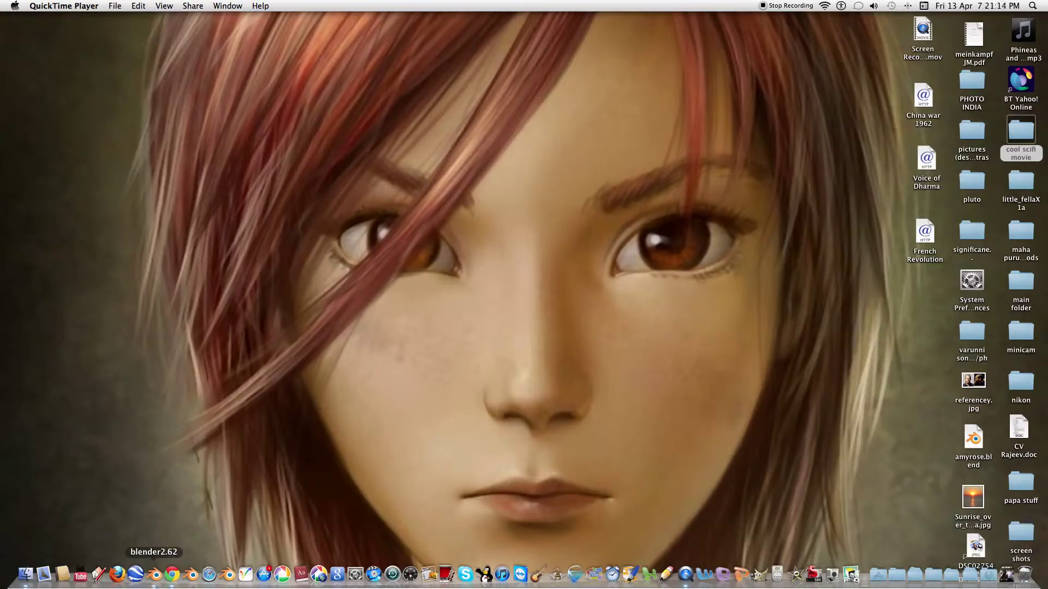
left_click(155, 587)
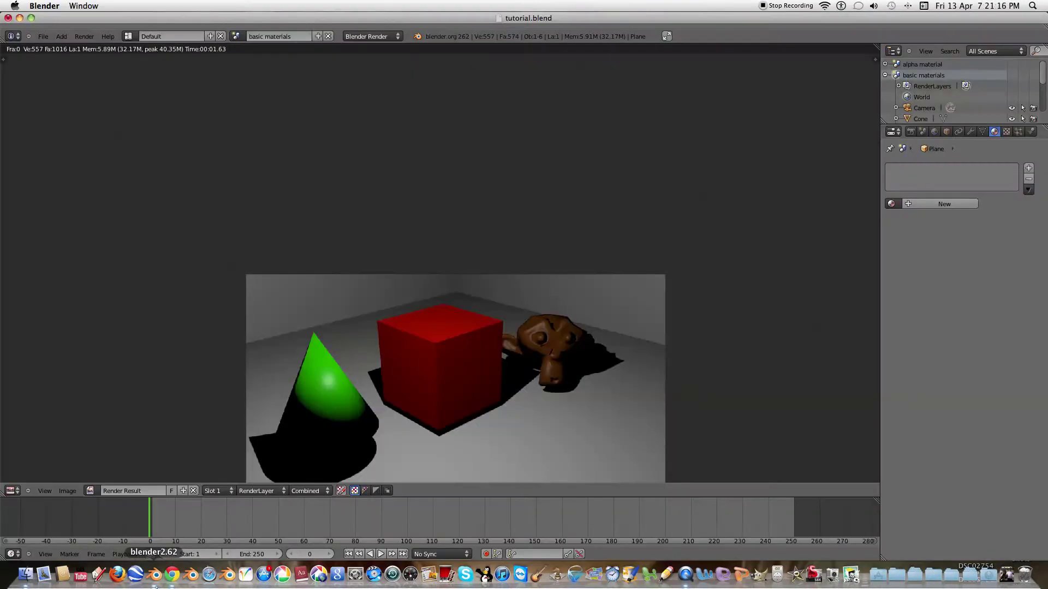
scroll(326, 436, "down", 9)
scroll(325, 439, "up", 8)
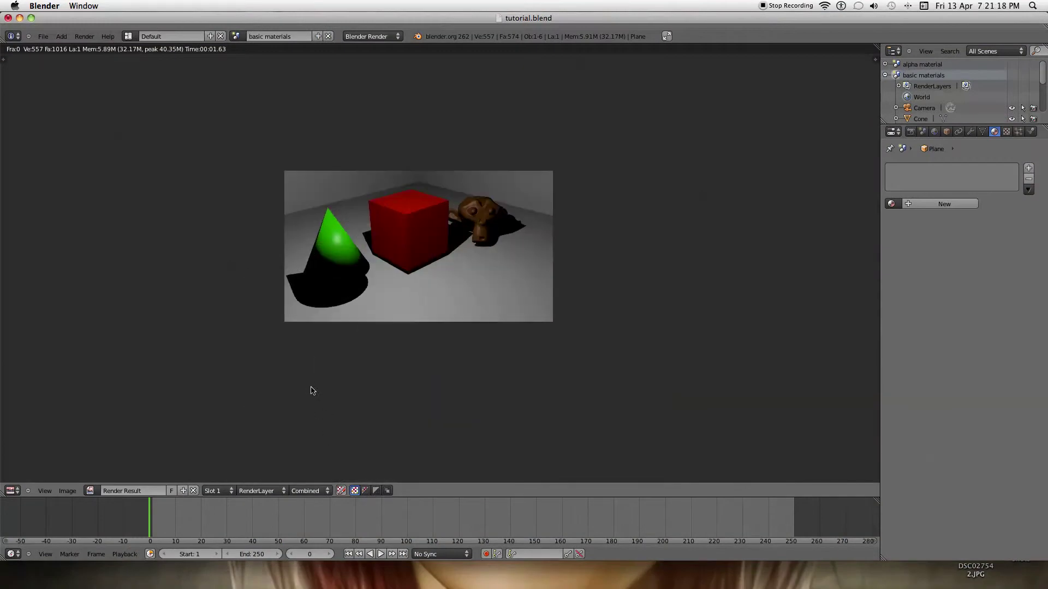
scroll(306, 396, "up", 3)
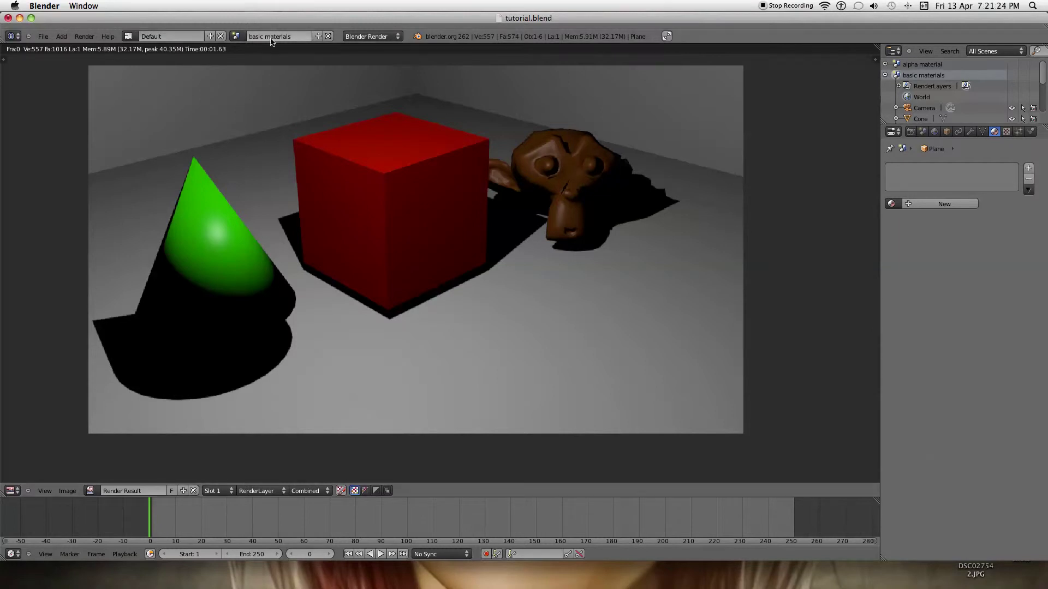
View the alpha material scene's render, followed by the chess board scene's render
left_click(236, 37)
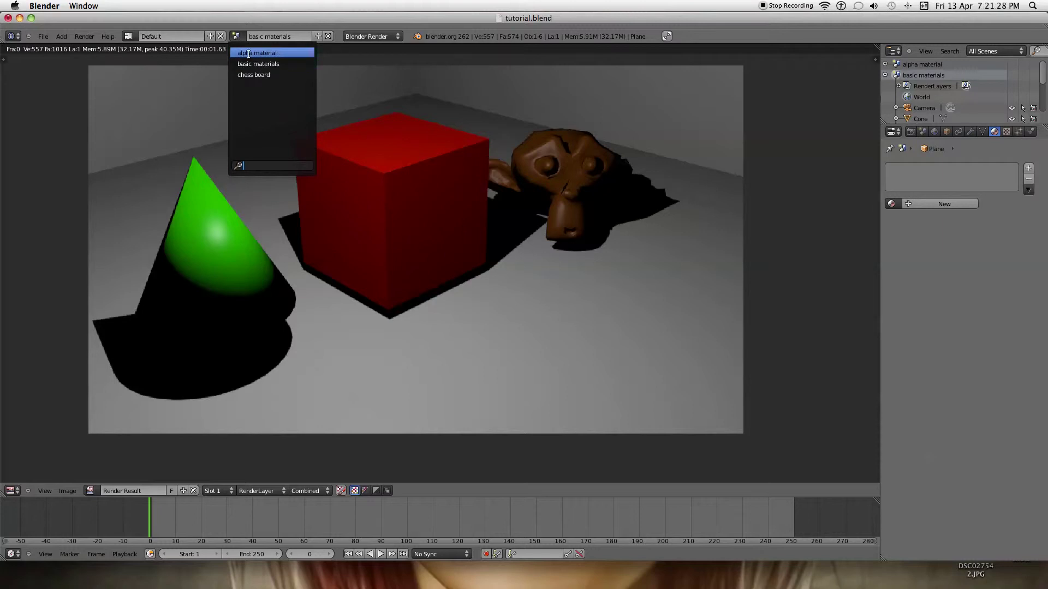
left_click(249, 53)
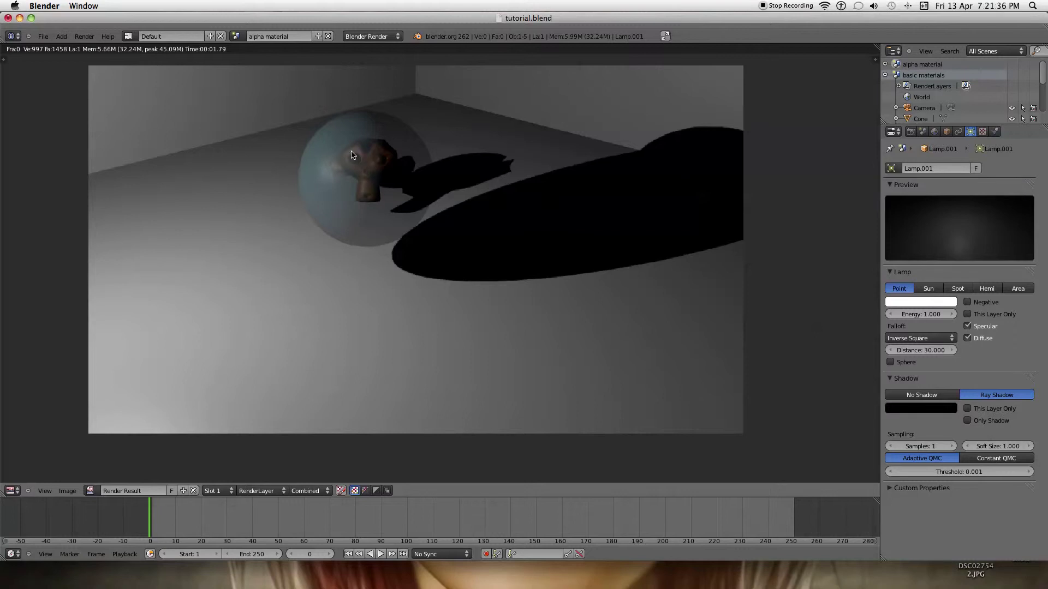
left_click(235, 36)
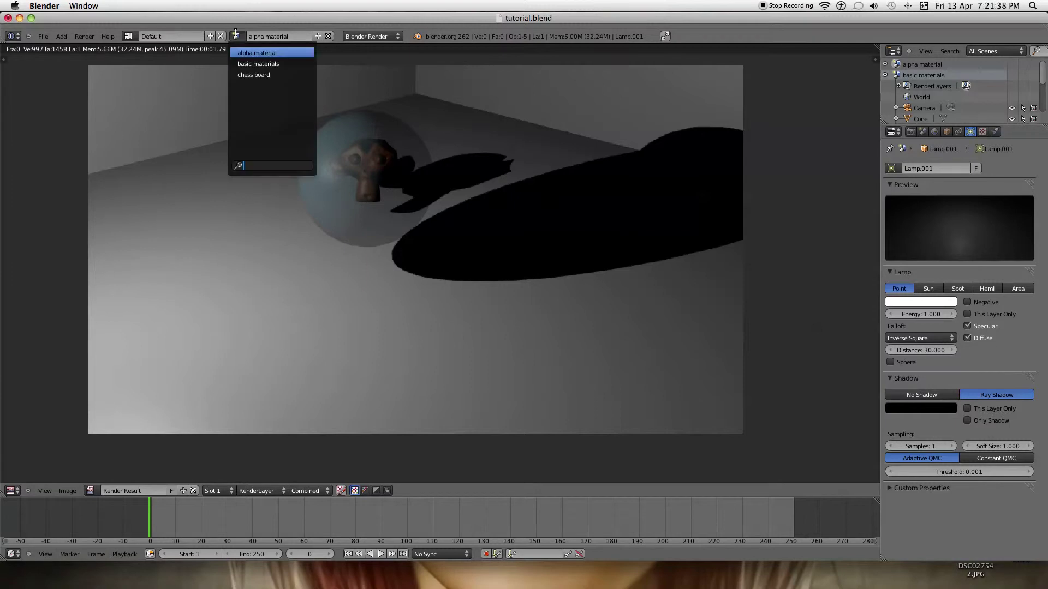
left_click(260, 75)
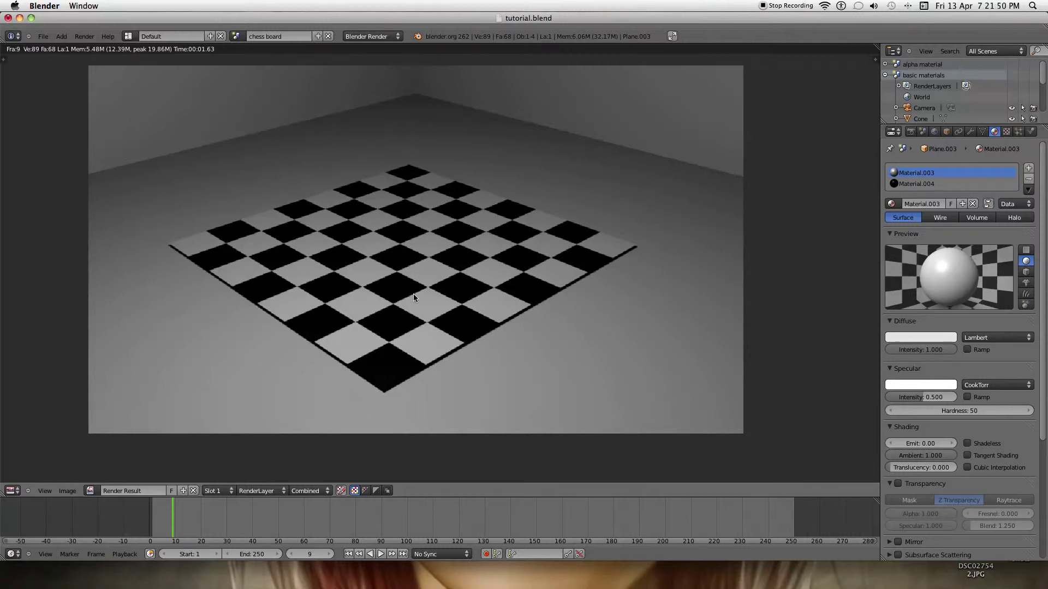
Examine the black and white squares of the chess board render up close and from further away
scroll(413, 293, "up", 5)
scroll(413, 295, "up", 3)
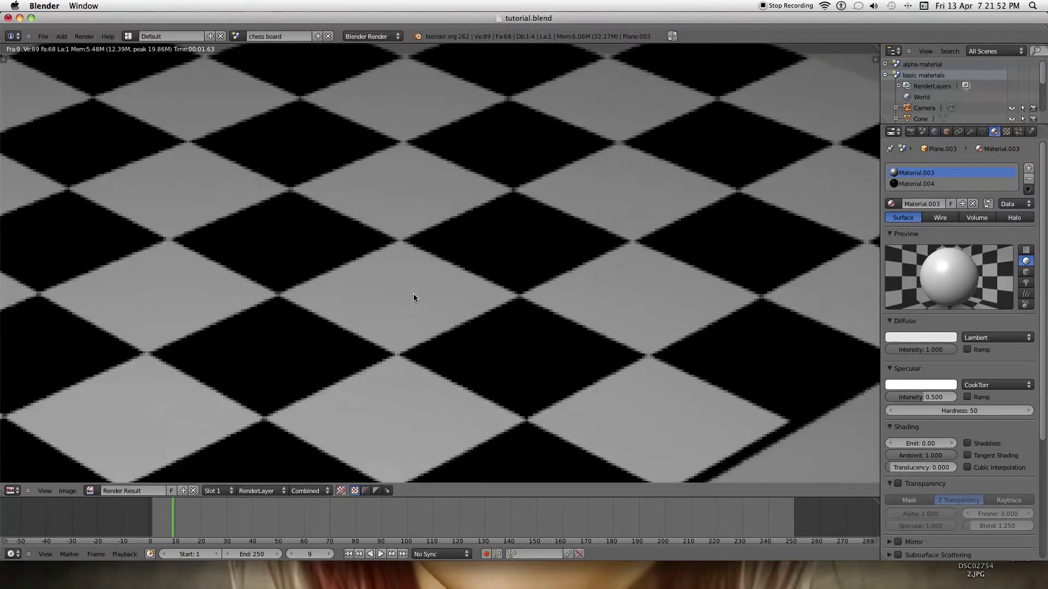
scroll(414, 295, "down", 10)
scroll(414, 296, "up", 6)
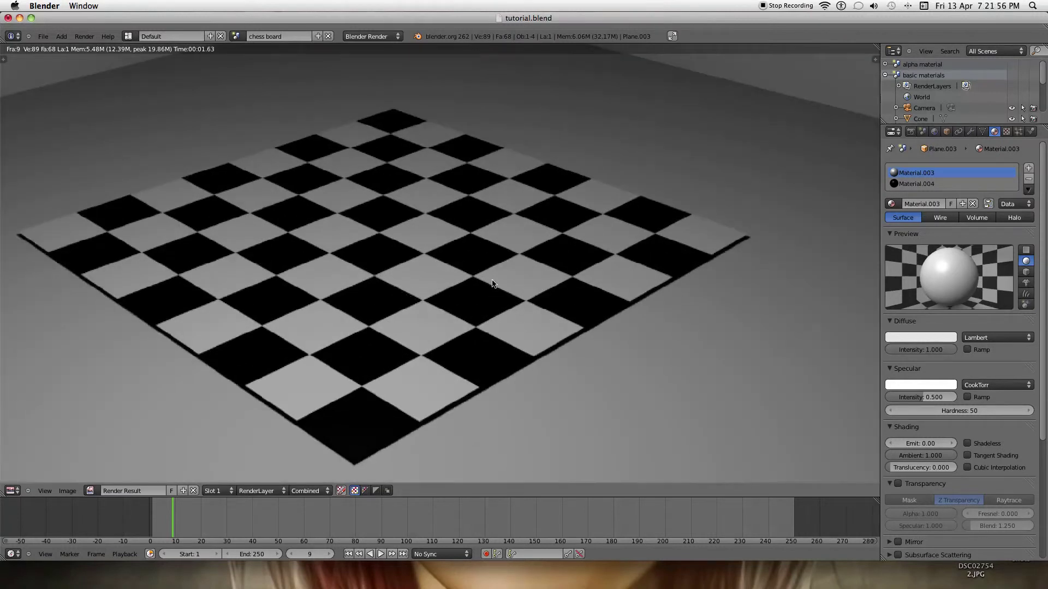
scroll(416, 295, "up", 1)
scroll(696, 251, "down", 10)
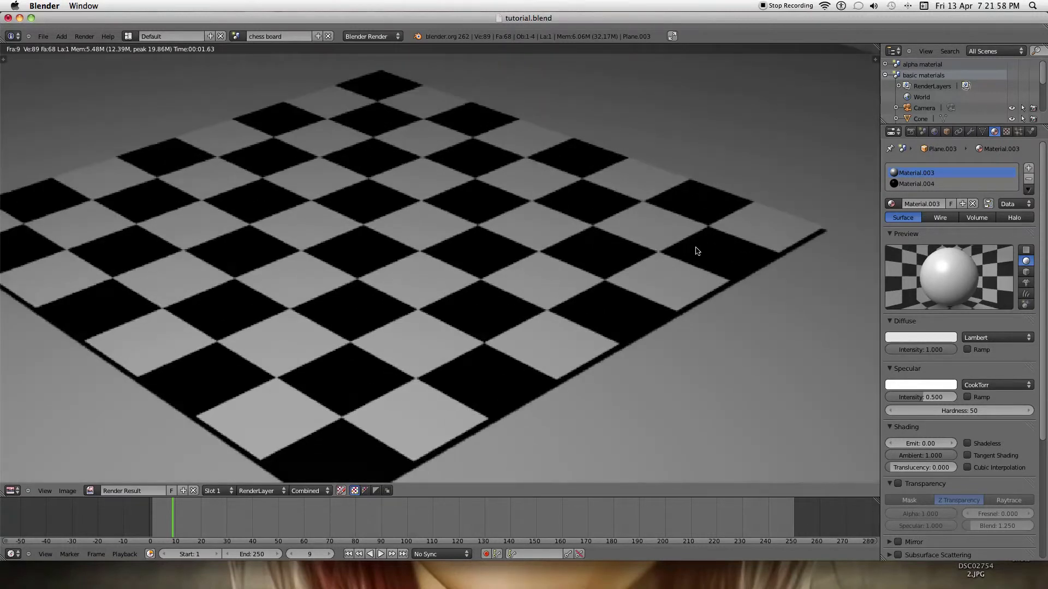
scroll(696, 251, "up", 15)
scroll(696, 251, "down", 7)
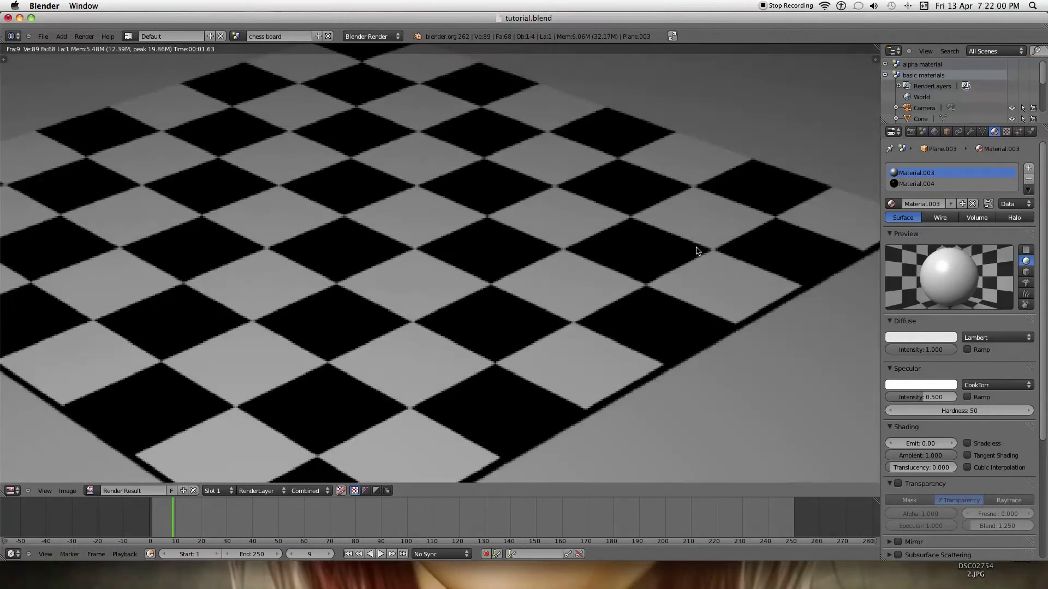
Leave the render view, show the alpha material scene in the viewport and switch to the basic materials scene
key("Escape")
scroll(696, 251, "down", 15)
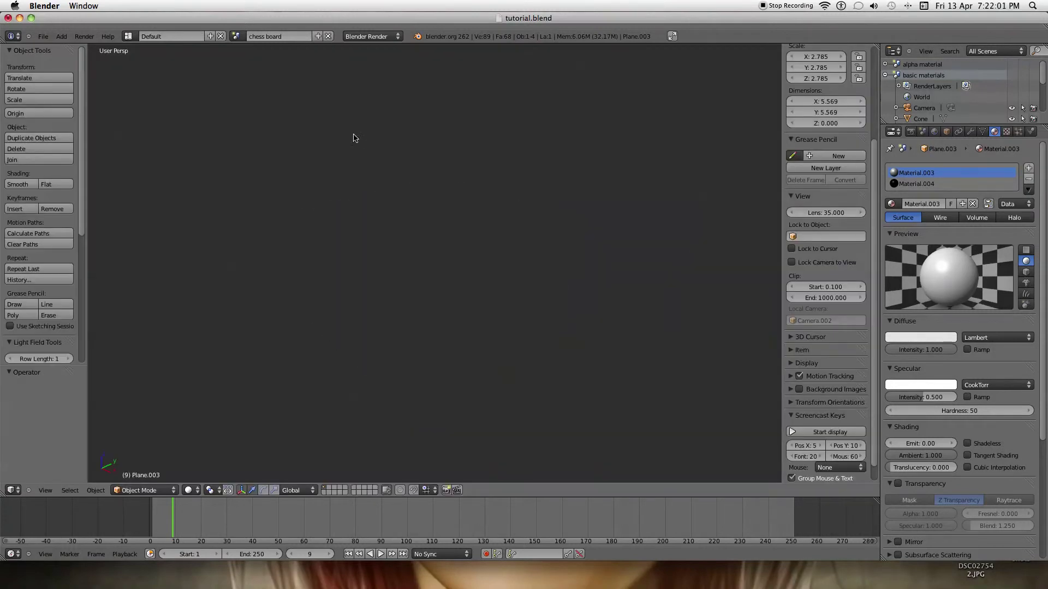
left_click(235, 36)
left_click(236, 57)
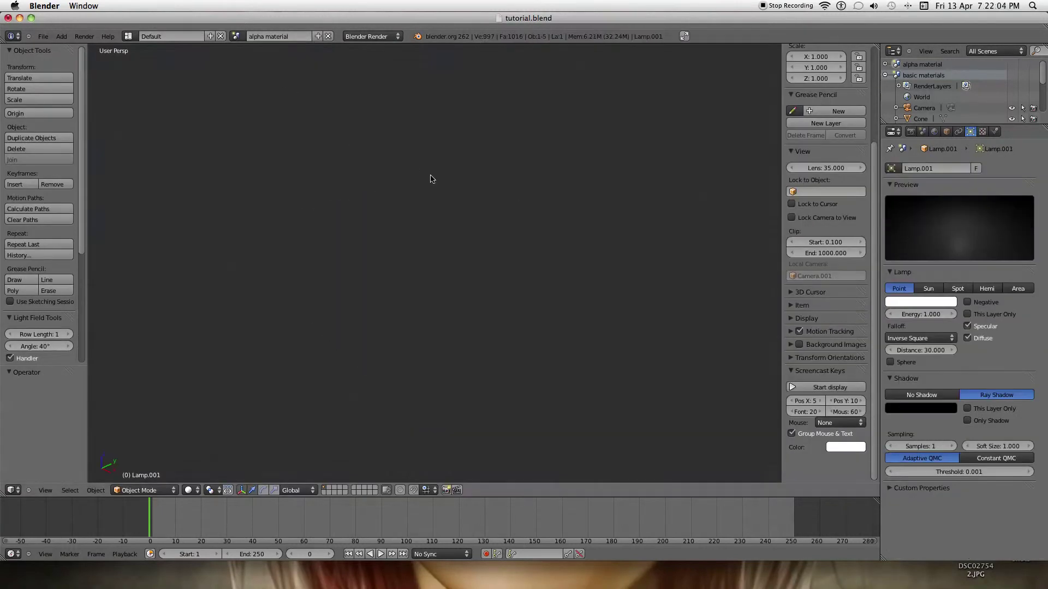
left_click(238, 36)
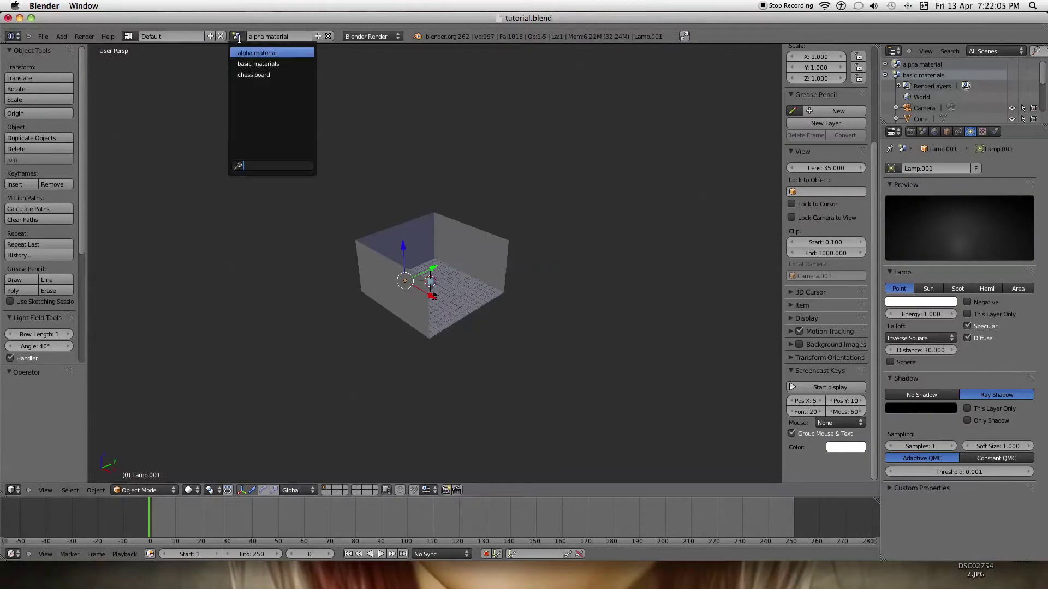
left_click(250, 64)
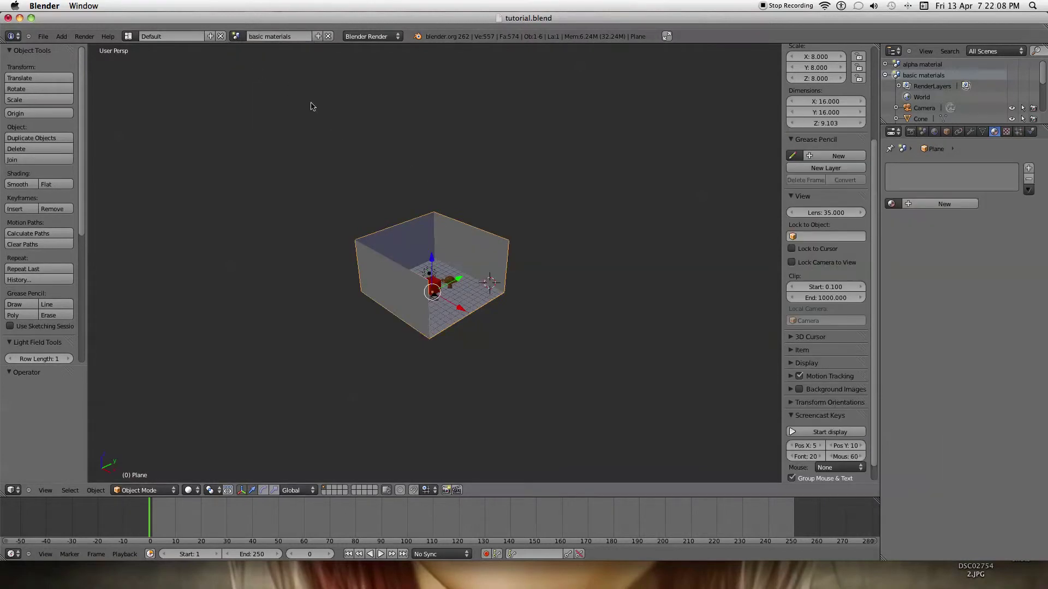
Select the cone, cube and monkey head one after another to inspect their materials
scroll(362, 153, "up", 8)
scroll(352, 156, "down", 3)
scroll(361, 143, "down", 8, "shift")
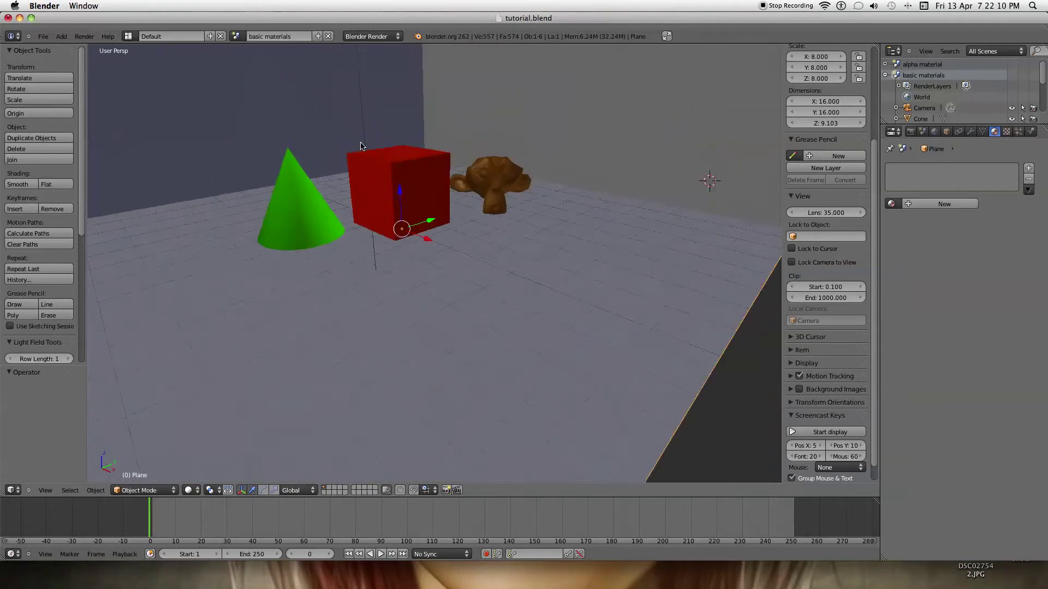
scroll(361, 143, "up", 3, "shift")
right_click(286, 218)
right_click(342, 227)
right_click(435, 224)
right_click(466, 222)
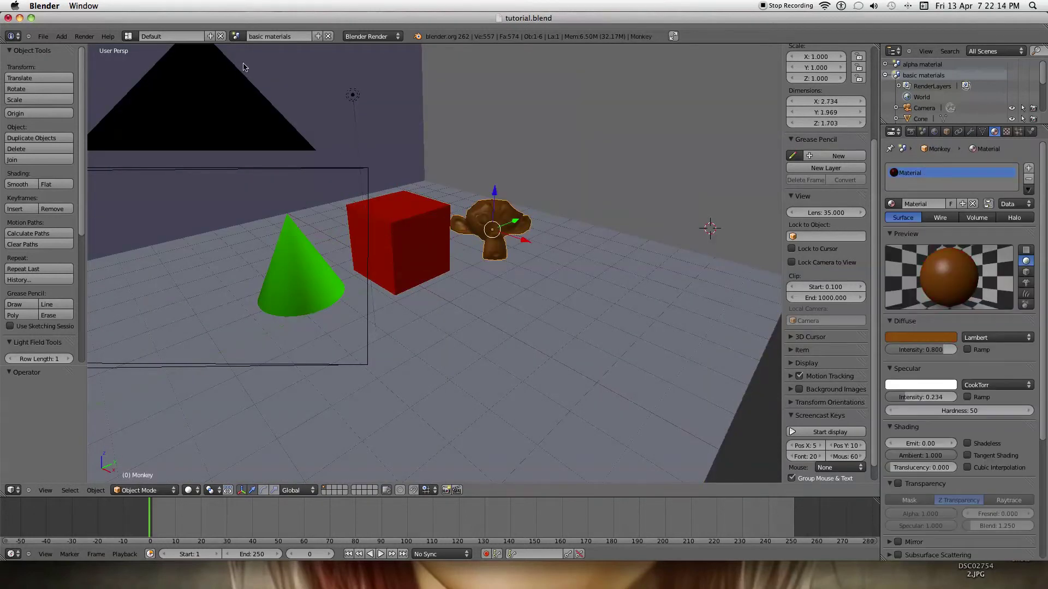
Switch to the alpha material scene and select its camera and the room plane behind the sphere and monkey
left_click(236, 36)
left_click(252, 52)
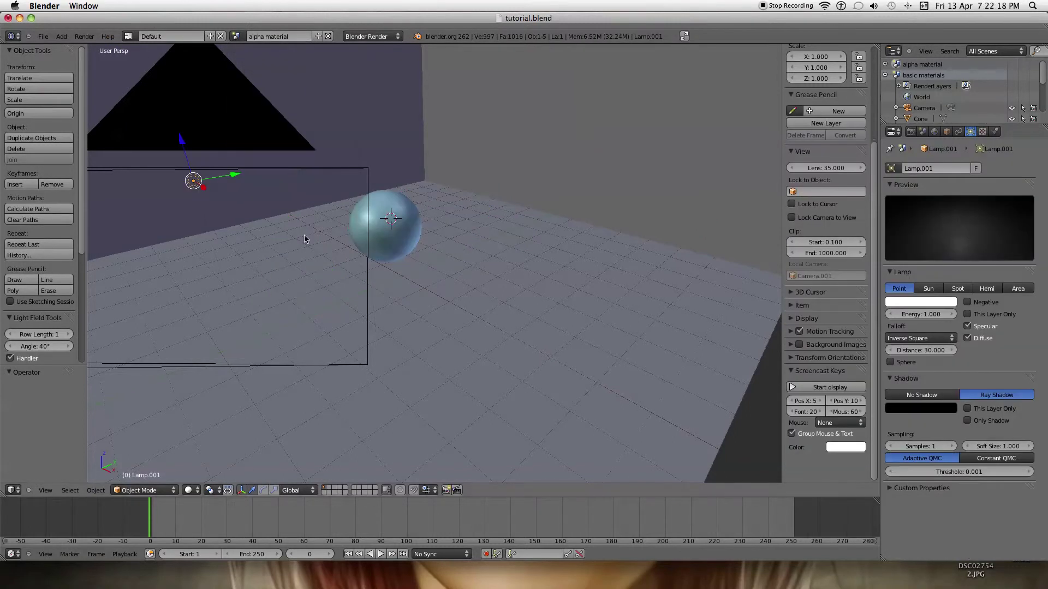
key("g")
right_click(349, 224)
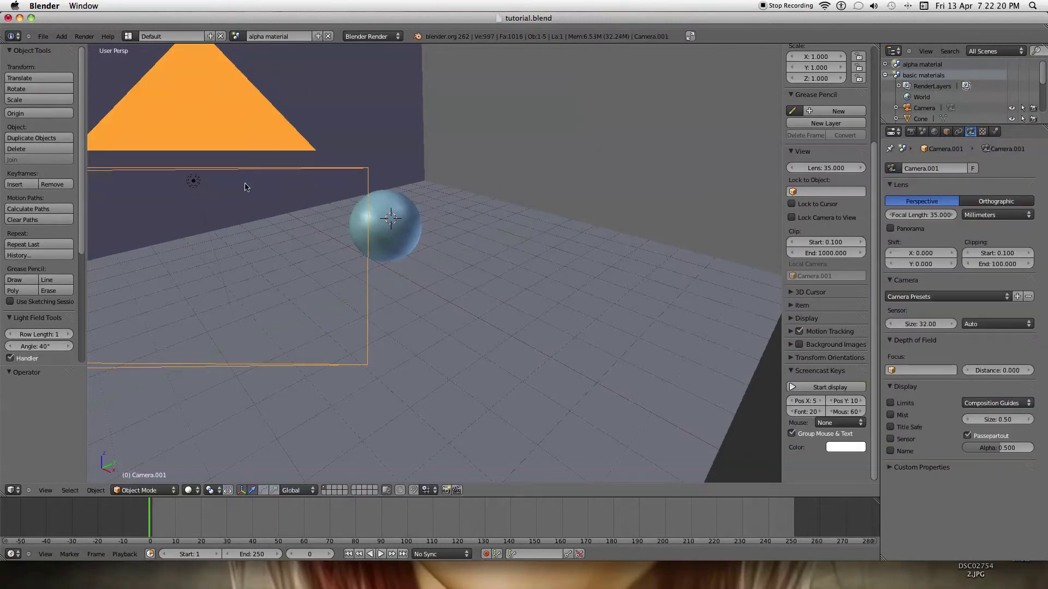
scroll(460, 208, "right", 5, "shift")
scroll(459, 209, "up", 7, "shift")
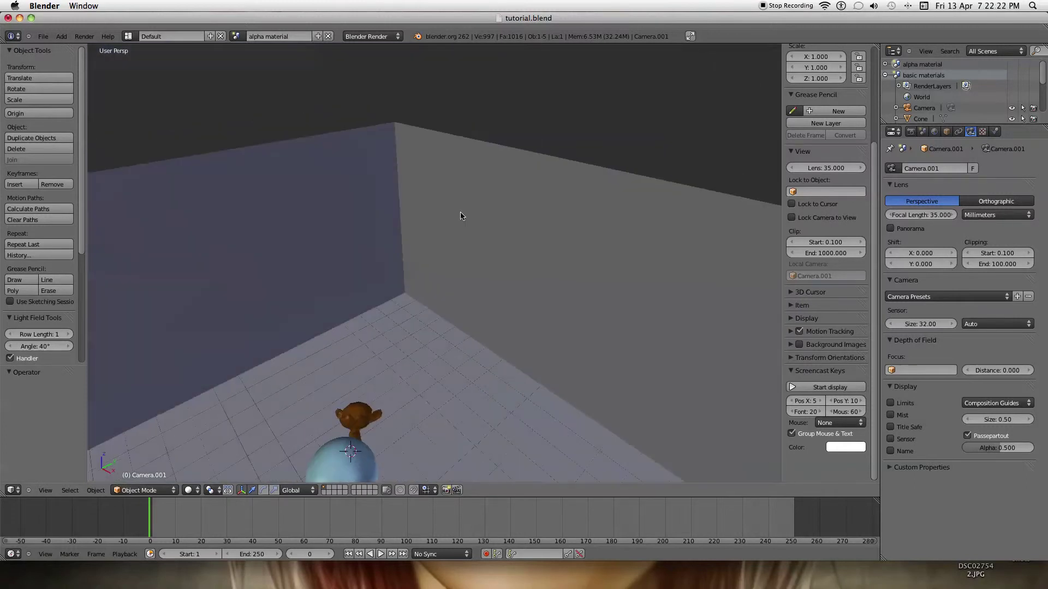
right_click_drag(446, 210, 446, 198)
right_click(447, 199)
Step through the chess board and alpha material scenes back to basic materials and select its room plane
left_click(235, 36)
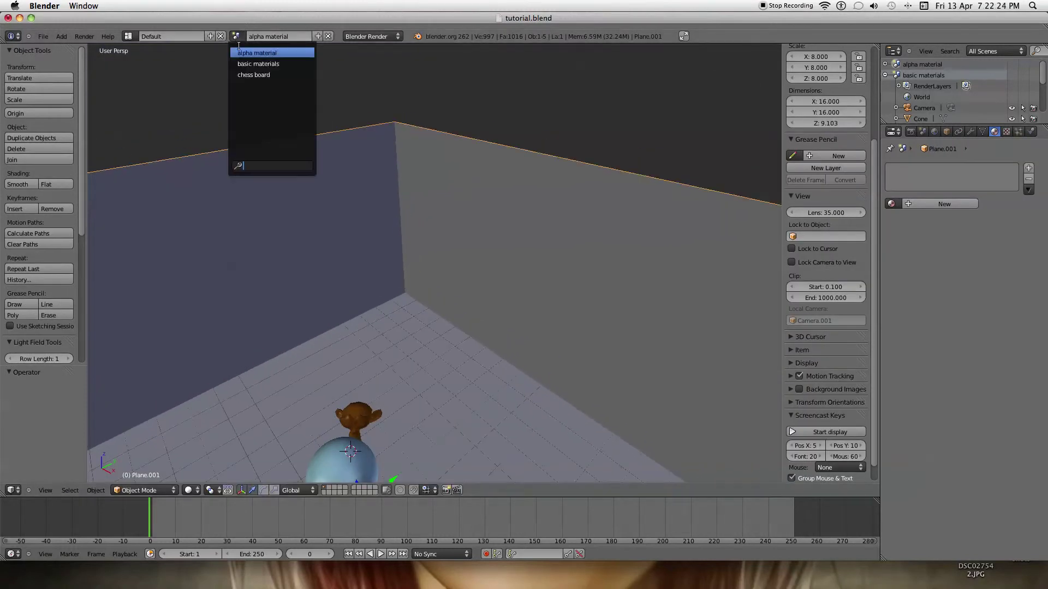
left_click(244, 65)
left_click(236, 36)
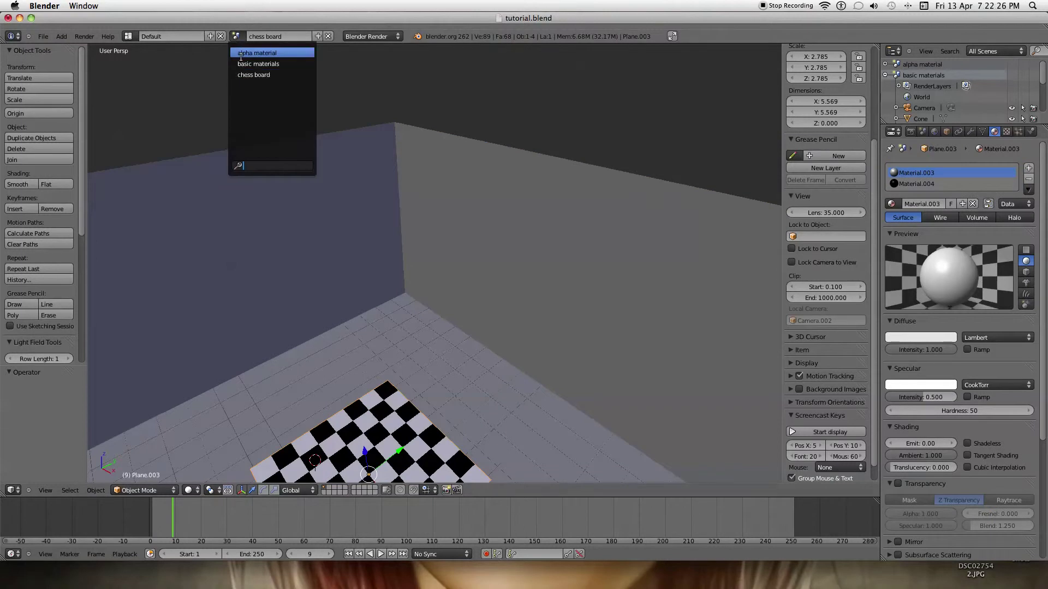
left_click(257, 52)
left_click(236, 36)
left_click(240, 63)
right_click(297, 199)
key("g")
key("Escape")
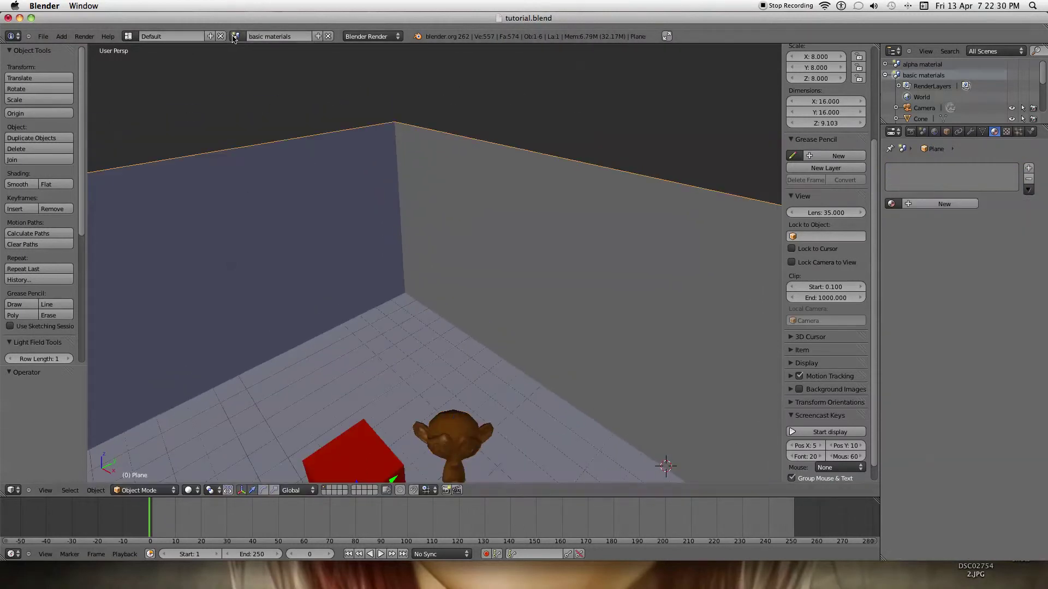
Return to the alpha material scene and try moving the sphere and the monkey head
left_click(235, 36)
left_click(248, 53)
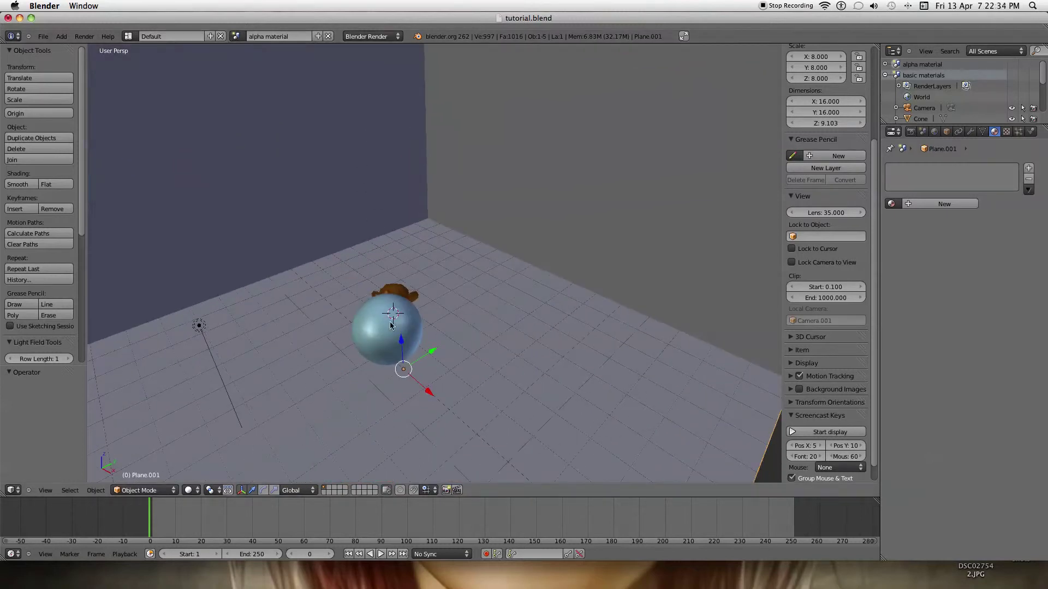
right_click_drag(391, 315, 406, 335)
key("Escape")
right_click_drag(391, 287, 365, 311)
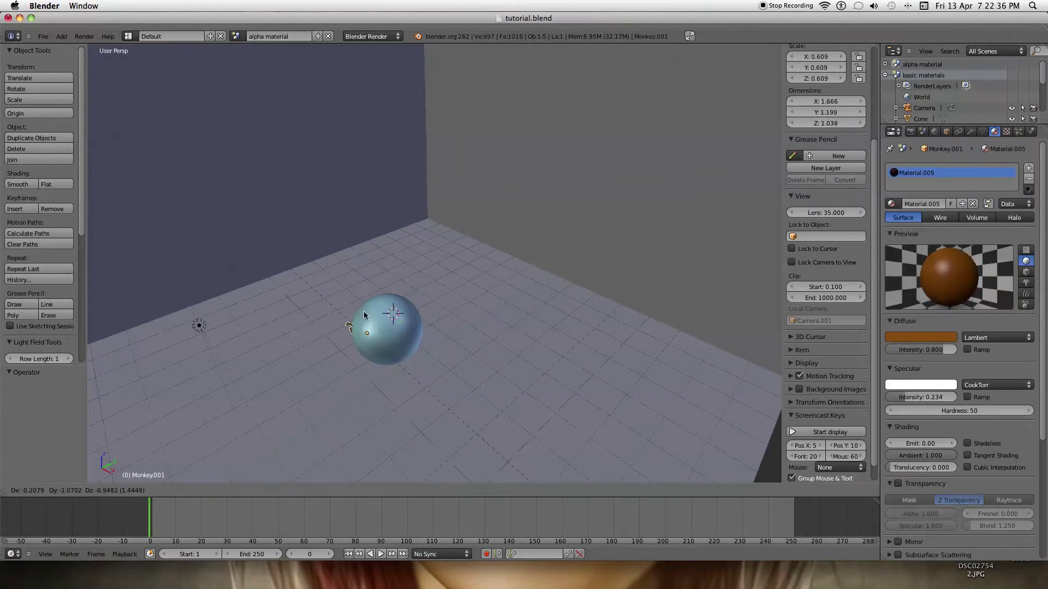
key("Escape")
Render the alpha material scene, fit the image in view to check the transparent sphere, and close the render
key("F12")
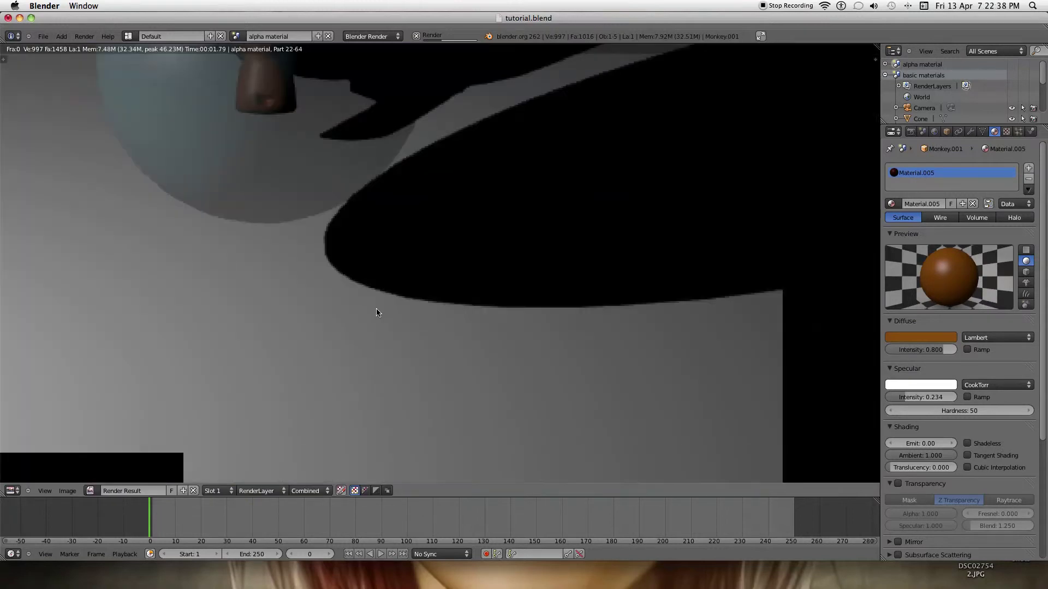
key("Home")
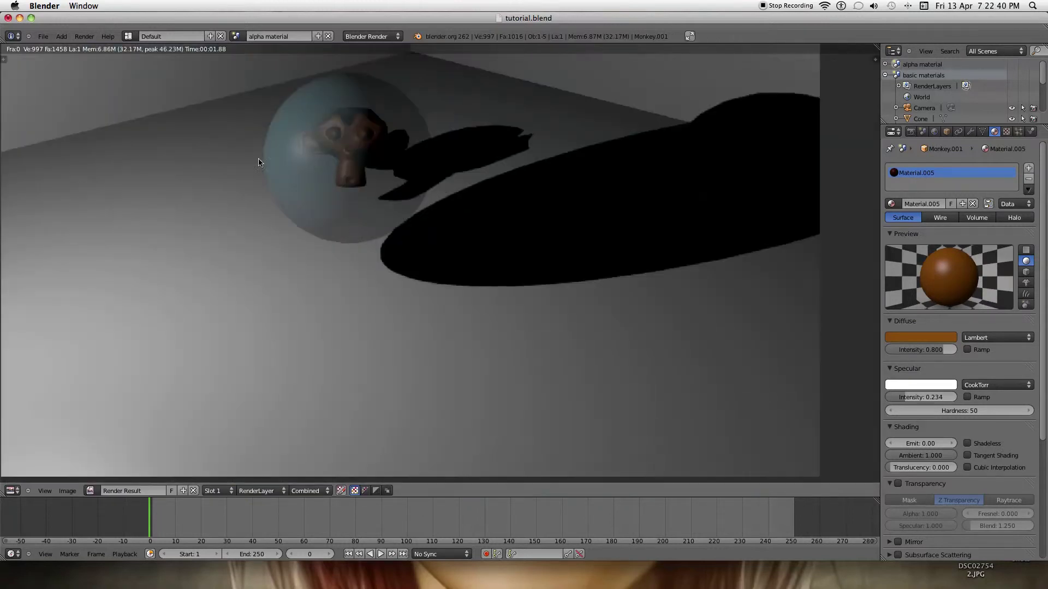
key("Escape")
Examine the whole alpha material room from different distances and angles
scroll(344, 188, "down", 10)
scroll(339, 184, "right", 5)
scroll(336, 187, "up", 10)
scroll(341, 187, "left", 10)
scroll(347, 188, "right", 10)
scroll(347, 189, "left", 10)
scroll(346, 187, "right", 10)
scroll(346, 185, "left", 10)
scroll(346, 180, "up", 2)
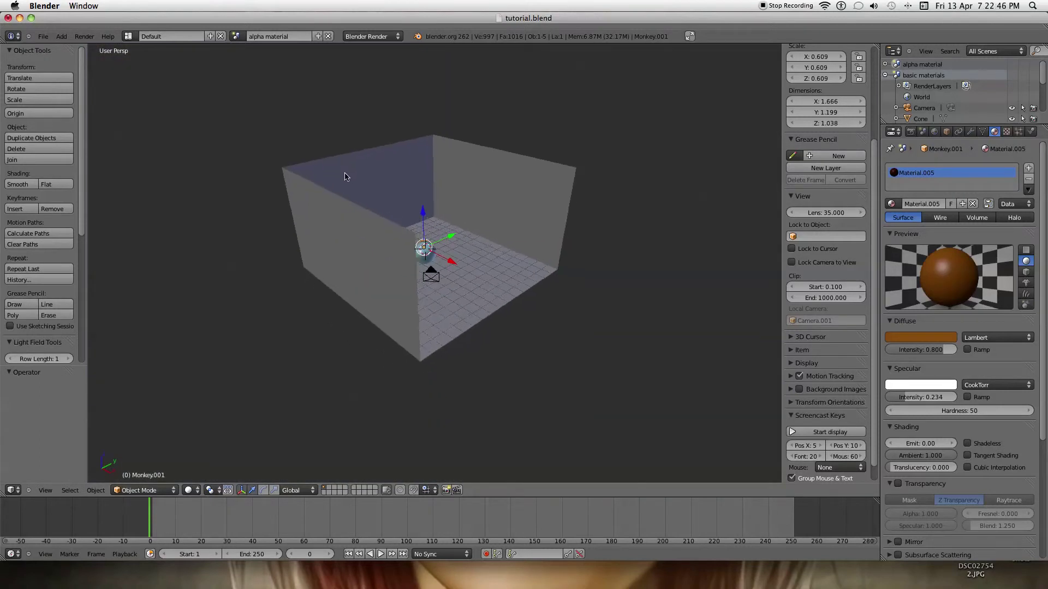
middle_click_drag(346, 175, 320, 177, "shift")
scroll(320, 179, "up", 2)
scroll(395, 185, "down", 6)
middle_click_drag(395, 185, 360, 175, "shift")
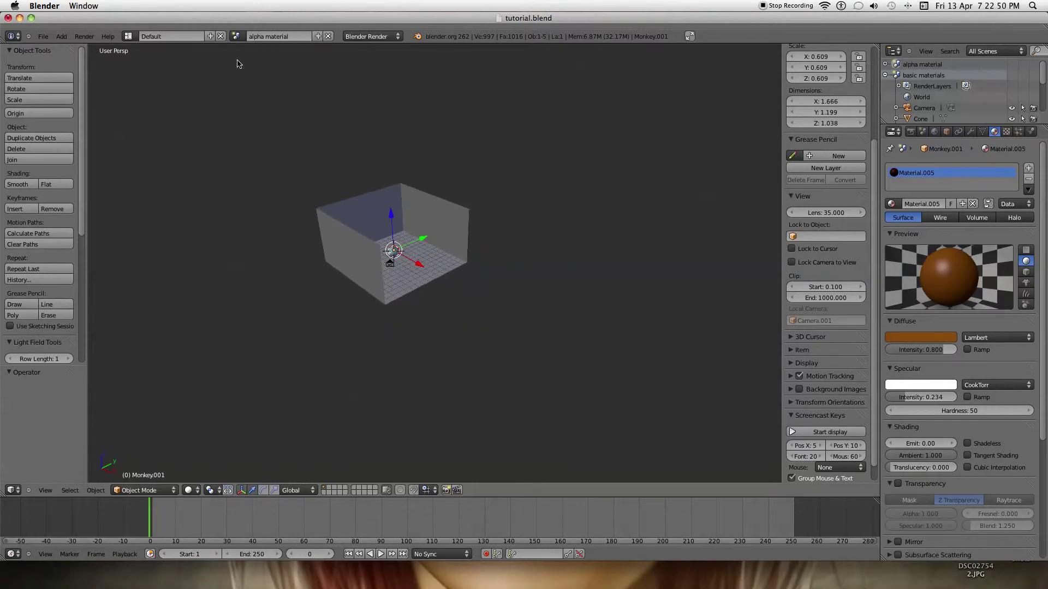
Switch to the chess board scene and raise the chess board about 3.57 units along the Z axis
left_click(236, 36)
left_click(243, 81)
middle_click_drag(371, 232, 385, 208, "shift")
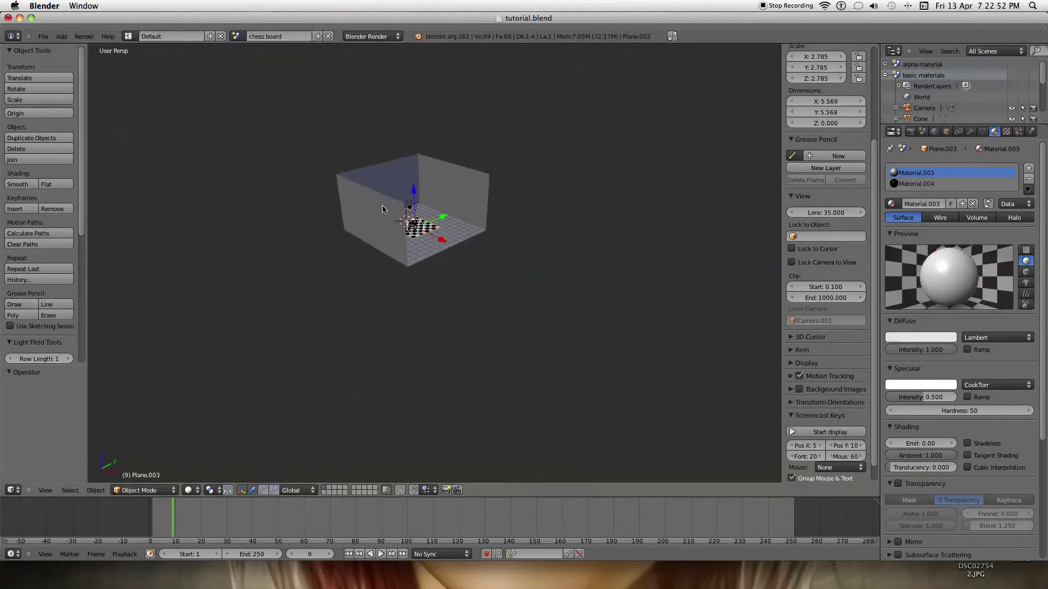
scroll(385, 208, "up", 2)
scroll(412, 249, "down", 10)
middle_click_drag(412, 250, 405, 246)
scroll(404, 245, "up", 6)
key("g")
key("z")
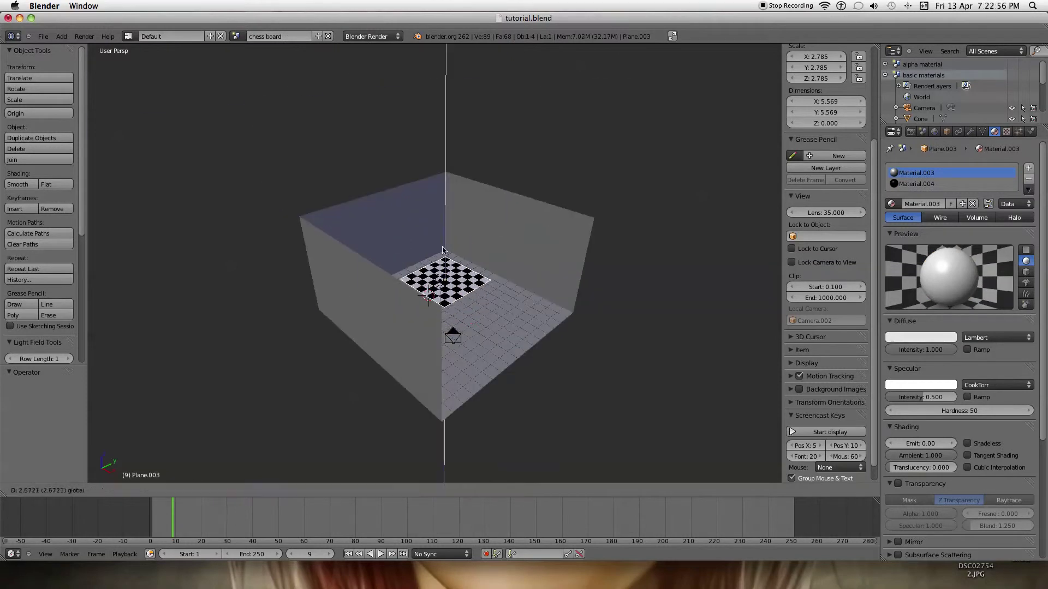
left_click(443, 241)
scroll(443, 241, "down", 5)
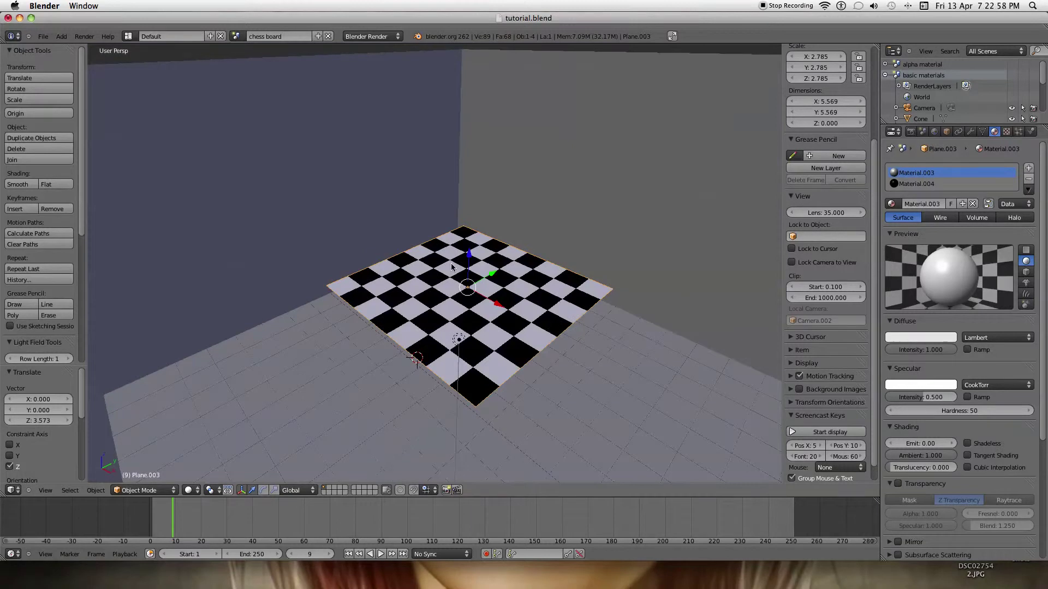
Select the chess board's black material, Material.004, to show its settings
right_click(923, 180)
left_click(906, 184)
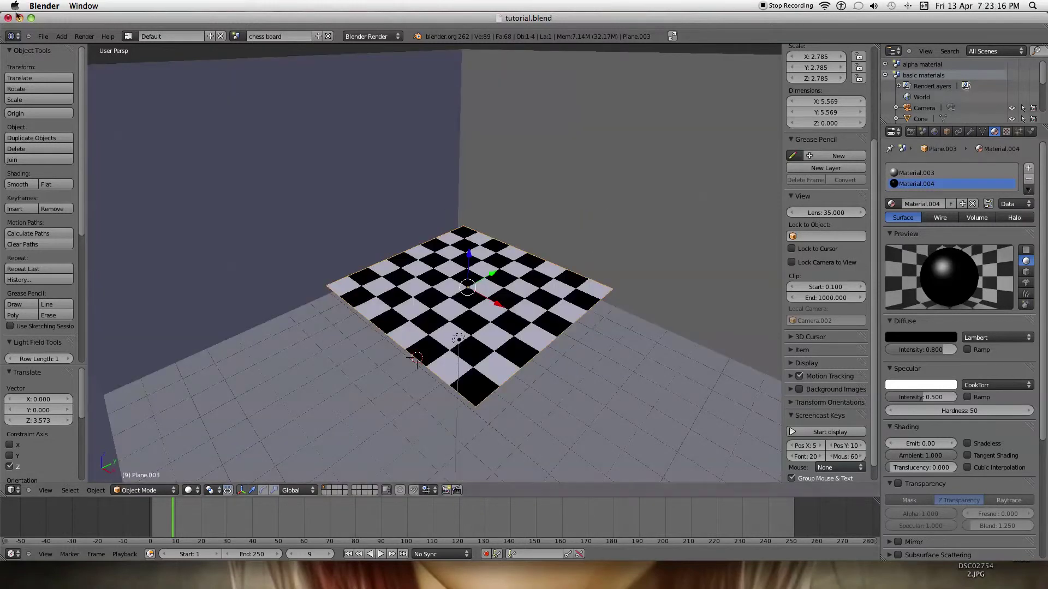
Start a new file and raise the default cube about 1.5 units along the Z axis
left_click(50, 36)
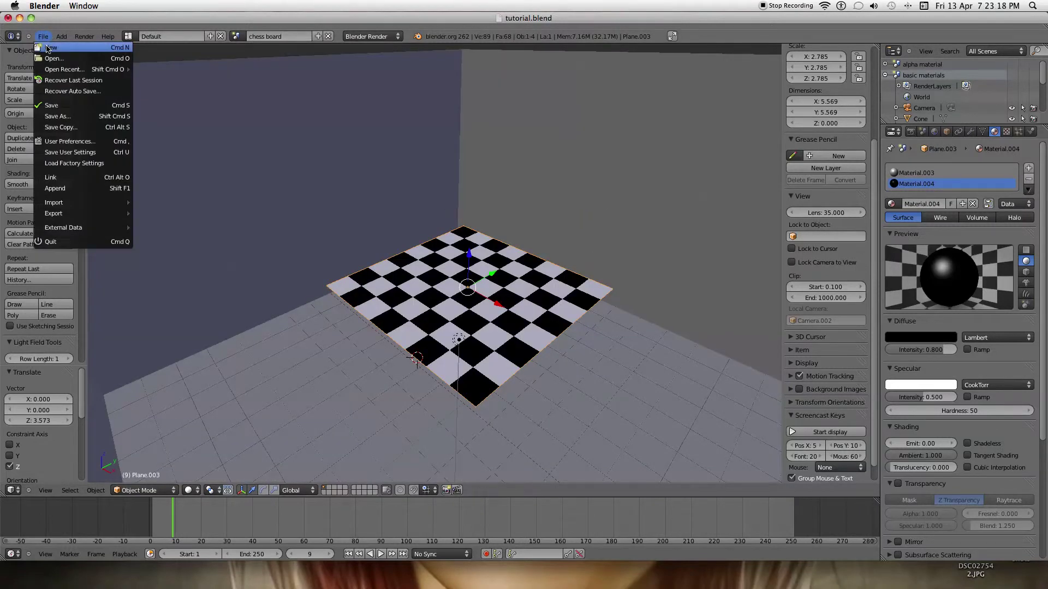
left_click(47, 48)
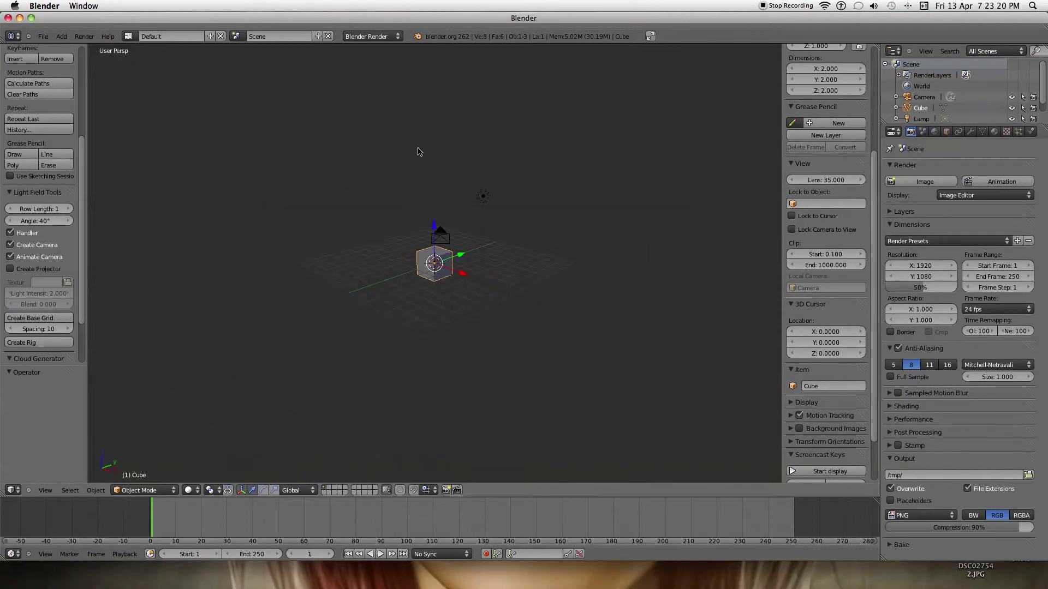
scroll(384, 155, "up", 3)
middle_click_drag(379, 151, 386, 181)
scroll(385, 181, "down", 3)
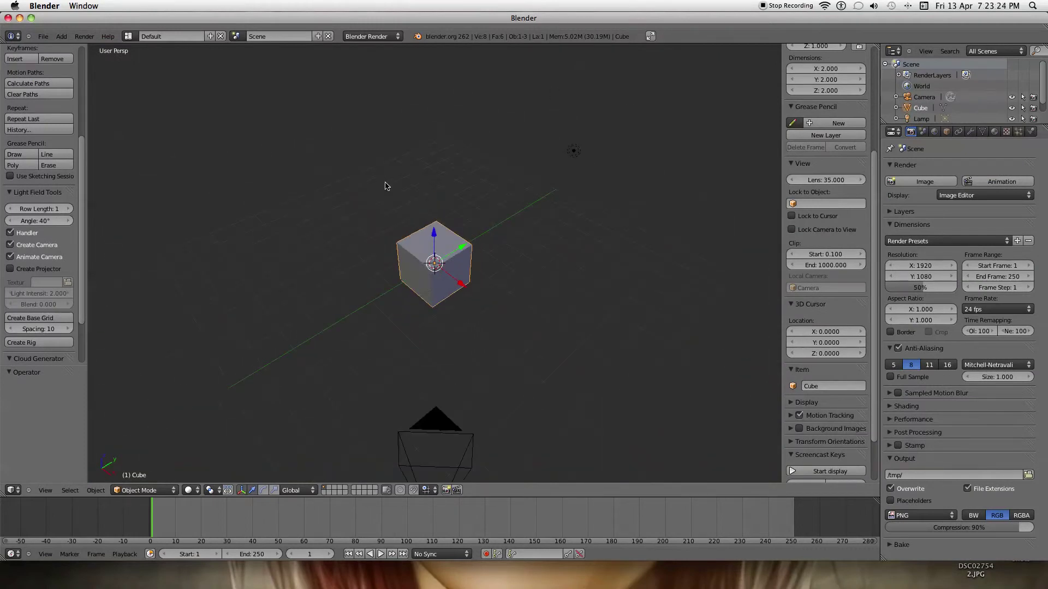
left_click_drag(434, 240, 430, 207)
scroll(430, 207, "up", 1)
scroll(429, 207, "up", 1, "alt")
middle_click_drag(430, 208, 409, 205)
In front orthographic view, lower the cube about 0.5 units along Z so its base rests on the ground line
key("KP_1")
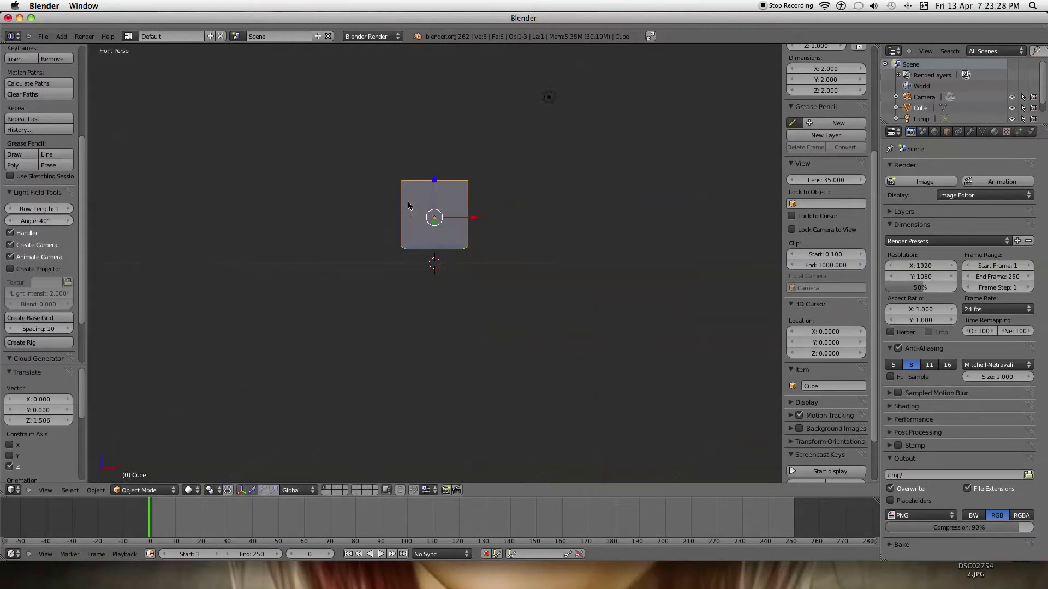
key("KP_5")
scroll(434, 163, "up", 6)
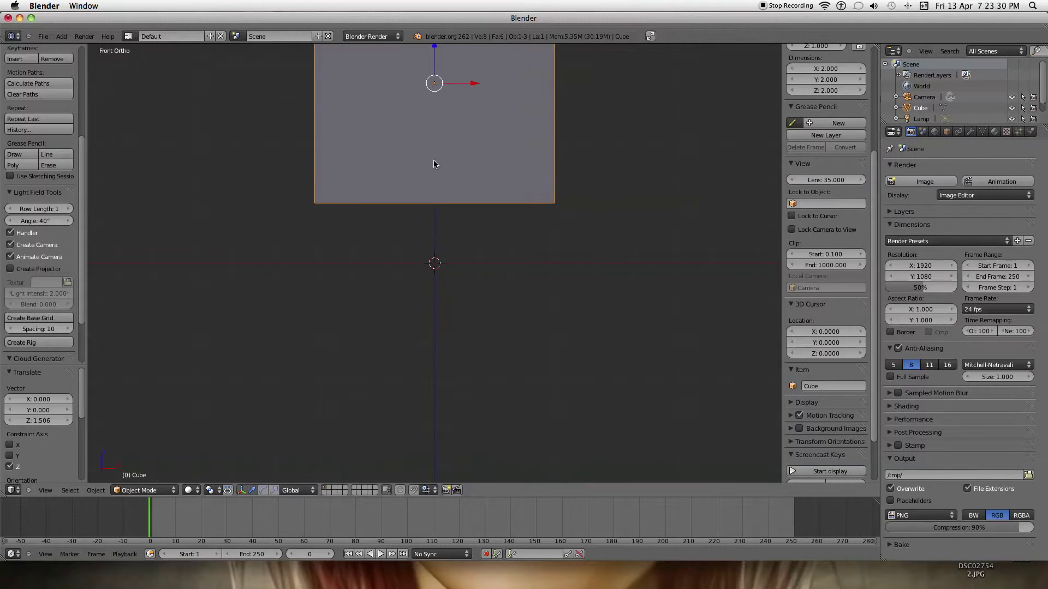
middle_click_drag(434, 163, 441, 238, "shift")
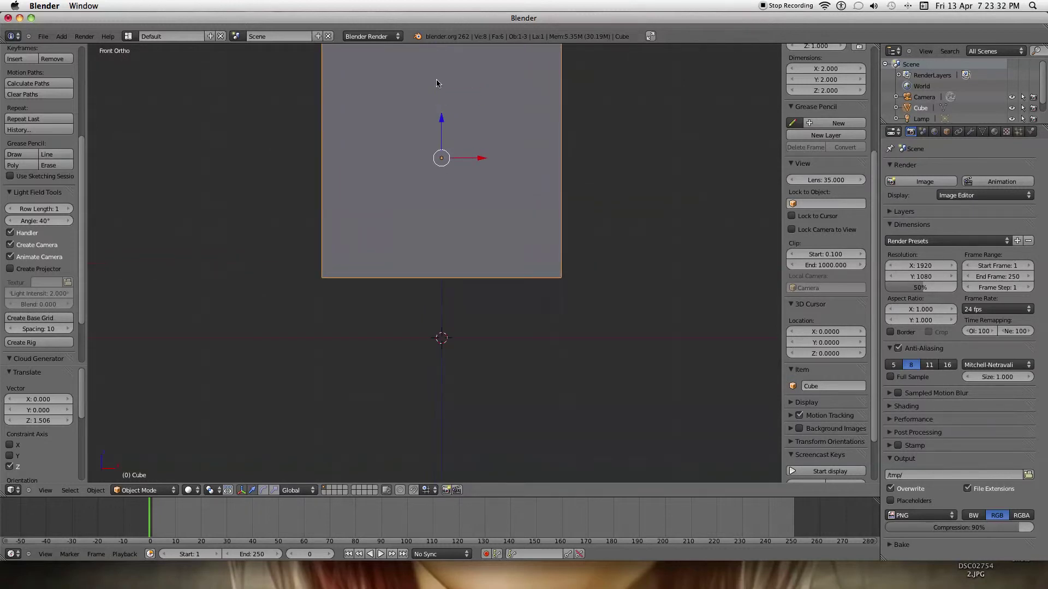
key("g")
key("z")
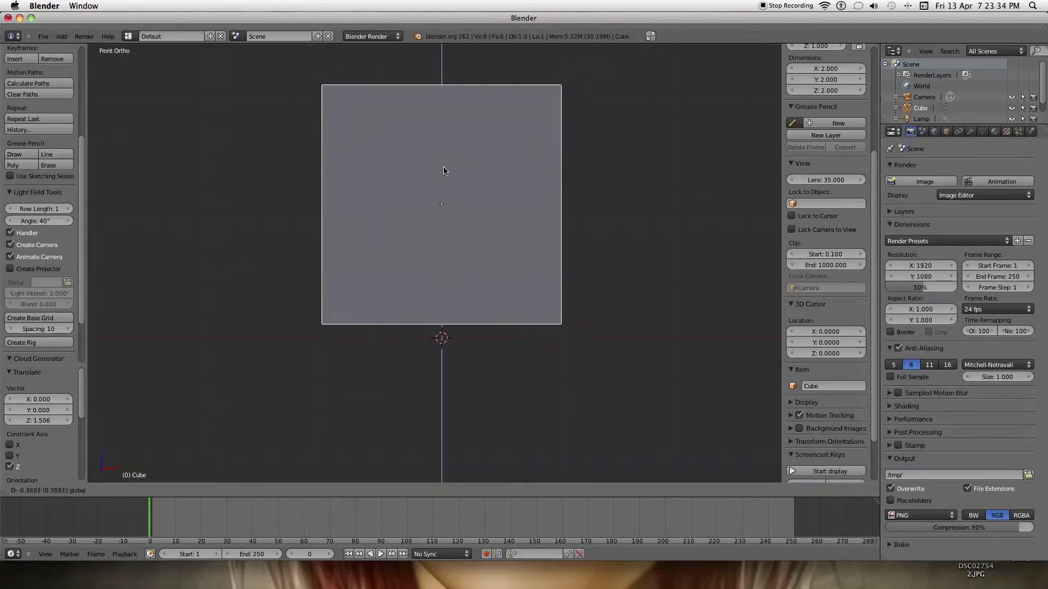
left_click(443, 181)
scroll(456, 210, "up", 5)
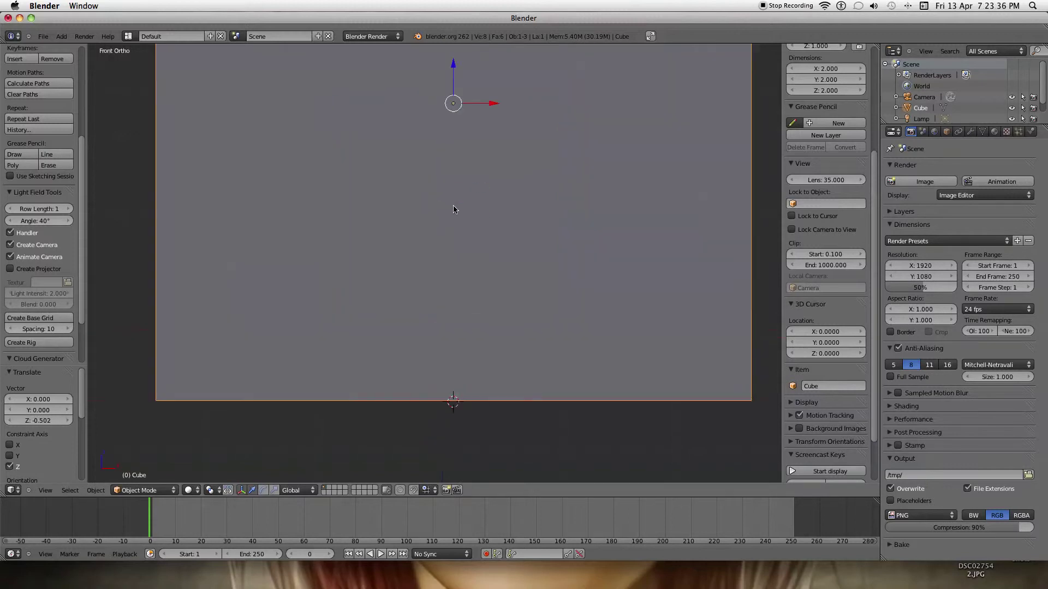
middle_click_drag(457, 210, 451, 70, "shift")
scroll(448, 162, "down", 8)
scroll(425, 236, "up", 7)
scroll(428, 241, "down", 6)
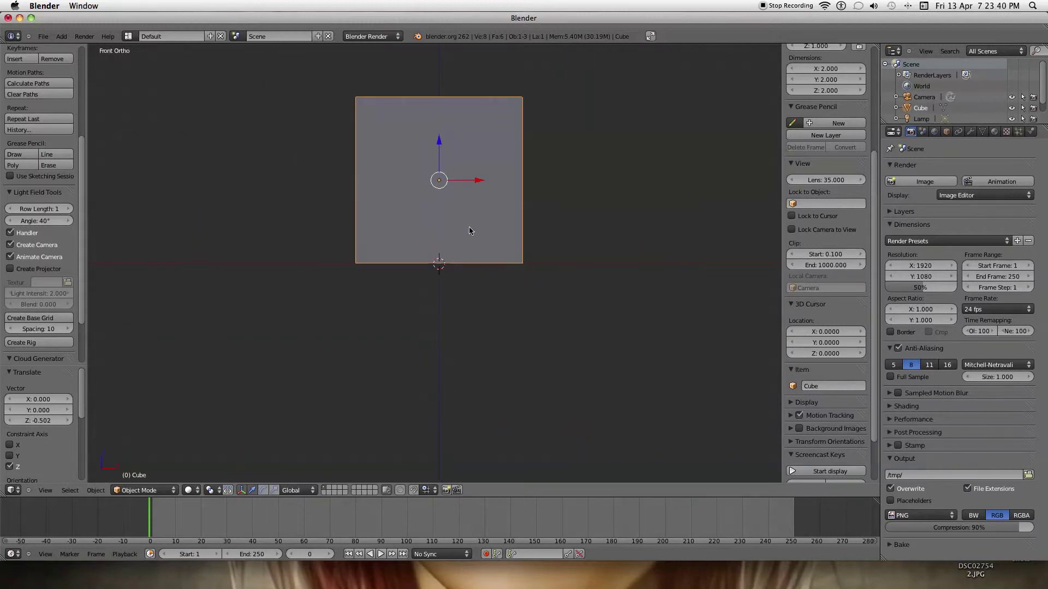
Scale the cube up uniformly to about 6.8 units per side
key("KP_3")
middle_click_drag(468, 227, 491, 284)
scroll(518, 252, "up", 5)
key("KP_1")
scroll(516, 251, "down", 5)
scroll(517, 251, "up", 2)
scroll(474, 275, "down", 1)
scroll(464, 265, "down", 8)
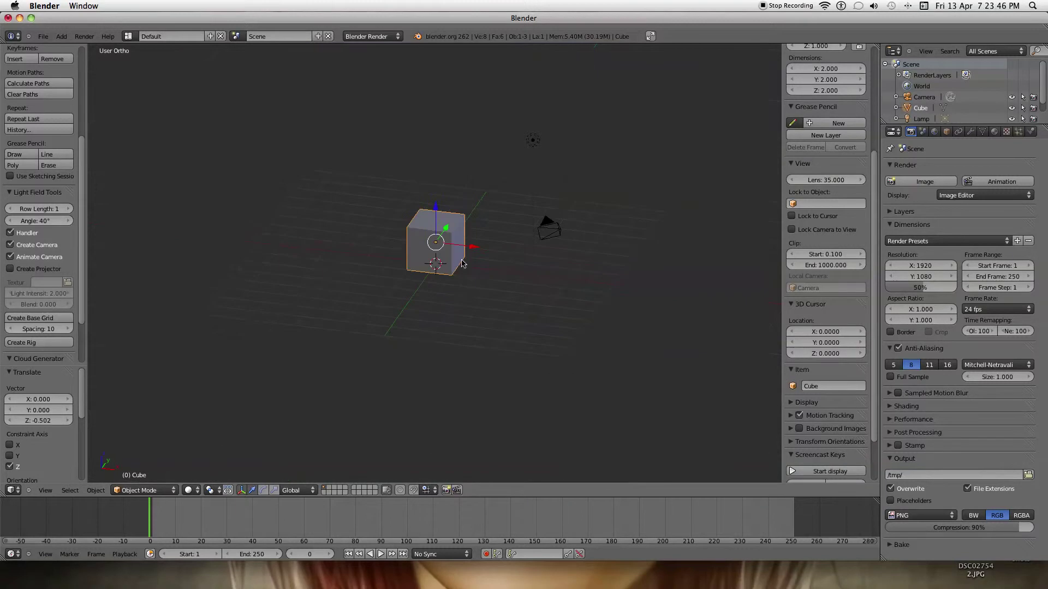
key("s")
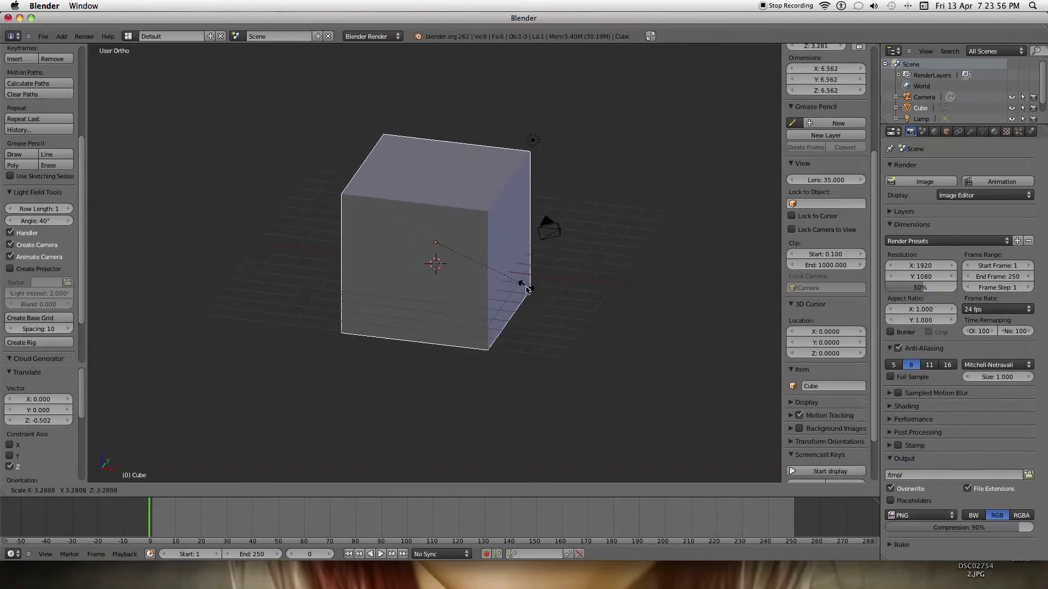
left_click(527, 290)
In front view, raise the enlarged cube about 2.4 units along the Z axis to bring its base back to the ground line
key("KP_1")
key("g")
key("z")
left_click(430, 142)
Stretch the cube to about 15.8 units along X and about 15.2 units along Y
middle_click_drag(474, 164, 519, 244)
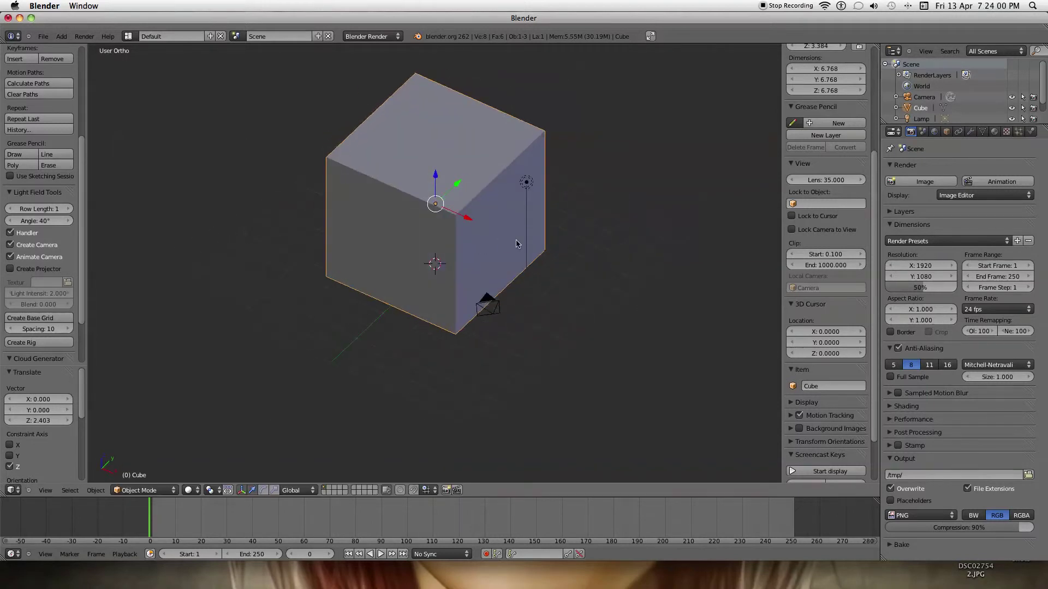
key("s")
key("x")
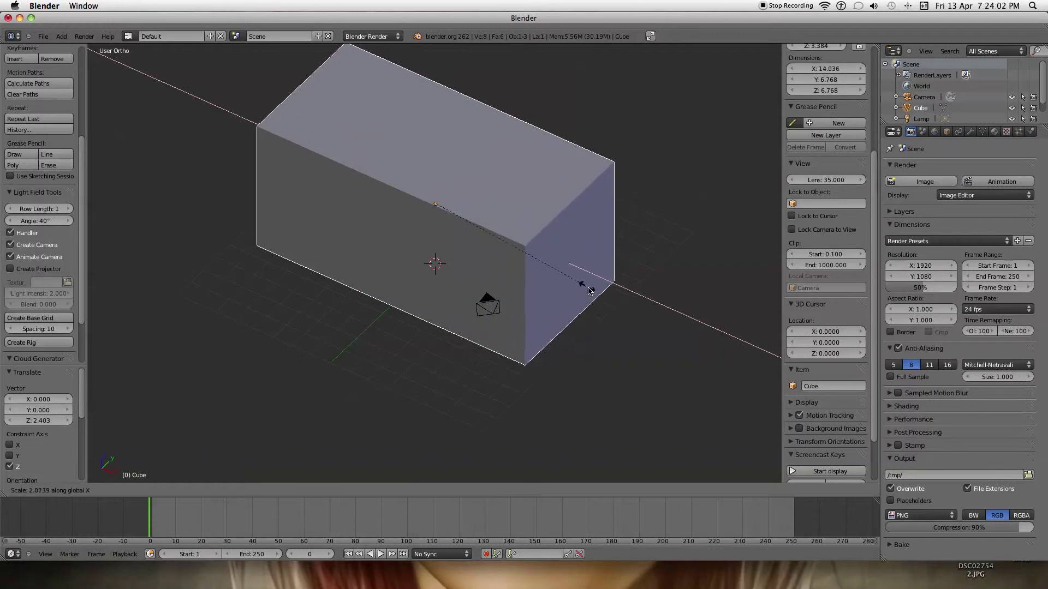
left_click(603, 300)
key("s")
key("y")
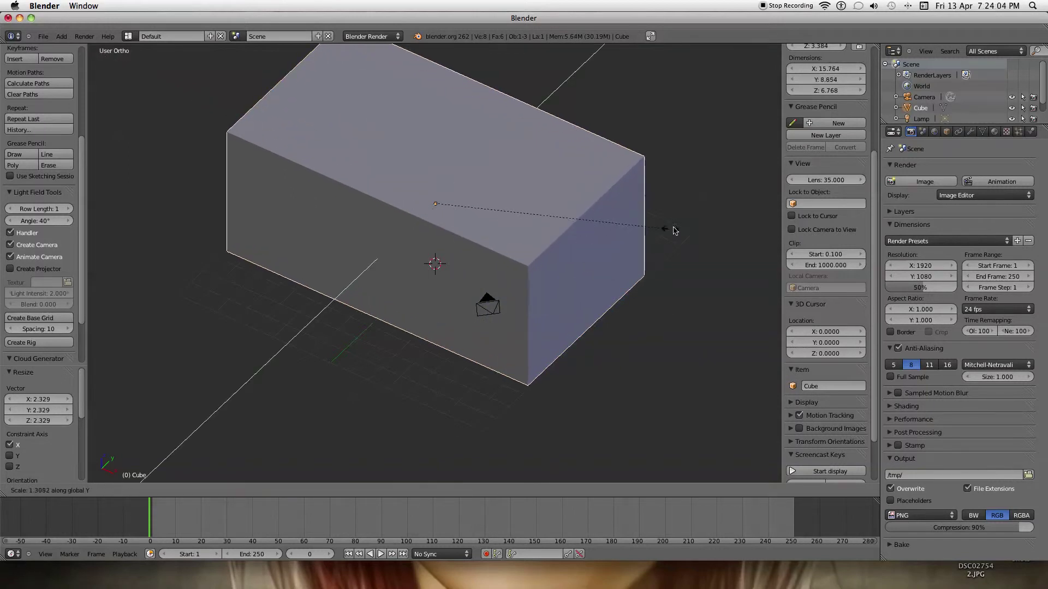
left_click(766, 176)
key("s")
key("y")
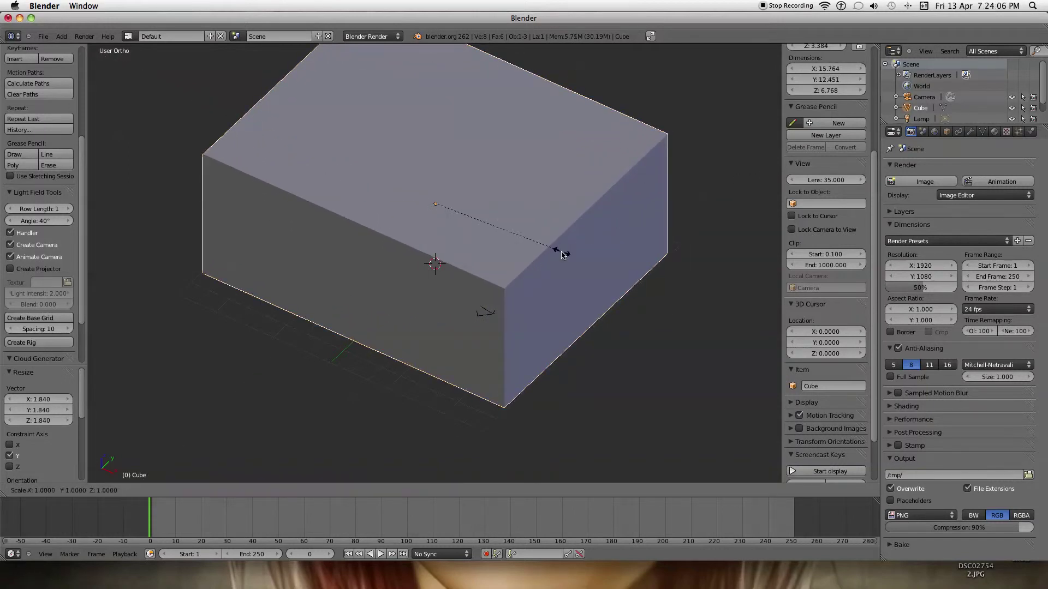
left_click(597, 243)
Examine the widened box from several angles and distances, in both wireframe and solid display
middle_click_drag(596, 236, 653, 220)
key("KP_0")
scroll(654, 220, "down", 3)
scroll(654, 221, "up", 10)
scroll(653, 220, "down", 10)
key("KP_0")
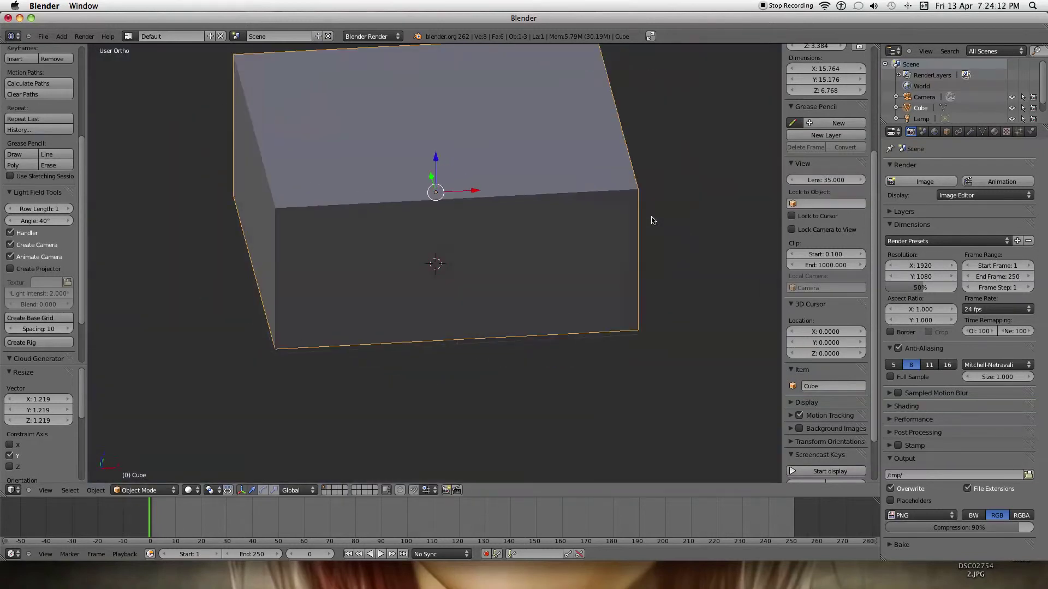
scroll(651, 220, "up", 5)
scroll(650, 220, "down", 5)
mouse_move(650, 220)
middle_mouse_down()
mouse_move(499, 187)
mouse_move(576, 139)
mouse_move(572, 129)
mouse_move(491, 211)
mouse_move(638, 220)
middle_mouse_up()
scroll(499, 184, "up", 8)
scroll(572, 135, "down", 5)
scroll(638, 220, "down", 5)
scroll(640, 220, "up", 10)
scroll(640, 220, "down", 8)
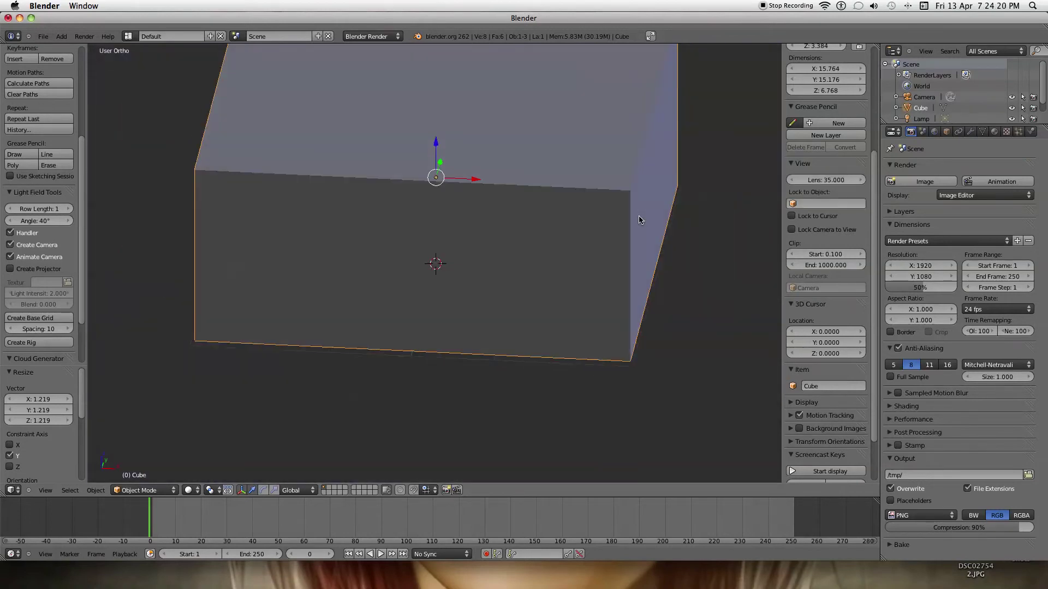
key("z")
mouse_move(639, 218)
middle_mouse_down()
mouse_move(493, 122)
mouse_move(650, 76)
mouse_move(598, 217)
mouse_move(682, 194)
mouse_move(595, 203)
mouse_move(627, 223)
mouse_move(596, 219)
middle_mouse_up()
scroll(594, 204, "up", 4)
scroll(596, 202, "up", 2)
scroll(628, 222, "down", 8)
key("Tab")
scroll(628, 221, "up", 7)
scroll(596, 219, "down", 6)
scroll(596, 219, "up", 6)
key("Tab")
key("z")
Enter edit mode on the box, deselect all its geometry, and set the selection mode to faces after comparing it with vertices
key("Tab")
scroll(598, 219, "down", 4)
mouse_move(597, 215)
middle_mouse_down()
mouse_move(582, 205)
mouse_move(594, 198)
mouse_move(585, 203)
middle_mouse_up()
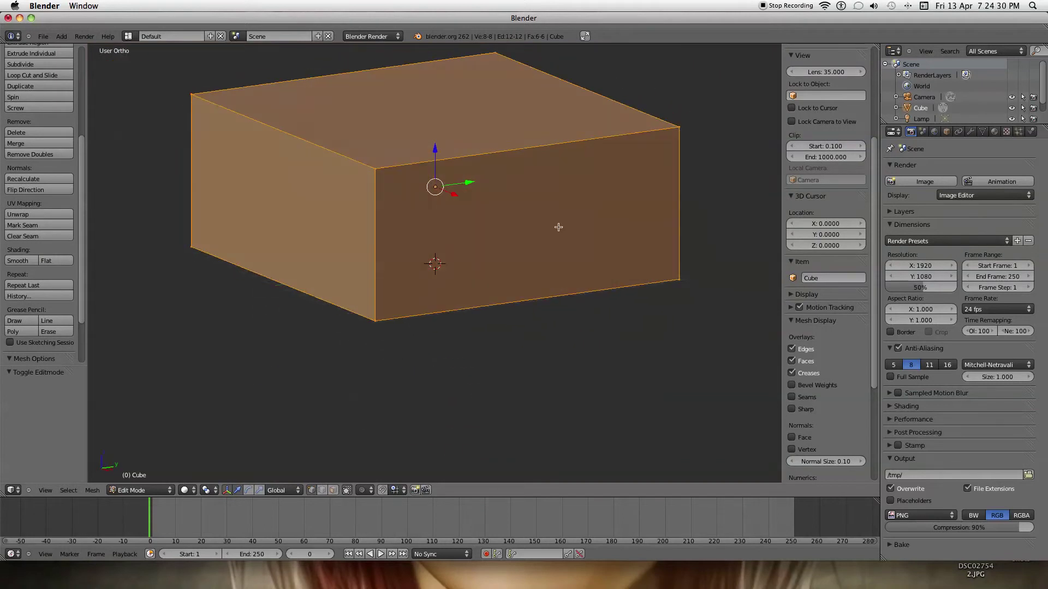
key("a")
left_click(332, 491)
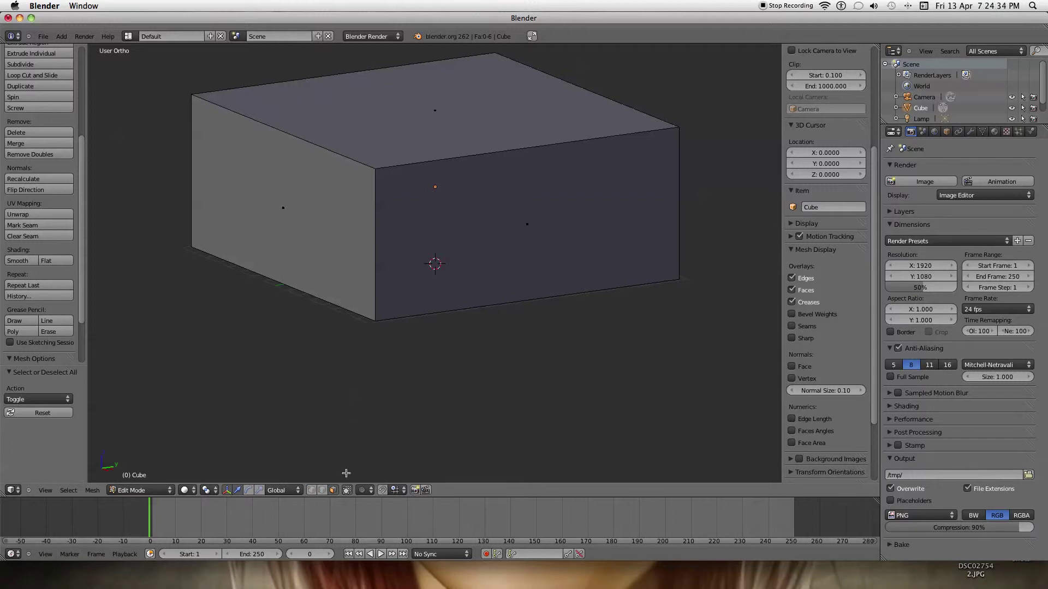
left_click(313, 491)
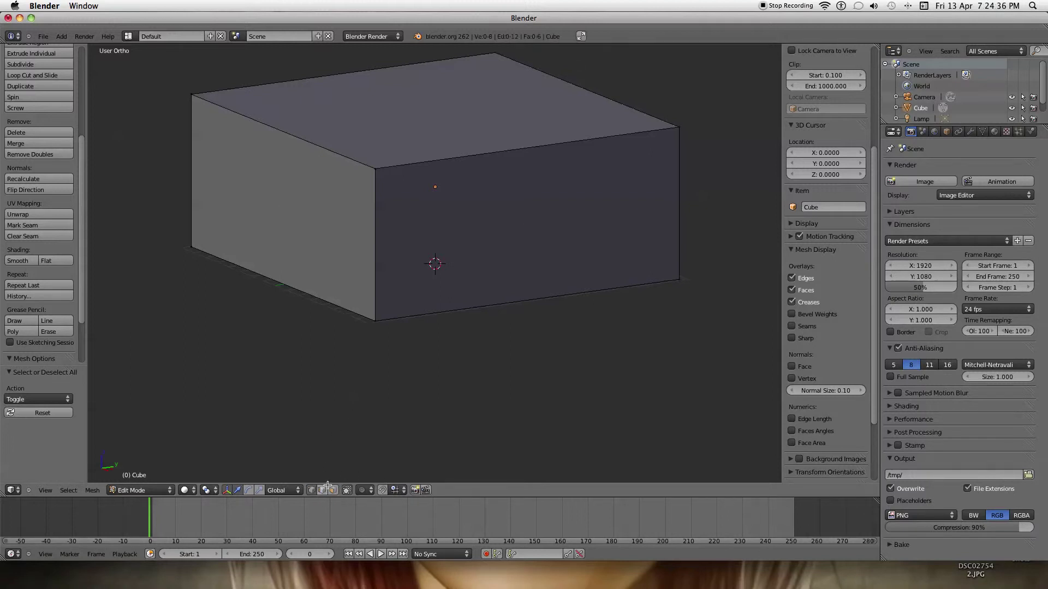
middle_click_drag(406, 403, 473, 409, "shift")
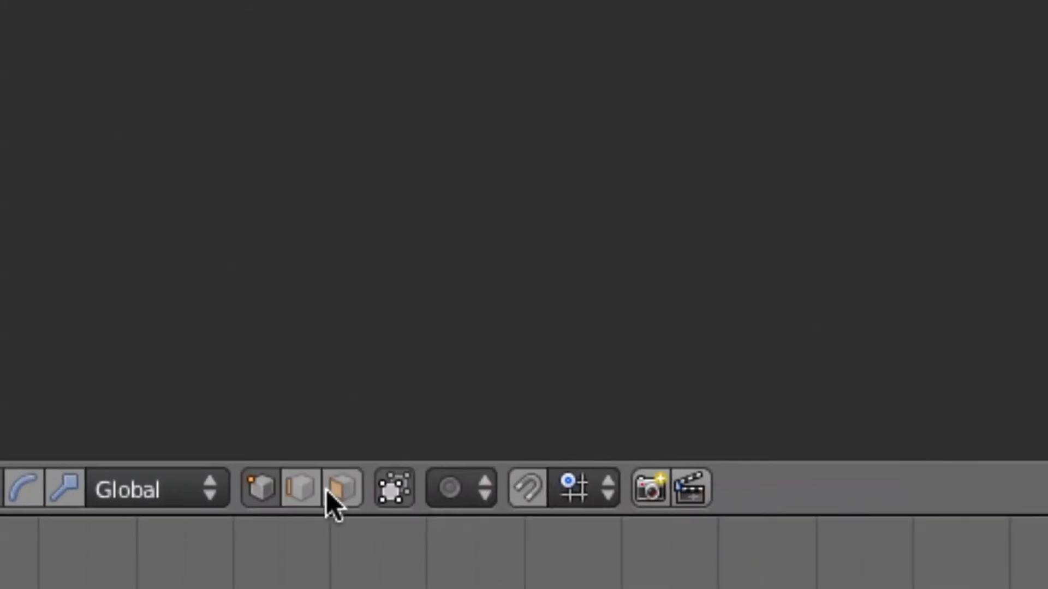
left_click(340, 489)
scroll(477, 359, "down", 4)
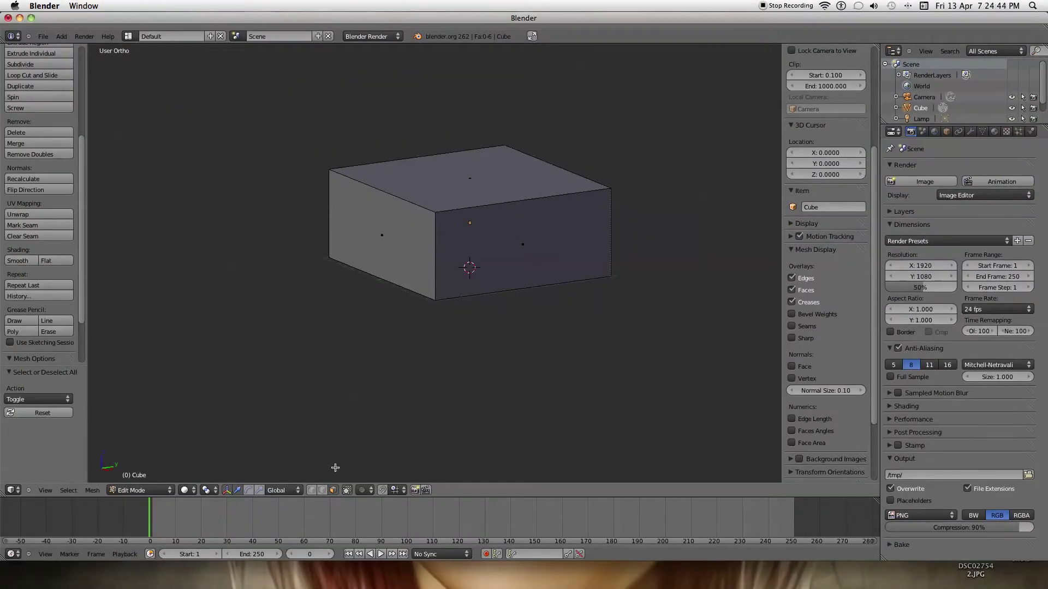
Try vertex selection on the box's near upper corner and edge selection on its near vertical edge, cancelling the edge's move
left_click(311, 490)
right_click(442, 212)
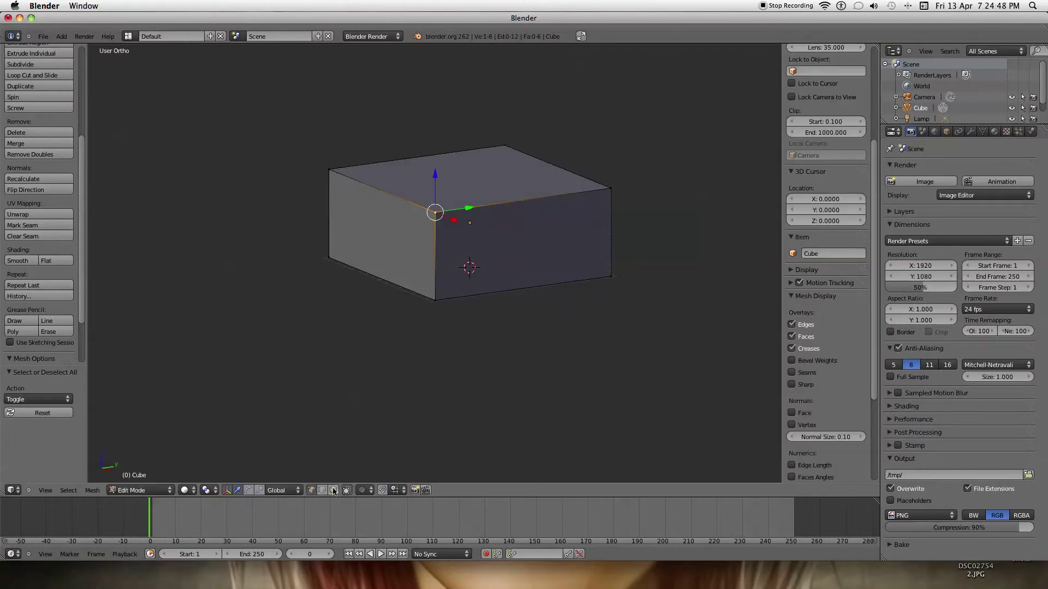
left_click(324, 490)
right_click(432, 277)
key("g")
right_click(419, 276)
scroll(418, 273, "up", 6)
scroll(418, 270, "up", 3)
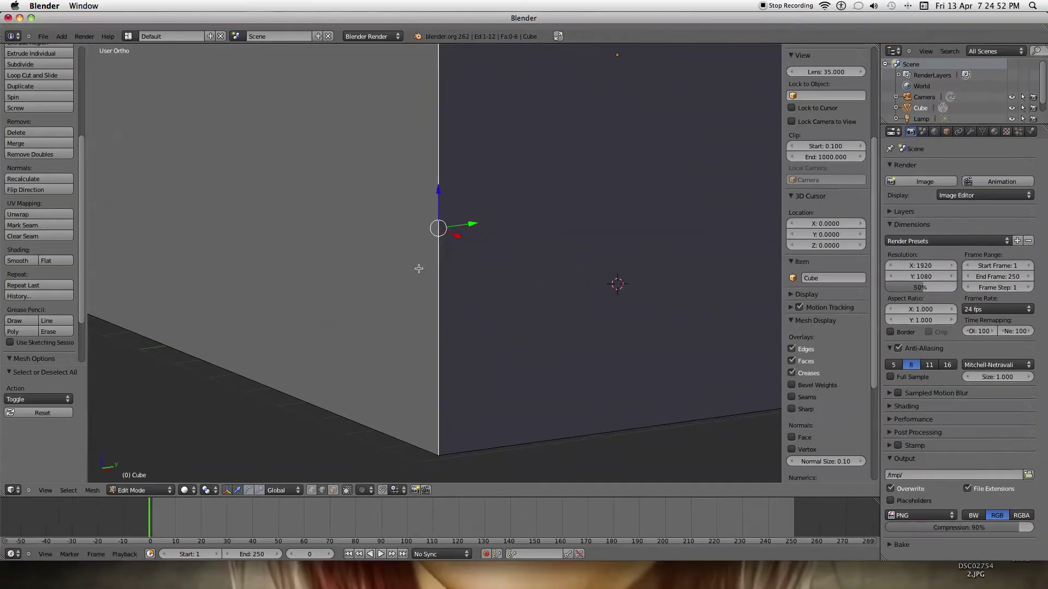
In face selection mode, select the box's two near side faces and delete them as faces, undoing and repeating the deletion once
left_click(334, 483)
left_click(334, 492)
scroll(447, 408, "down", 9)
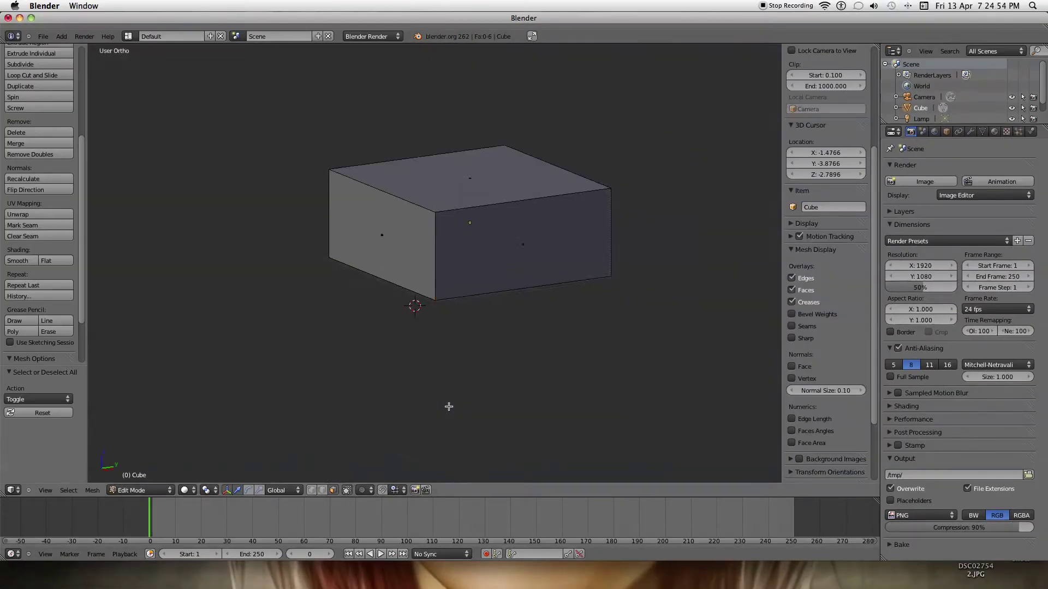
right_click(483, 243)
key("g")
right_click(600, 320)
scroll(573, 295, "up", 3)
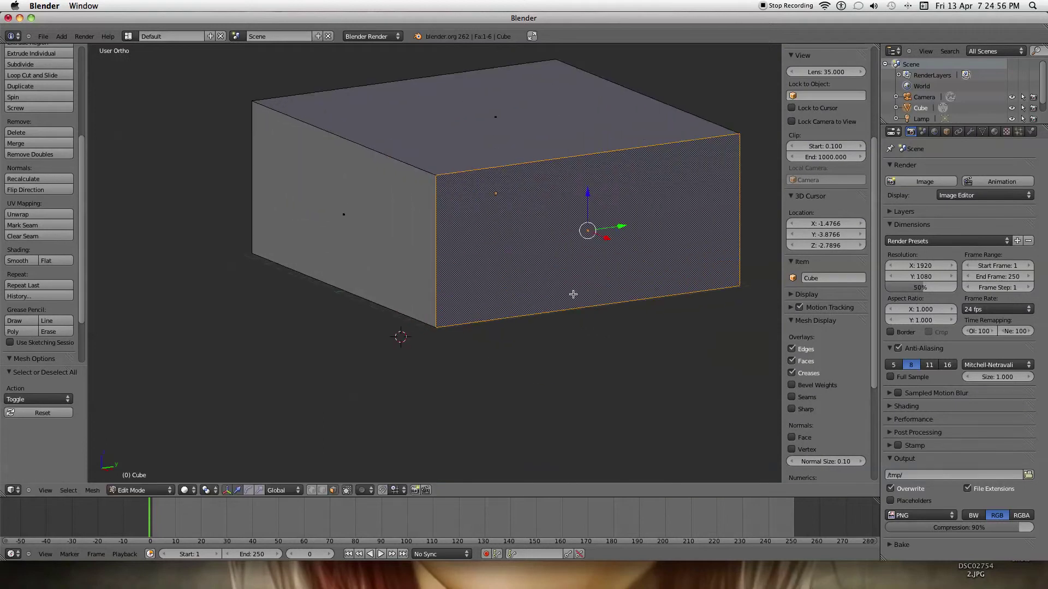
scroll(575, 340, "up", 1, "shift")
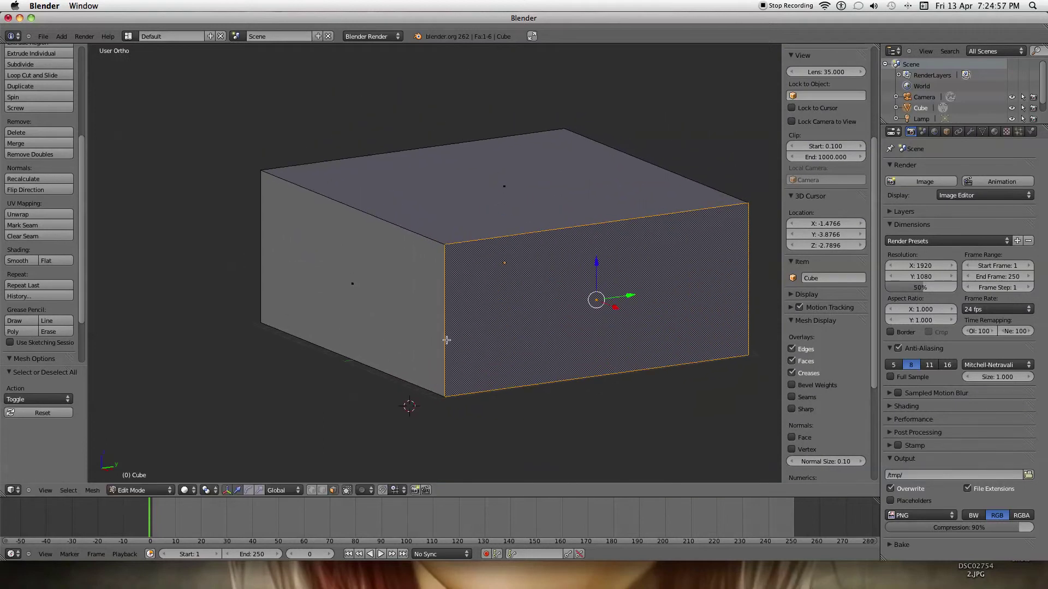
right_click(387, 338, "shift")
scroll(387, 338, "up", 1, "shift")
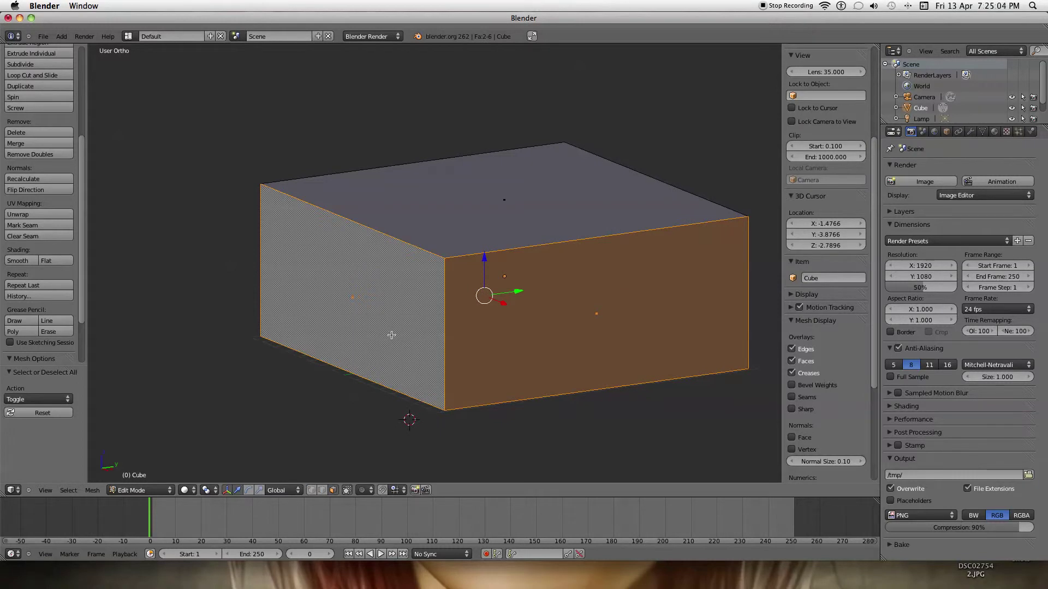
key("x")
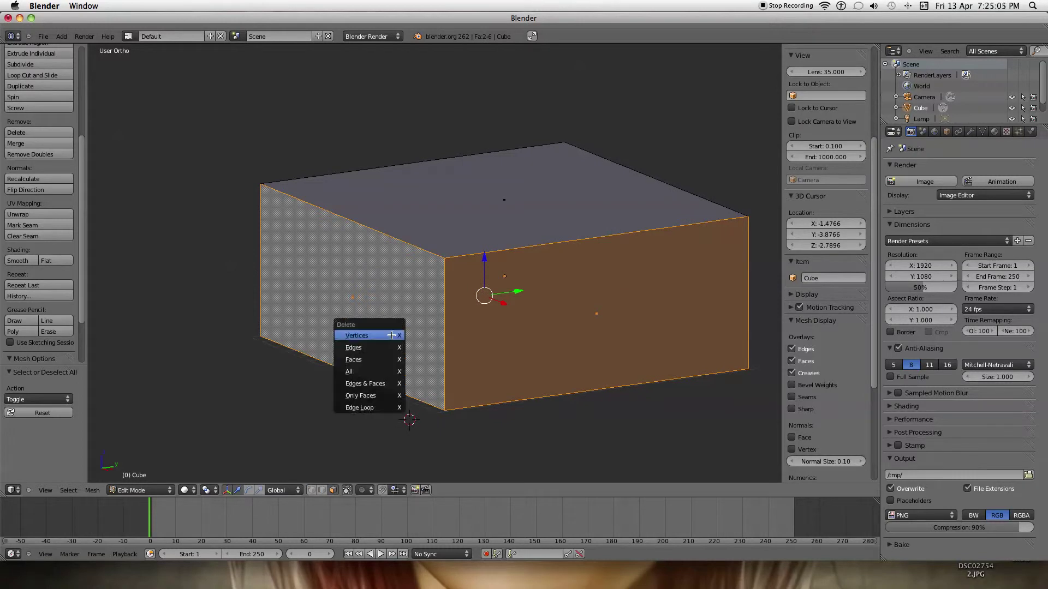
left_click(366, 361)
key("ctrl+z")
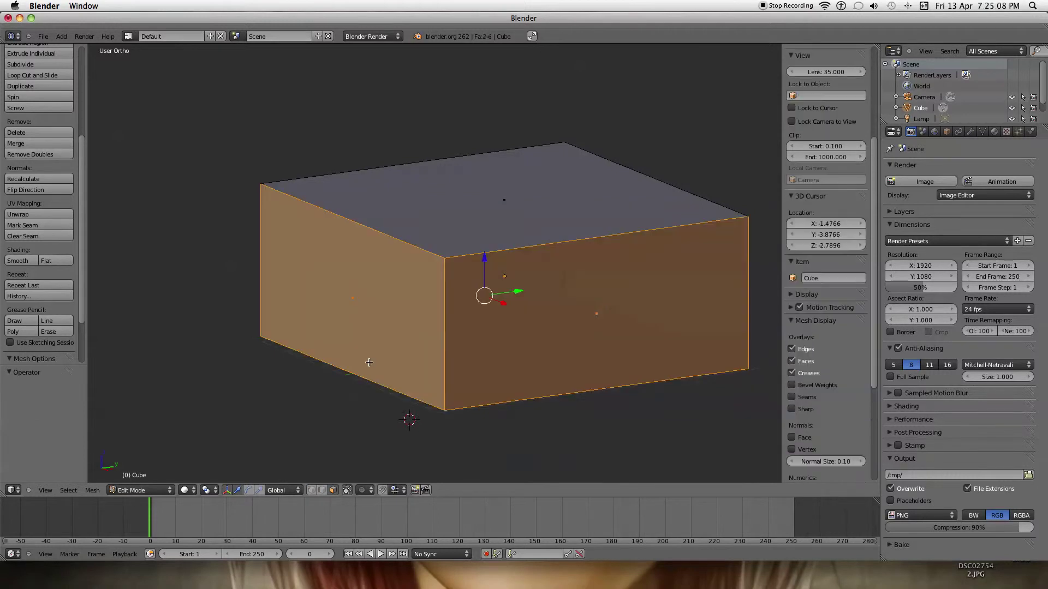
key("x")
left_click(369, 362)
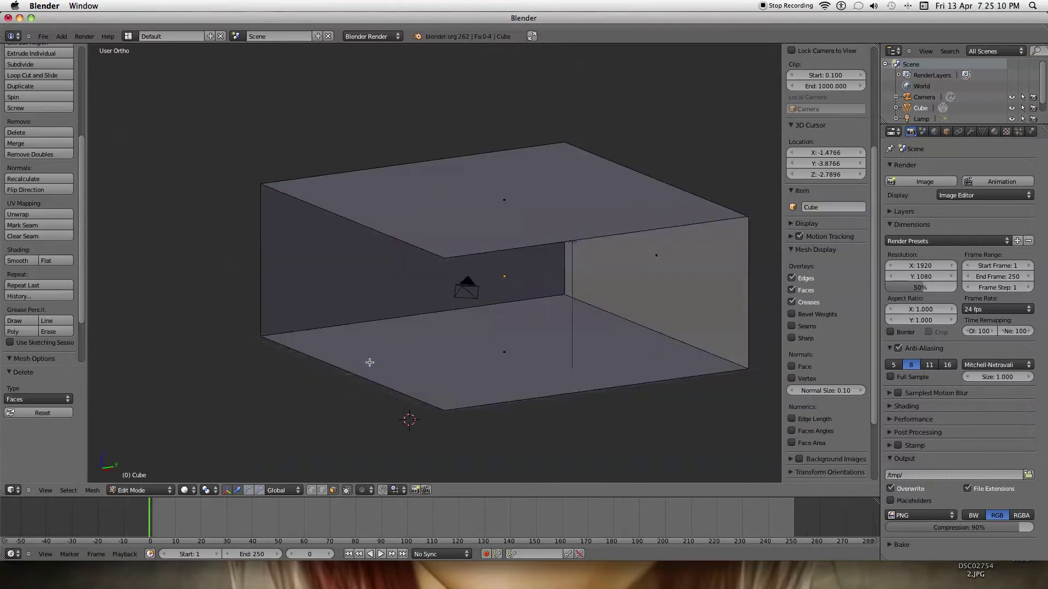
Delete the box's top face to leave a floor with two walls, and return to object mode
scroll(377, 359, "up", 5)
scroll(379, 356, "down", 8)
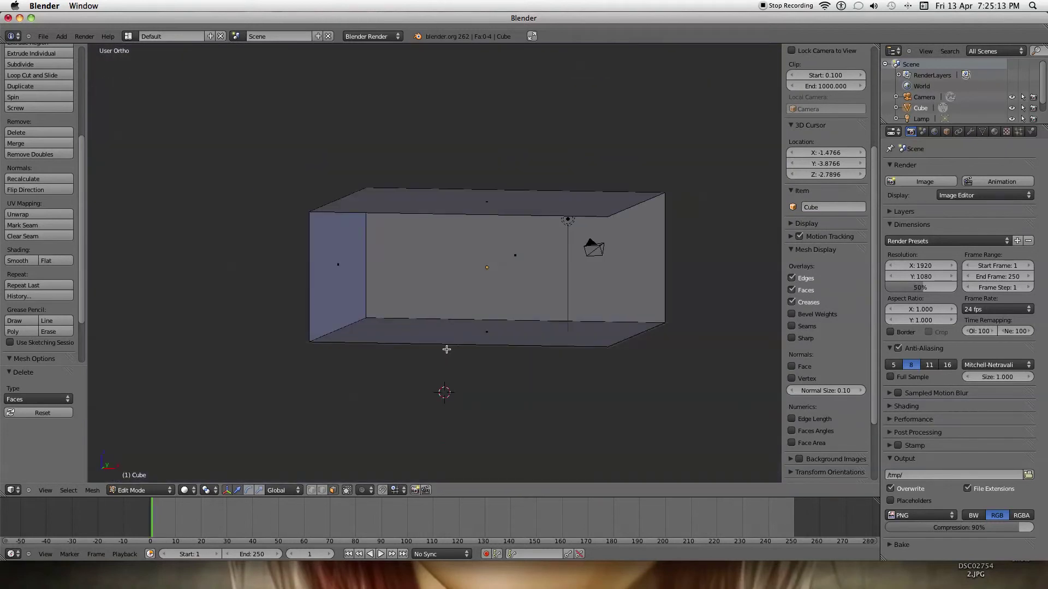
middle_click_drag(447, 349, 424, 180)
right_click(450, 218)
key("x")
left_click(449, 199)
scroll(449, 199, "down", 1)
key("Tab")
Examine the open room from several angles and through the camera to check how it is framed
middle_click_drag(481, 232, 462, 277)
key("KP_3")
scroll(498, 243, "down", 3)
scroll(418, 257, "up", 4)
scroll(463, 276, "down", 1)
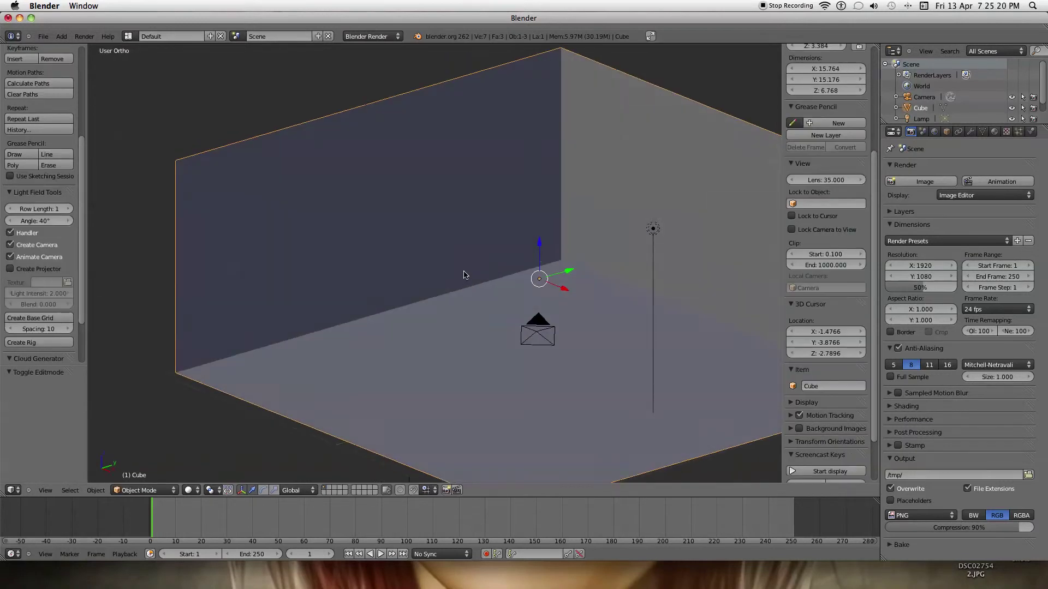
scroll(464, 275, "down", 5)
key("KP_0")
scroll(463, 275, "up", 3)
scroll(464, 274, "down", 6)
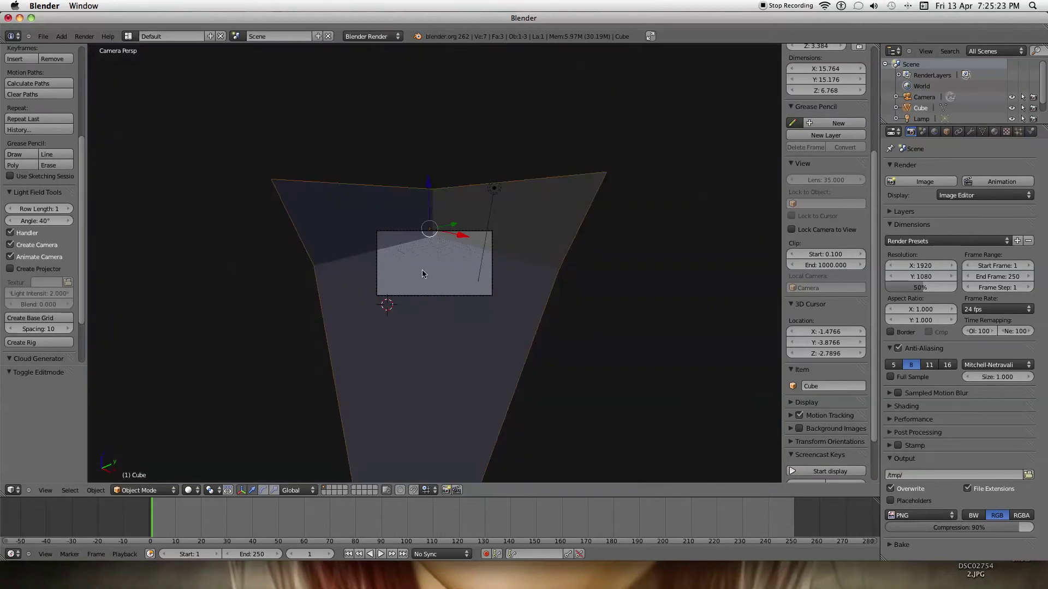
left_click(424, 272)
scroll(427, 275, "up", 6)
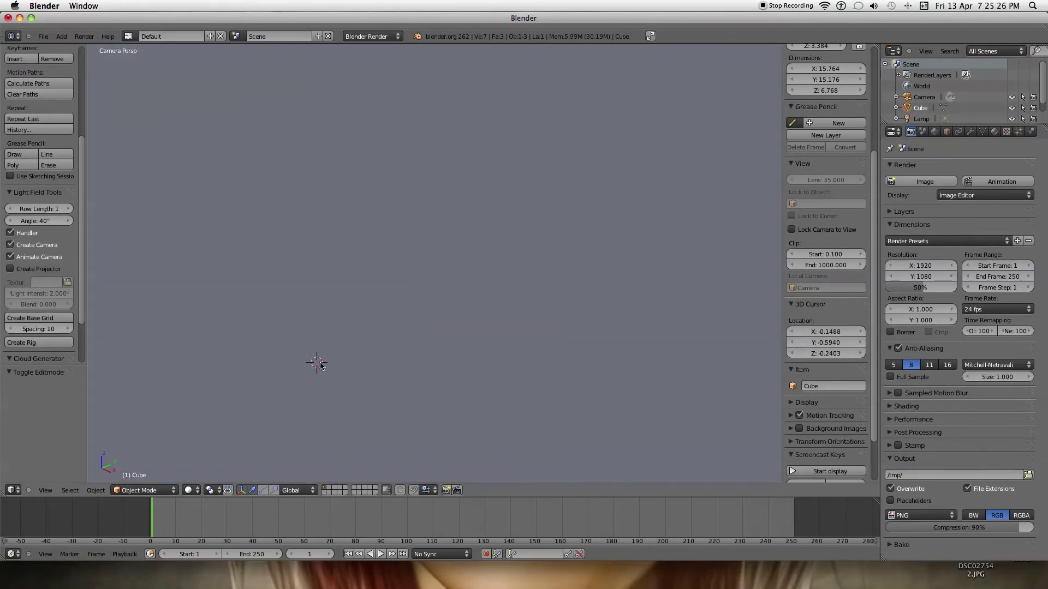
Add a cone near the middle of the room and move it left of centre, closer to the camera
scroll(321, 366, "down", 4)
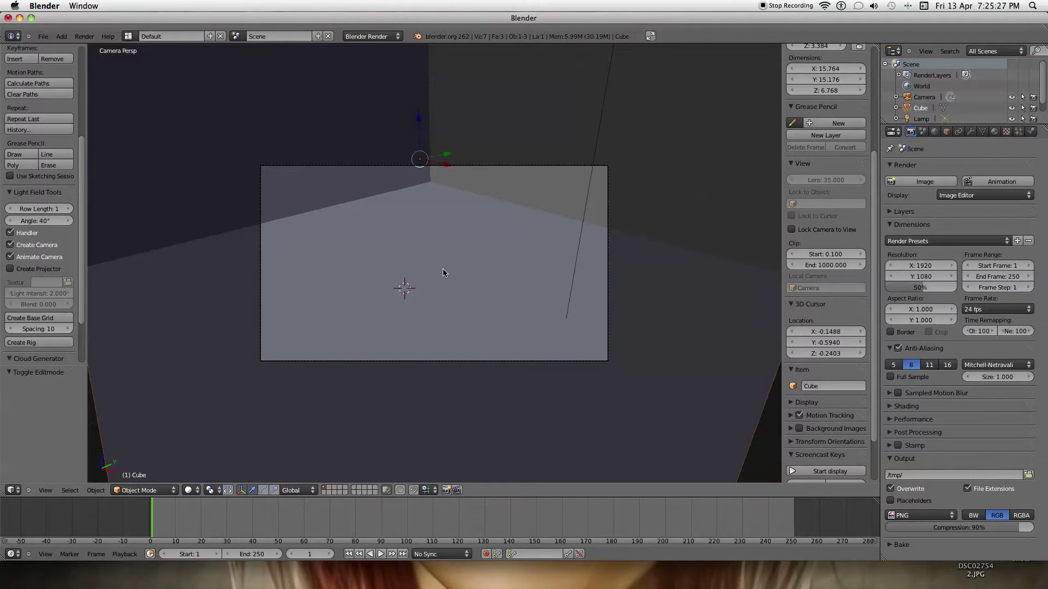
left_click(436, 266)
key("shift+a")
mouse_move(448, 267)
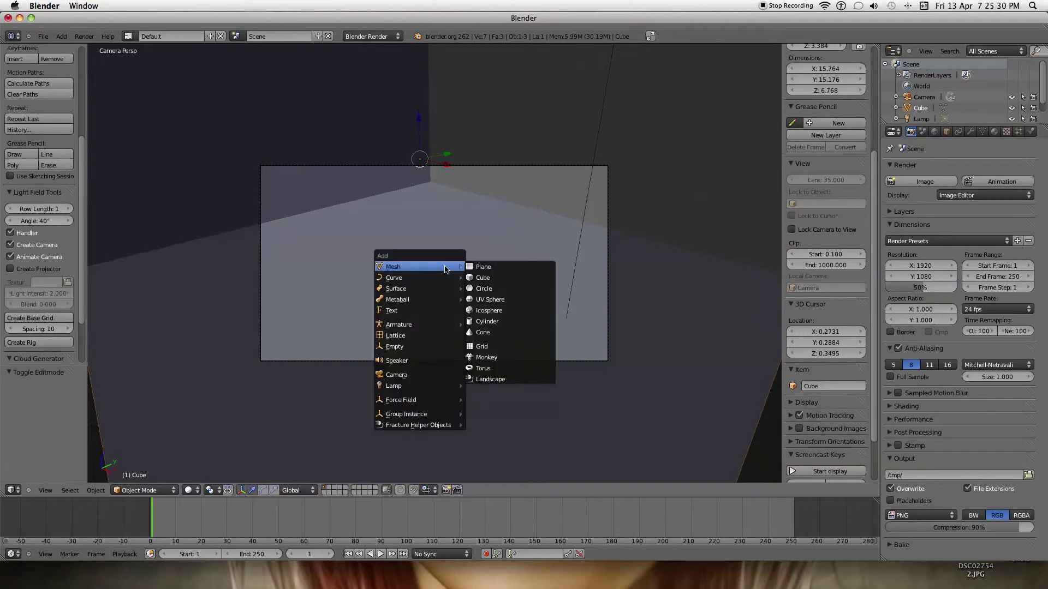
left_click(483, 332)
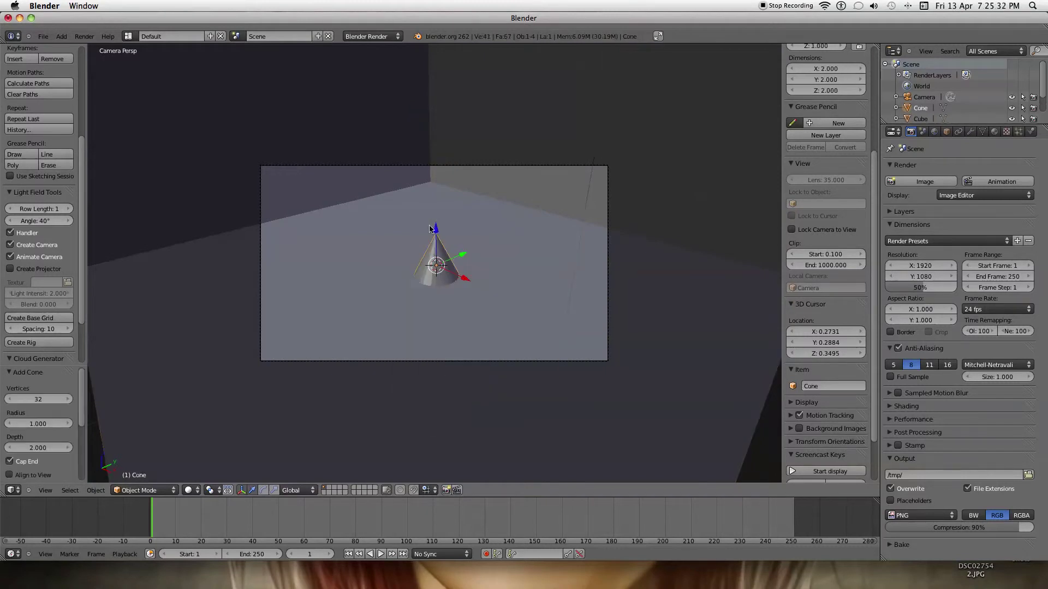
key("g")
key("z")
left_click_drag(433, 217, 433, 214)
left_click_drag(434, 216, 360, 224)
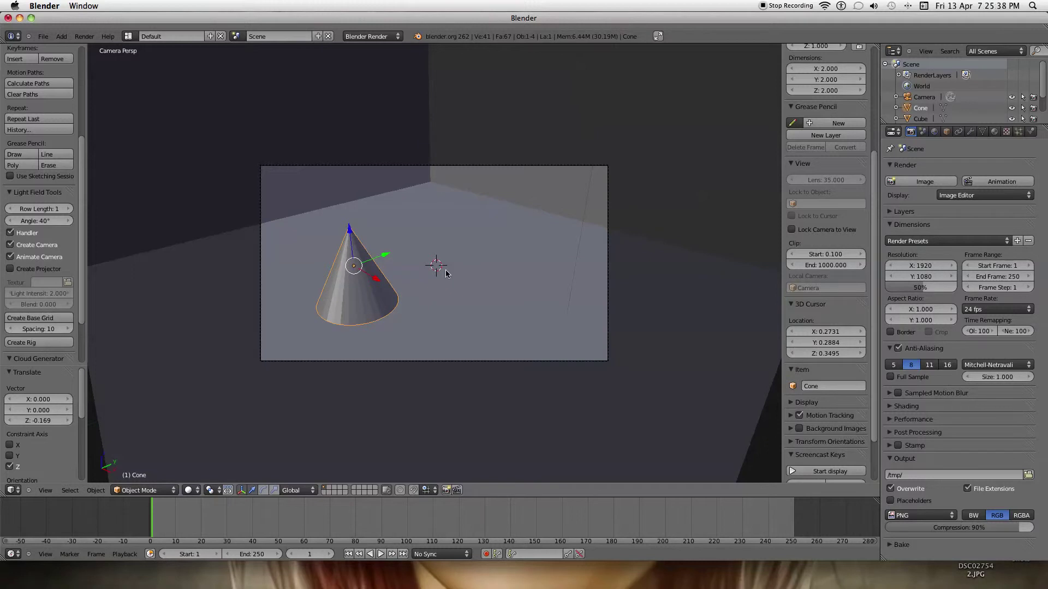
Add a monkey mesh at the 3D cursor and rotate it 90° about the global X axis
key("shift+a")
left_click(489, 365)
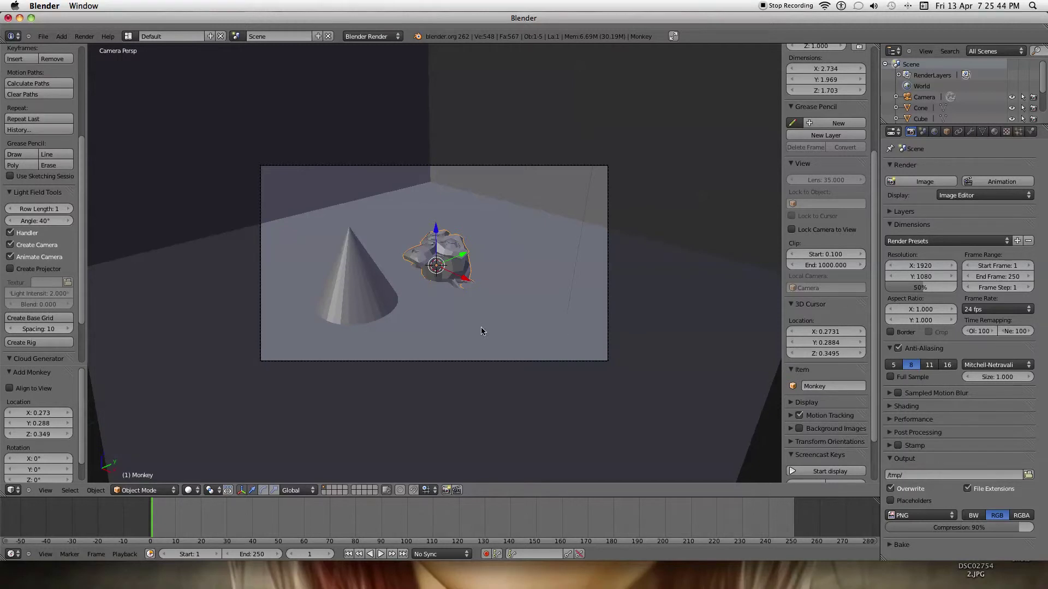
key("r")
key("x")
key("Return")
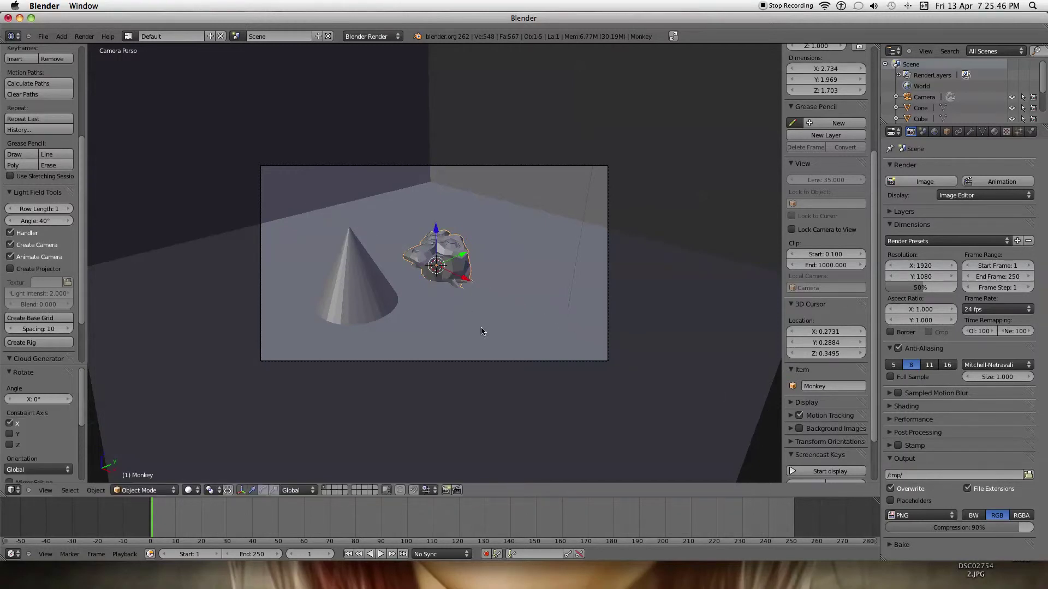
type("rx90")
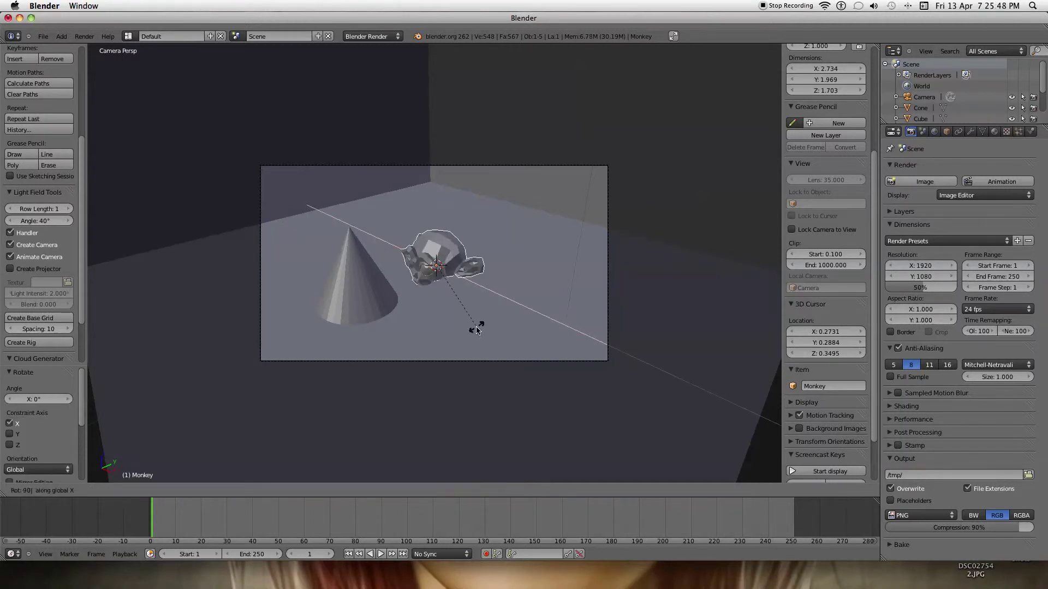
key("Return")
Raise the monkey about 0.695 along Z and rotate it 45° about the global Z axis
left_click_drag(436, 233, 435, 212)
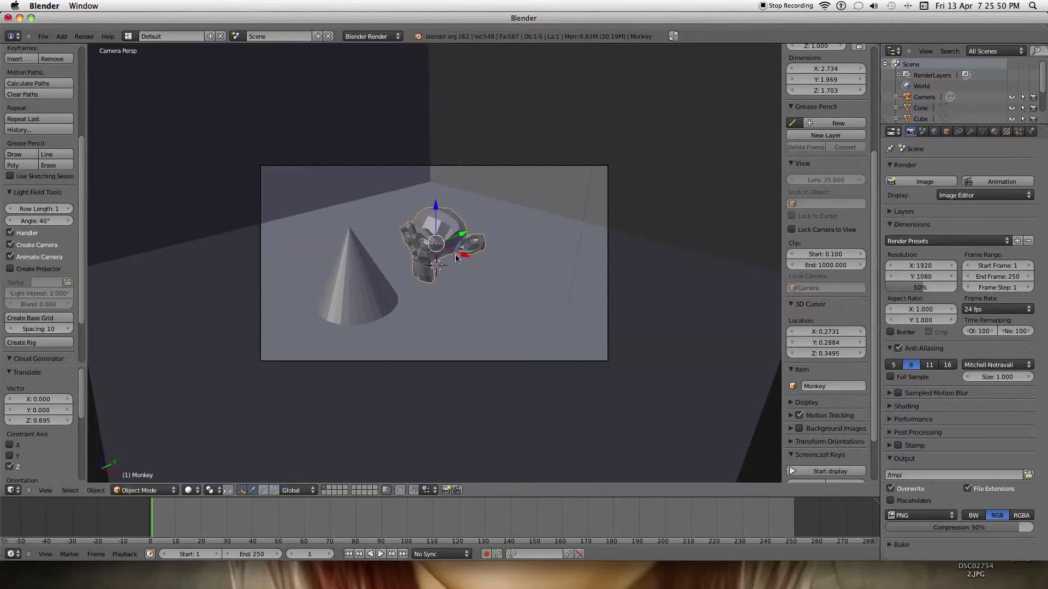
type("rz")
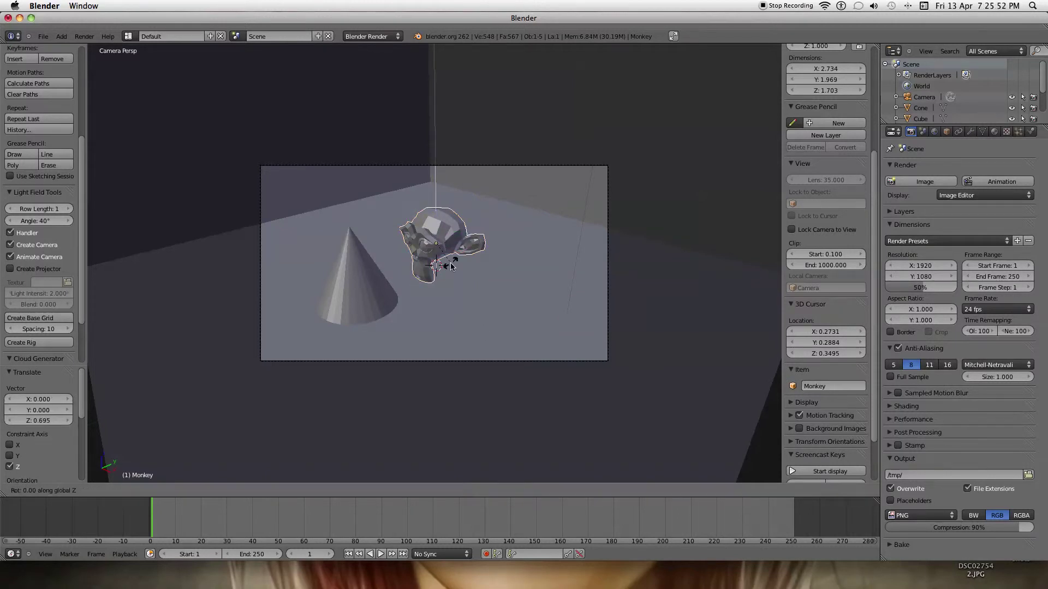
type("45")
key("Return")
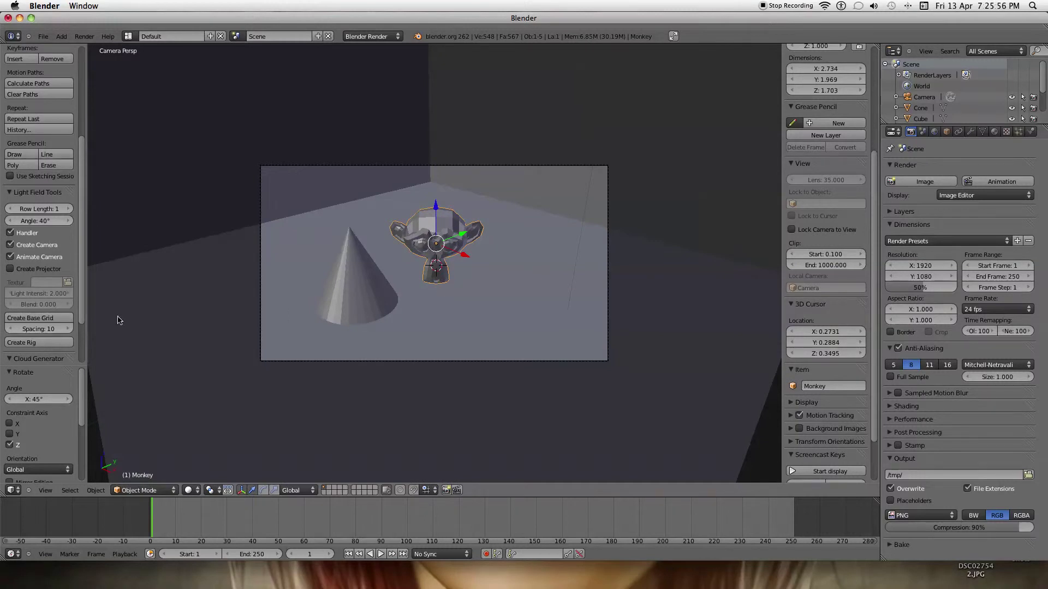
Apply smooth shading to the monkey and check its surface up close
scroll(33, 113, "up", 3)
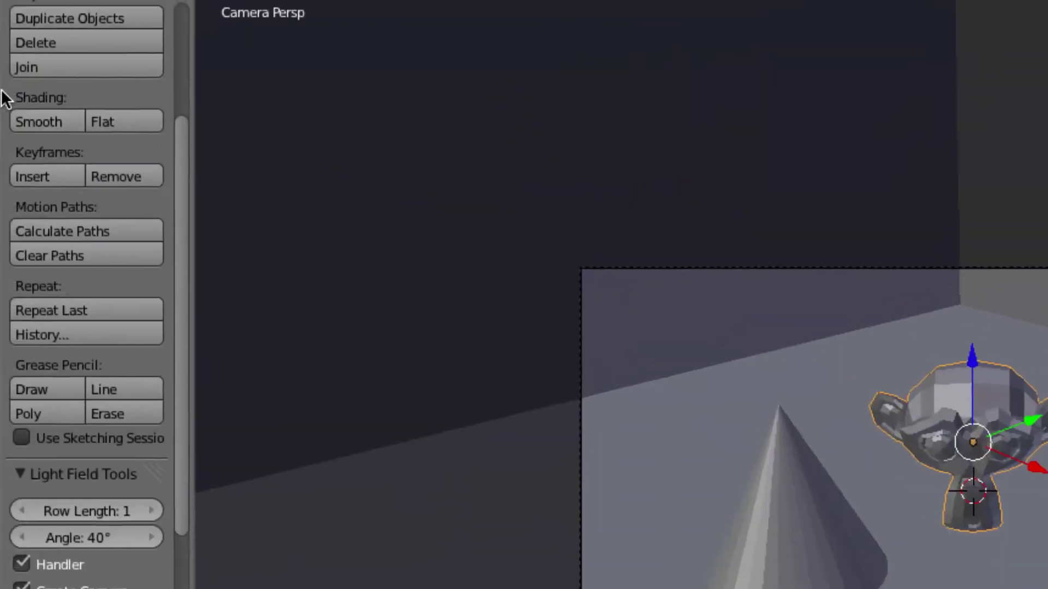
left_click(8, 112)
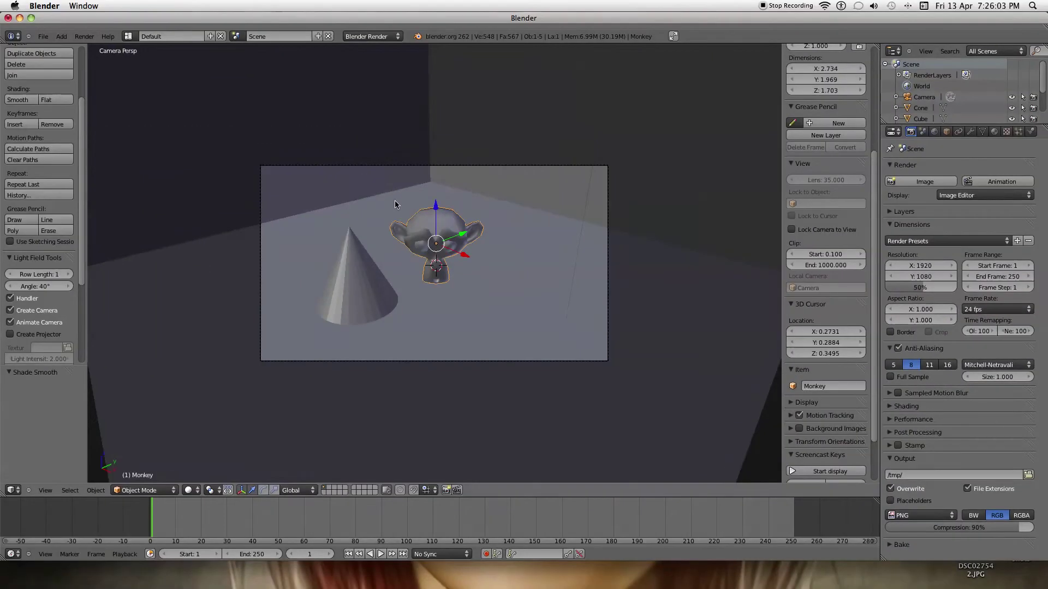
scroll(276, 172, "up", 10)
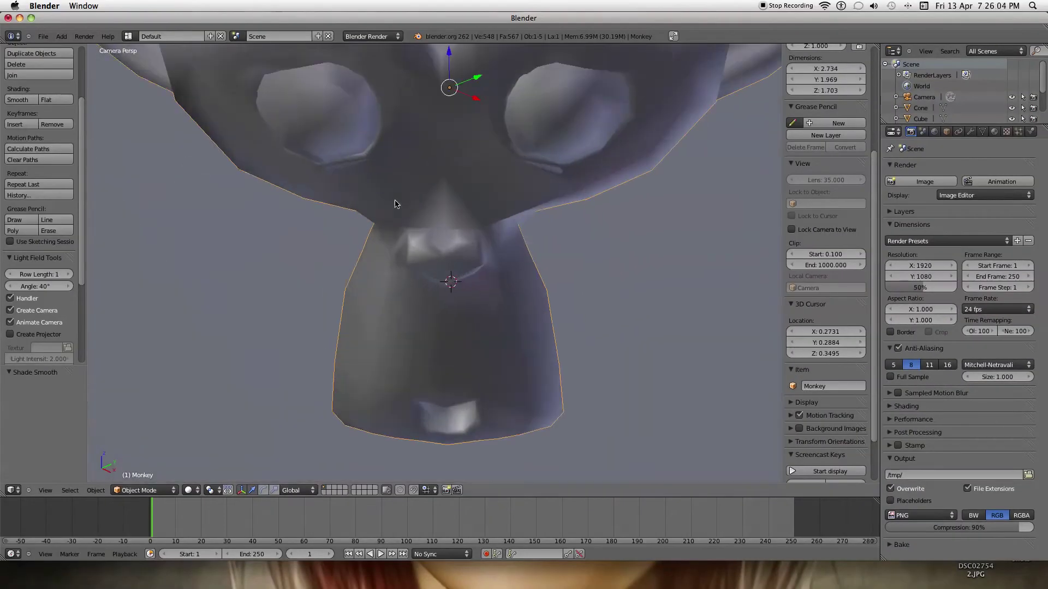
scroll(276, 173, "down", 7)
scroll(277, 173, "up", 2)
scroll(396, 204, "down", 3)
scroll(396, 204, "up", 2)
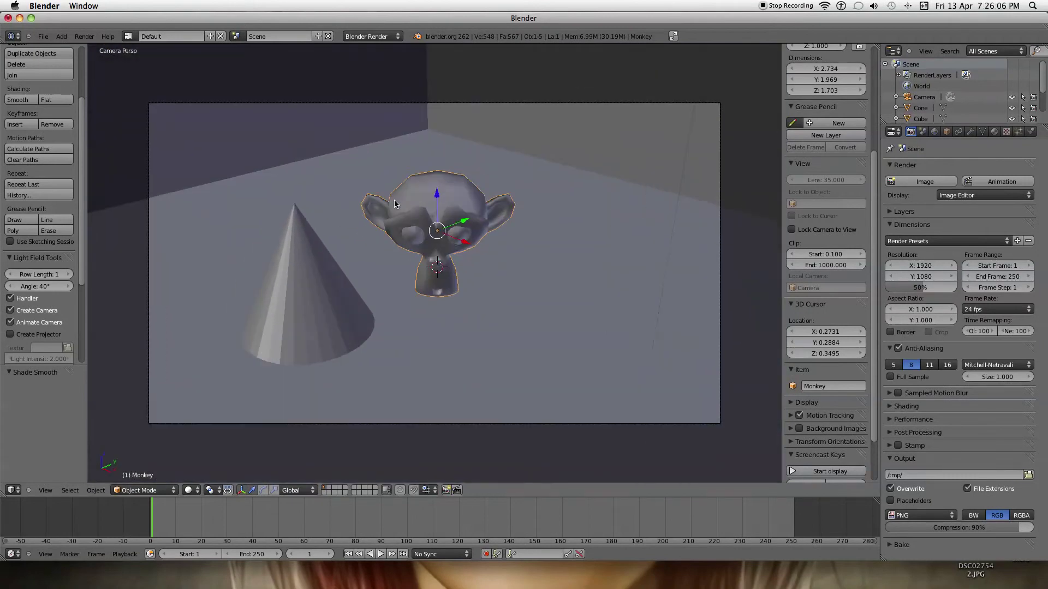
right_click(325, 246)
key("g")
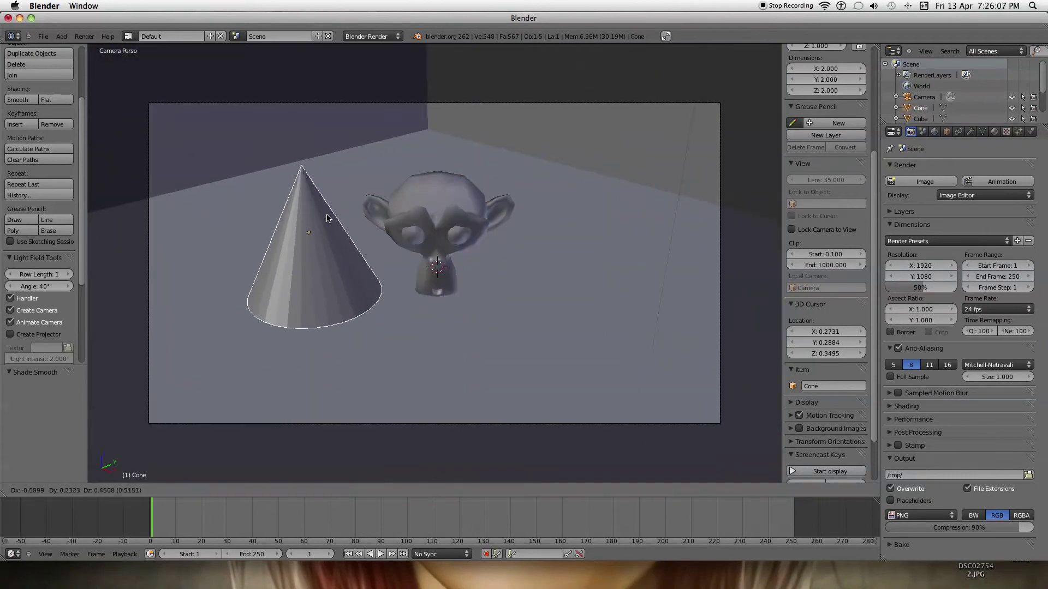
right_click(328, 218)
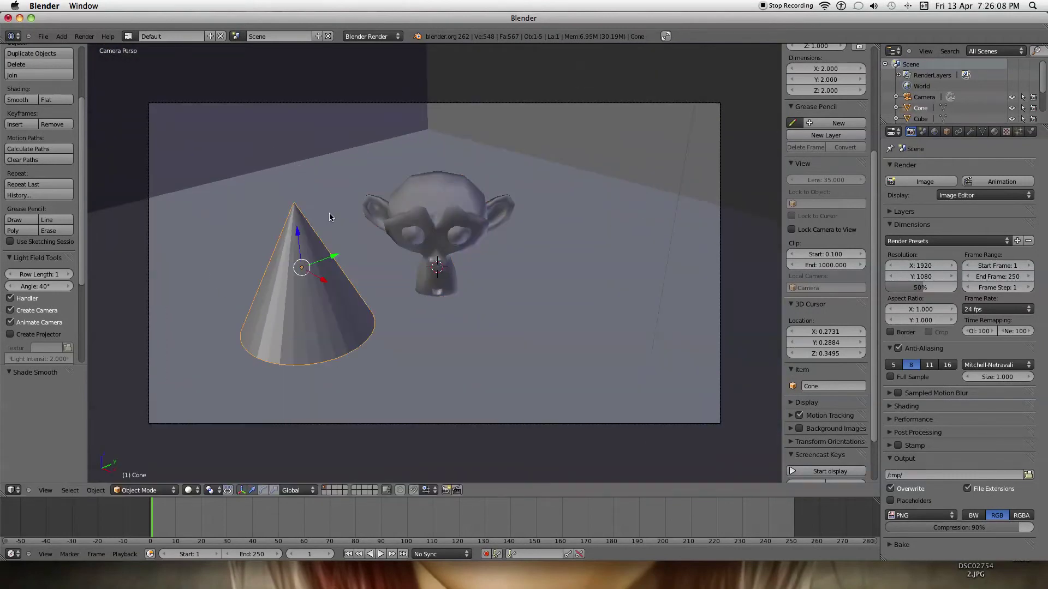
right_click(418, 214)
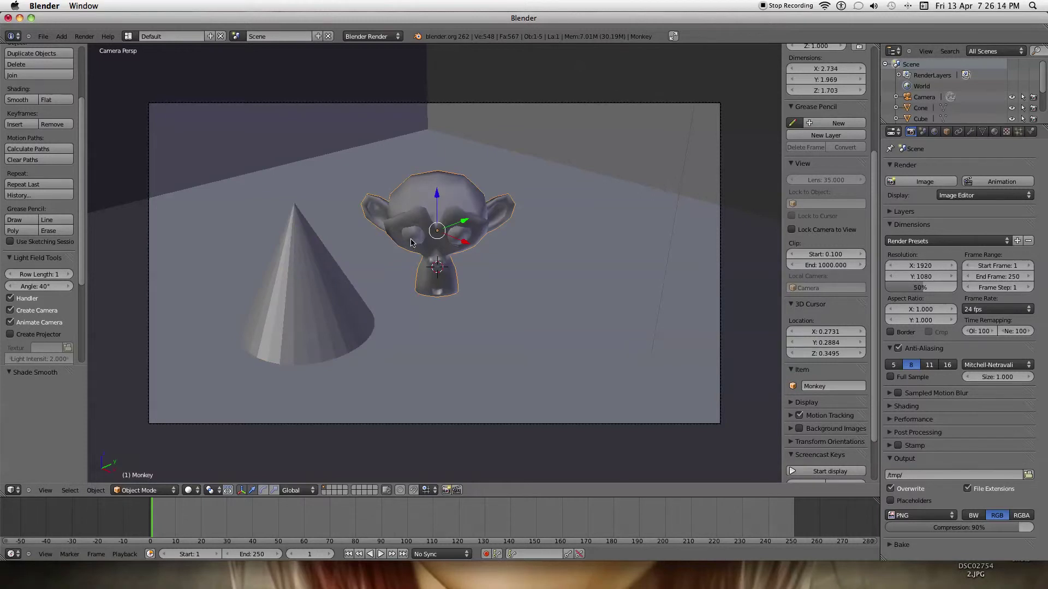
Add a cylinder to the right of the monkey, scale it to about 0.877 and raise it about 0.344 along Z
left_click(561, 243)
key("shift+a")
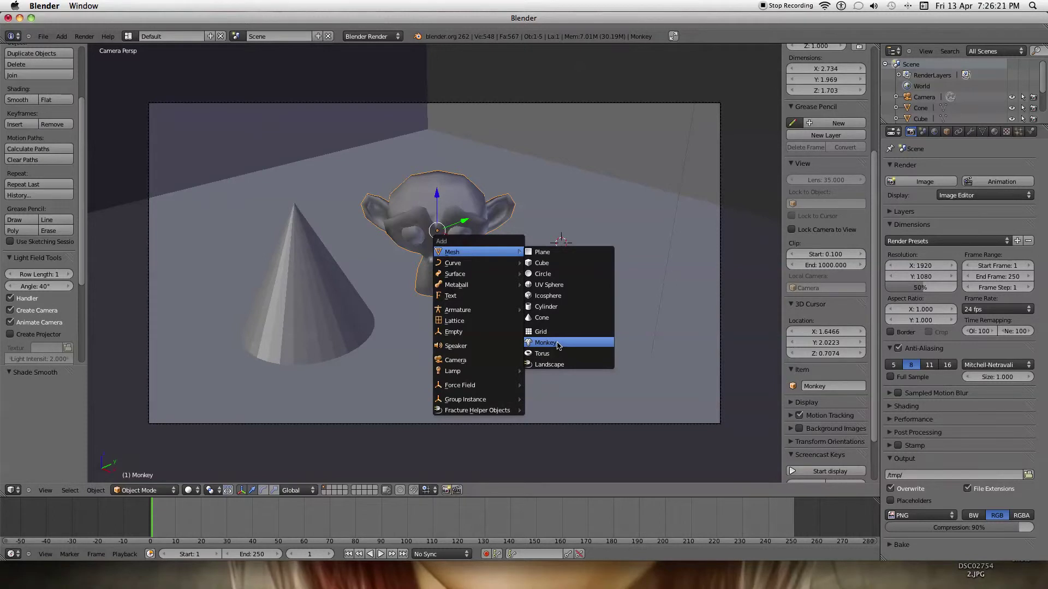
left_click(551, 307)
key("s")
left_click(633, 310)
key("g")
key("z")
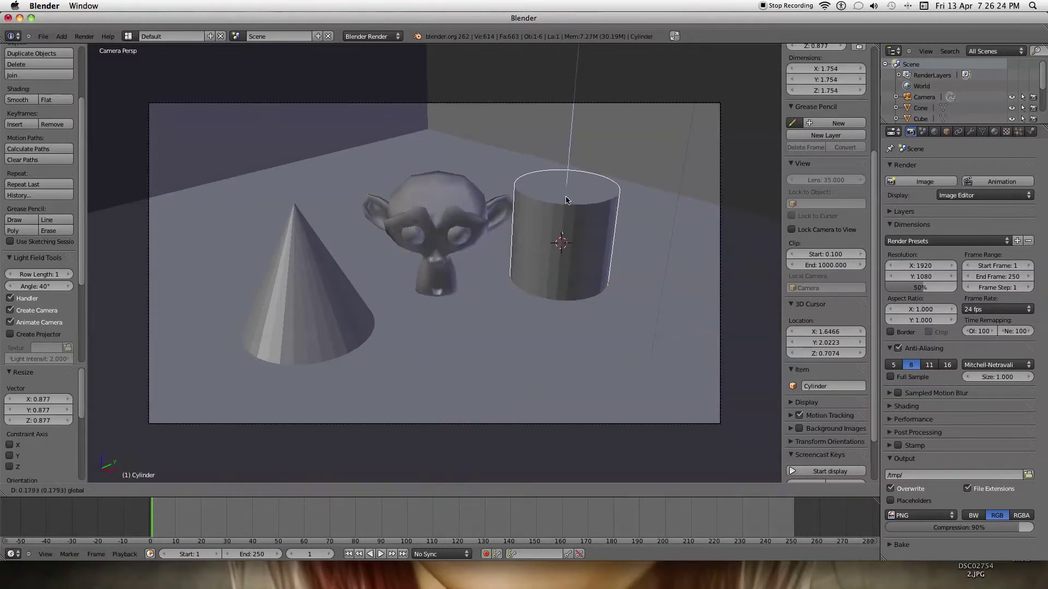
left_click(554, 220)
Select the monkey, render the scene to inspect the three objects and their shadows, and return to the camera view
right_click(427, 254)
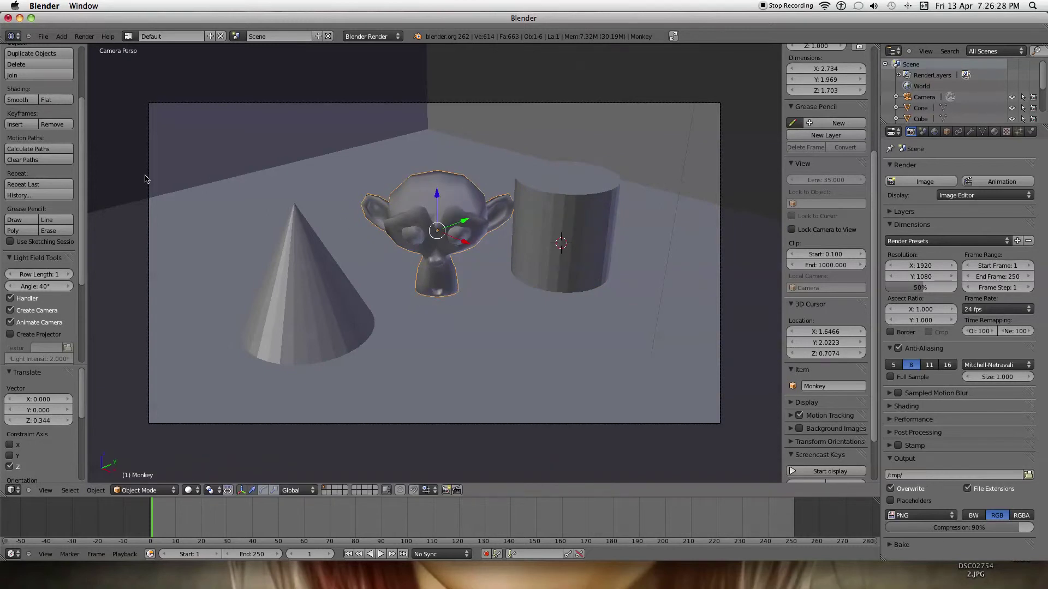
key("F12")
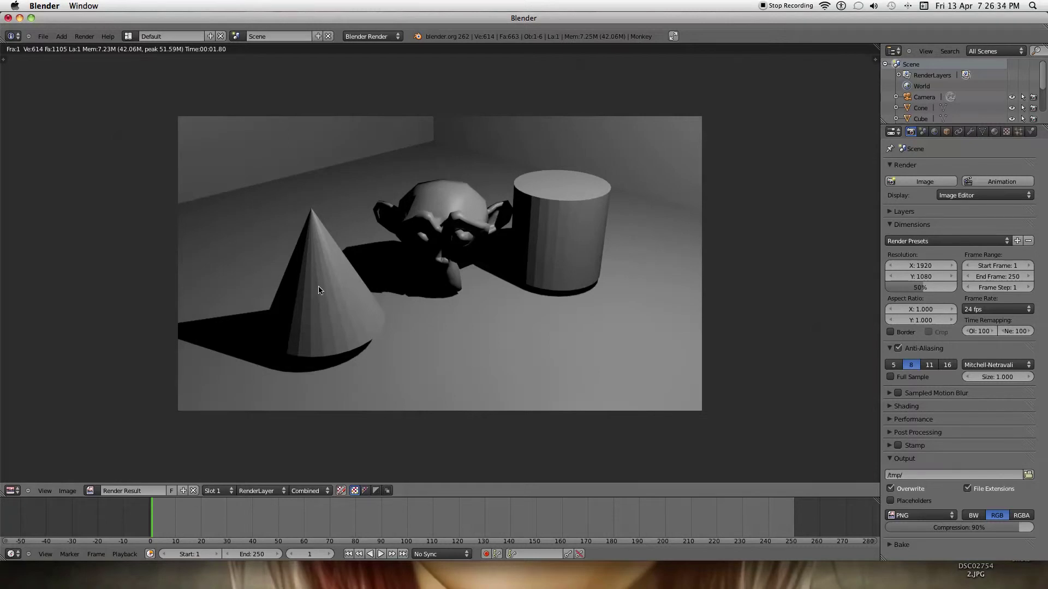
scroll(320, 281, "up", 2)
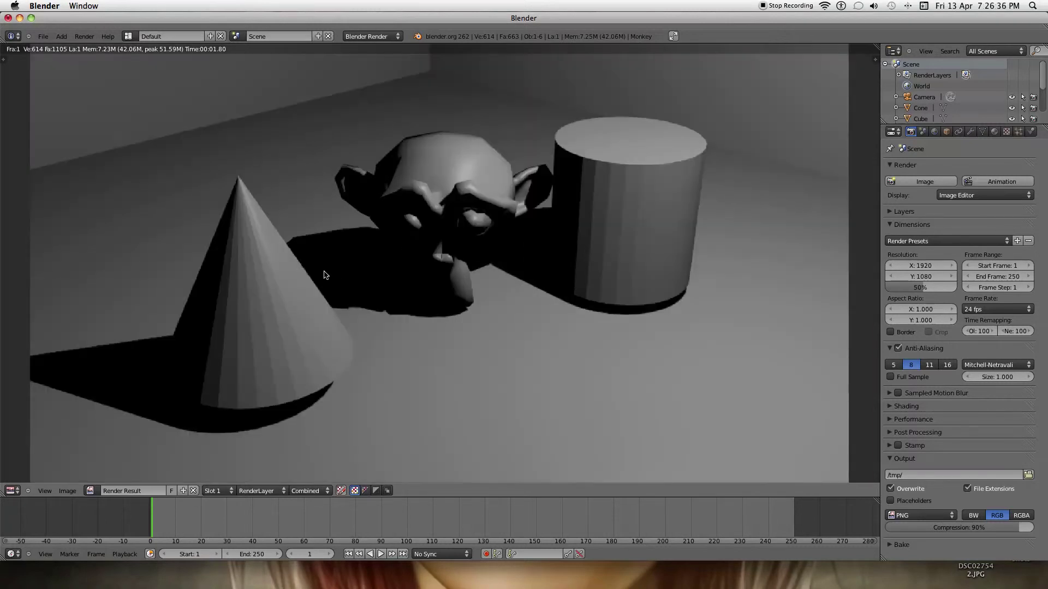
scroll(330, 274, "up", 3)
key("Escape")
scroll(342, 272, "up", 13)
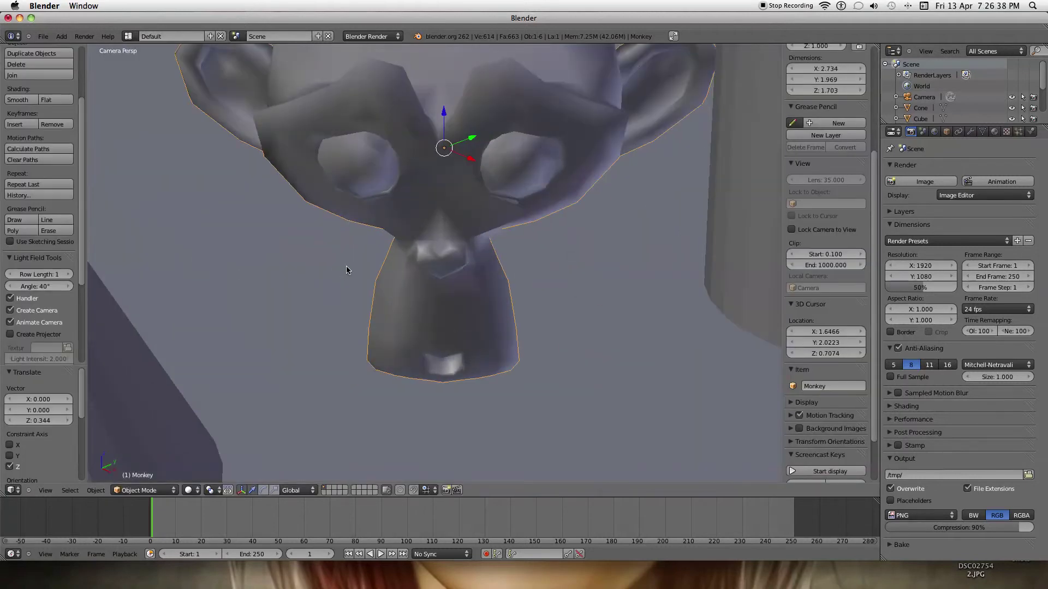
scroll(346, 270, "down", 10)
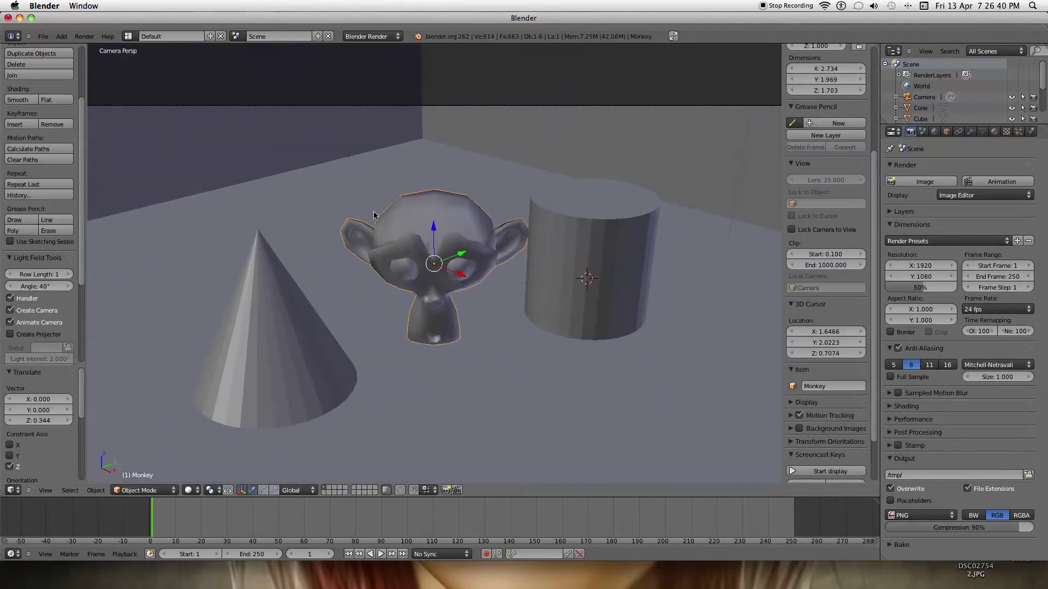
Select the monkey and create a new material for it
right_click(393, 218)
right_click(394, 218)
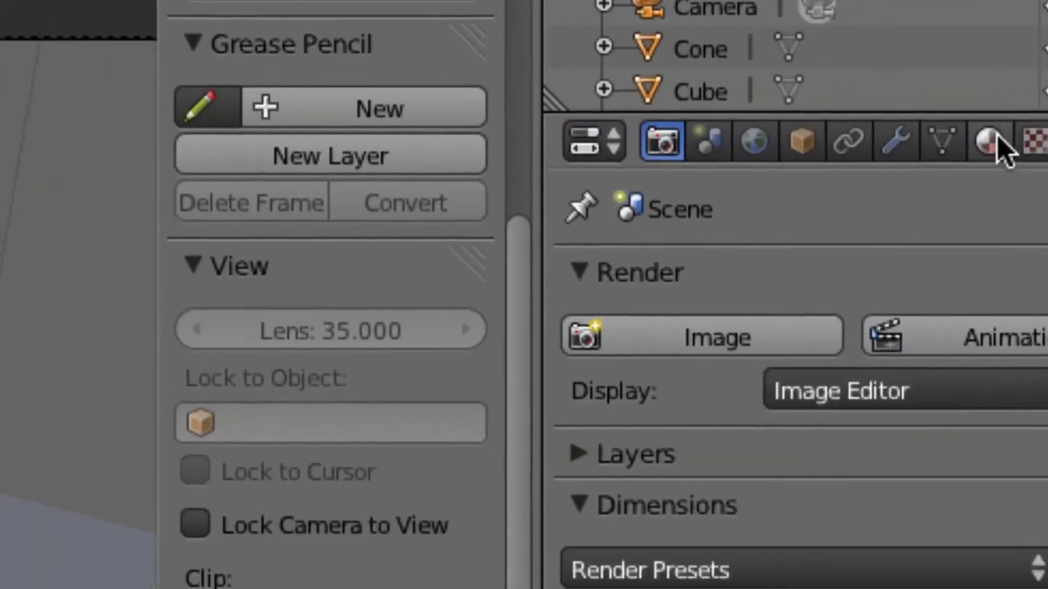
left_click(997, 139)
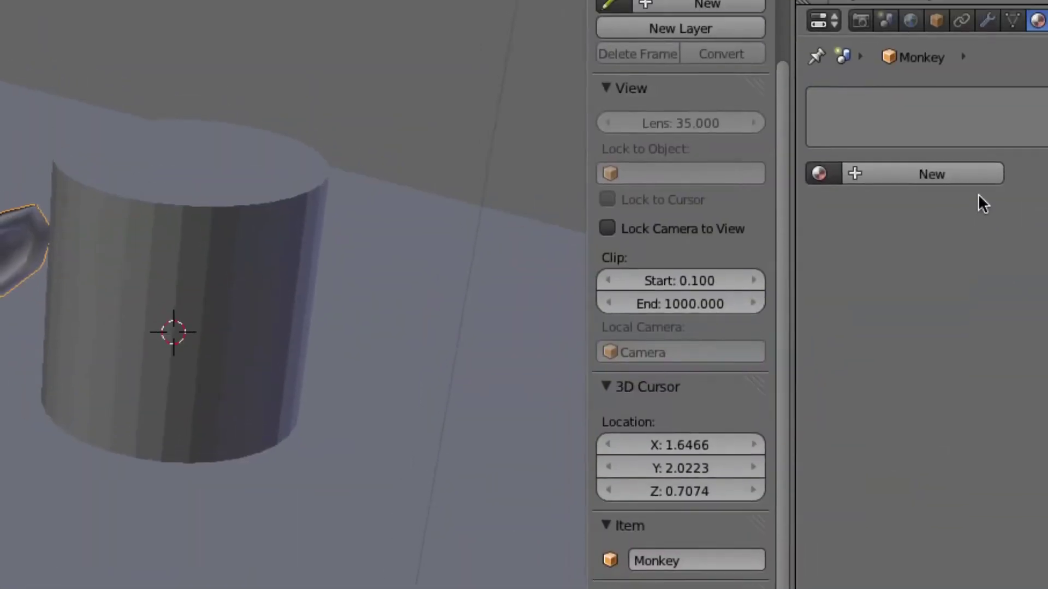
left_click(965, 230)
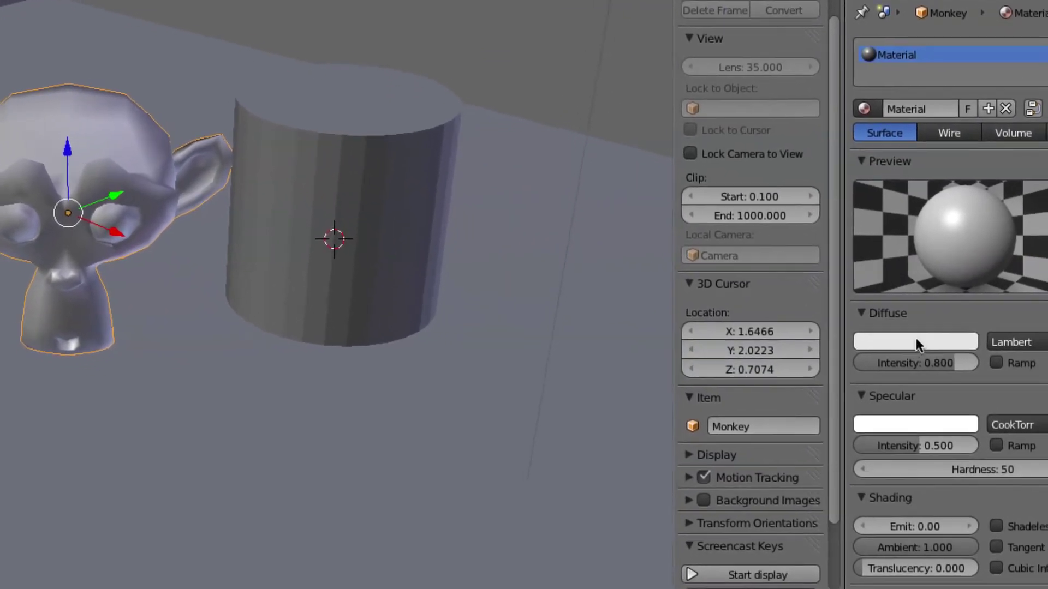
Try a red diffuse colour on the monkey's material, then set it to blue with RGB about 0, 0.135, 0.8
left_click(916, 340)
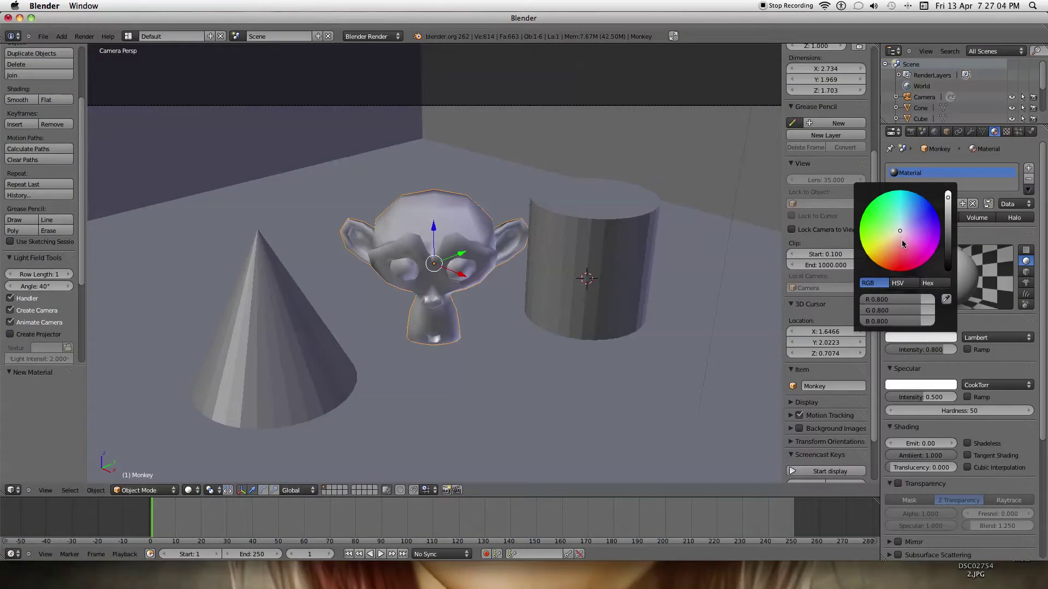
left_click_drag(902, 230, 903, 291)
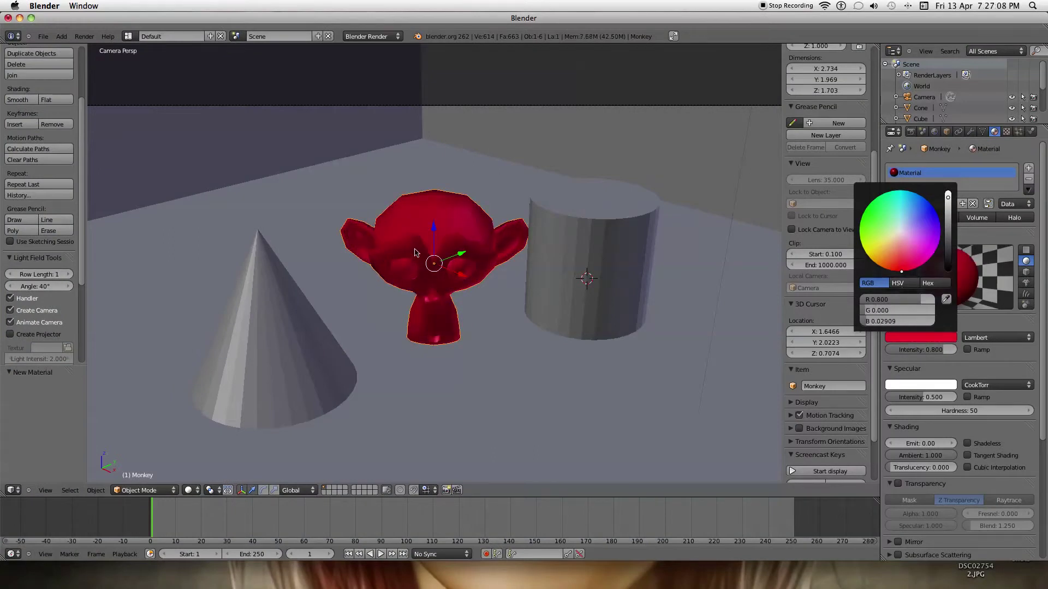
left_click(895, 341)
left_click_drag(906, 259, 942, 199)
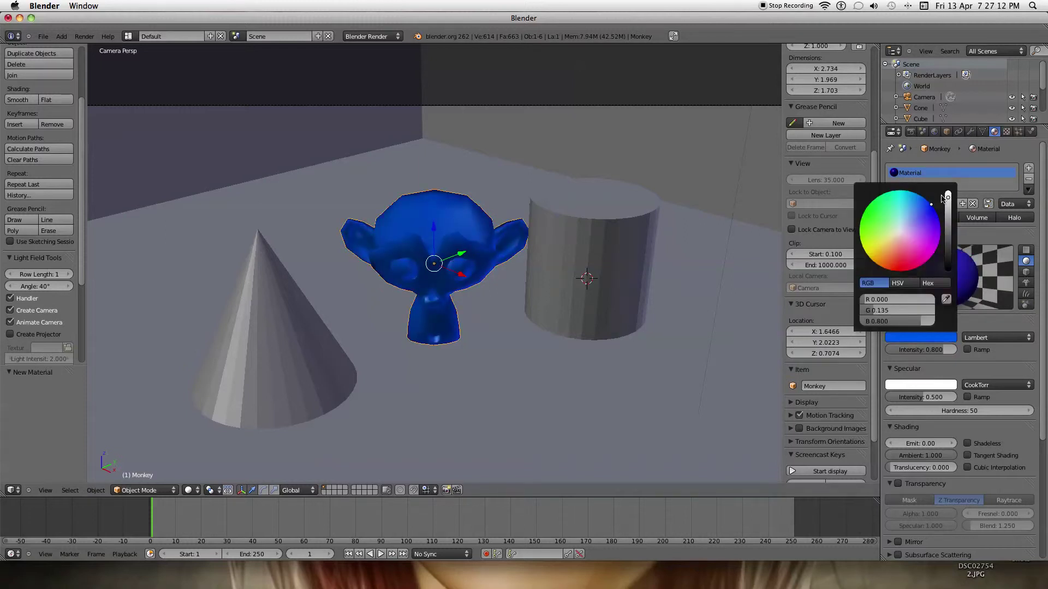
Give the cylinder a new material with a red diffuse colour of RGB about 0.8, 0.02, 0
right_click(625, 266)
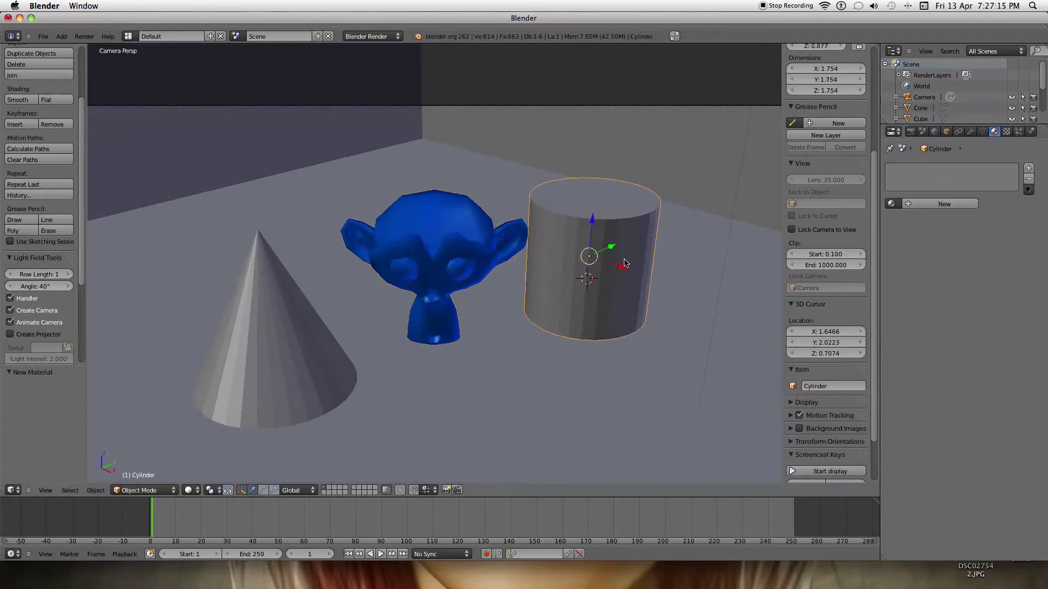
left_click(939, 204)
left_click(931, 335)
left_click_drag(895, 262, 894, 311)
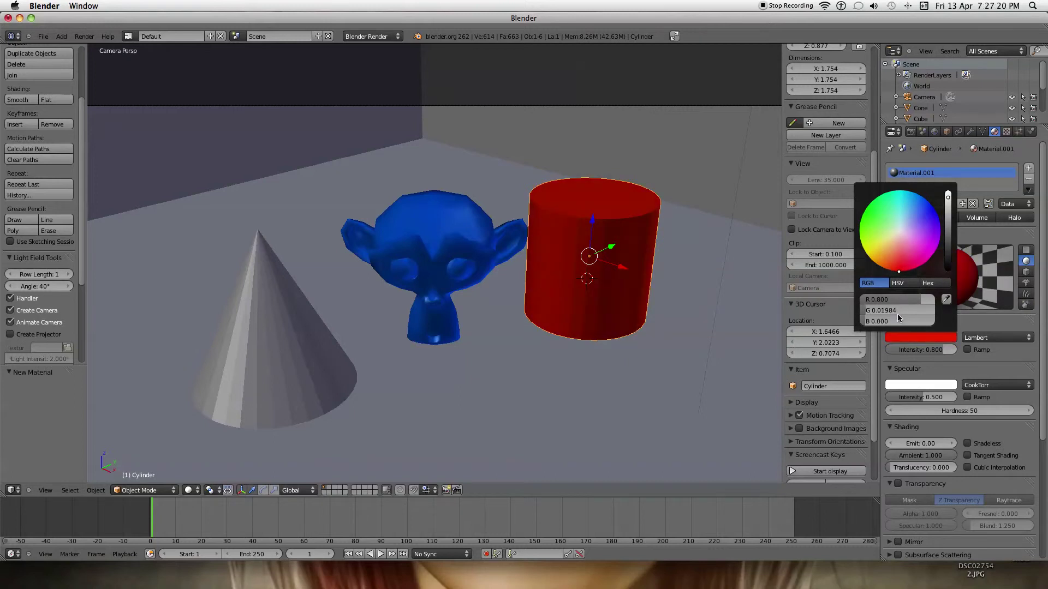
Give the cone a new material with a bright yellow diffuse colour
right_click(273, 369)
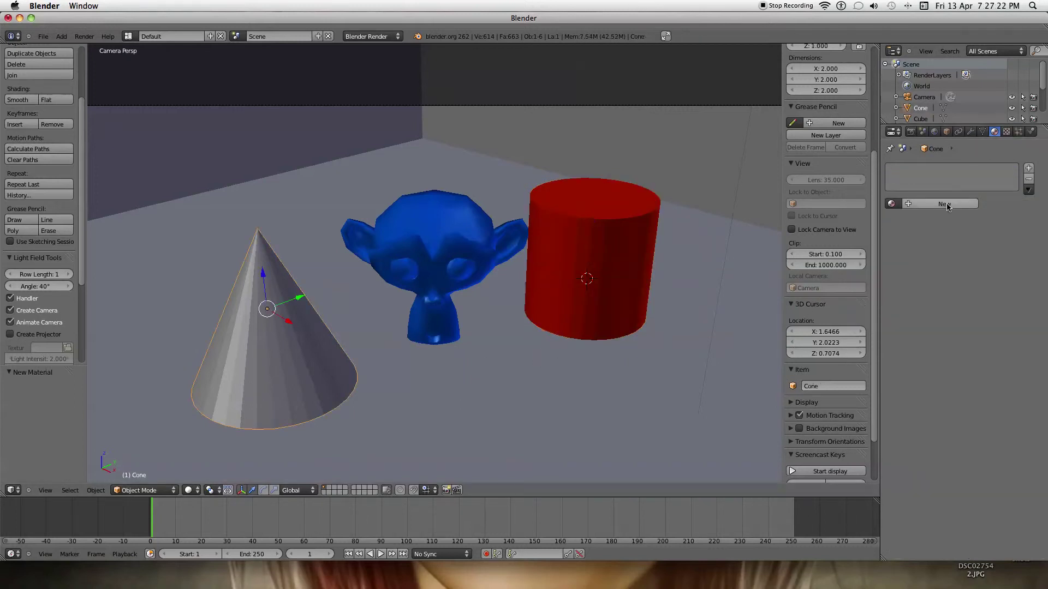
left_click(922, 204)
left_click(921, 338)
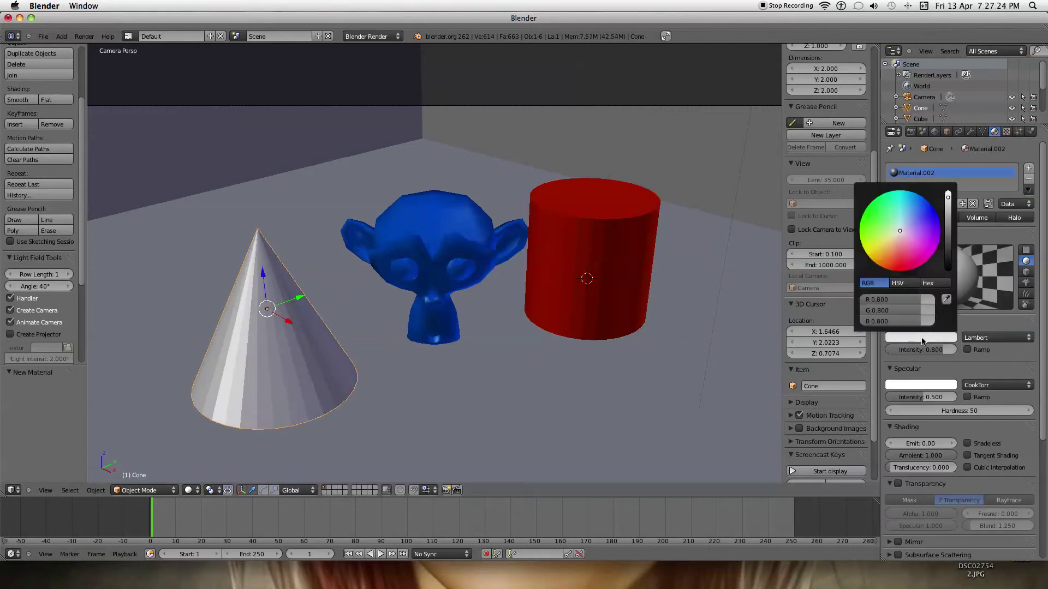
left_click_drag(885, 237, 868, 250)
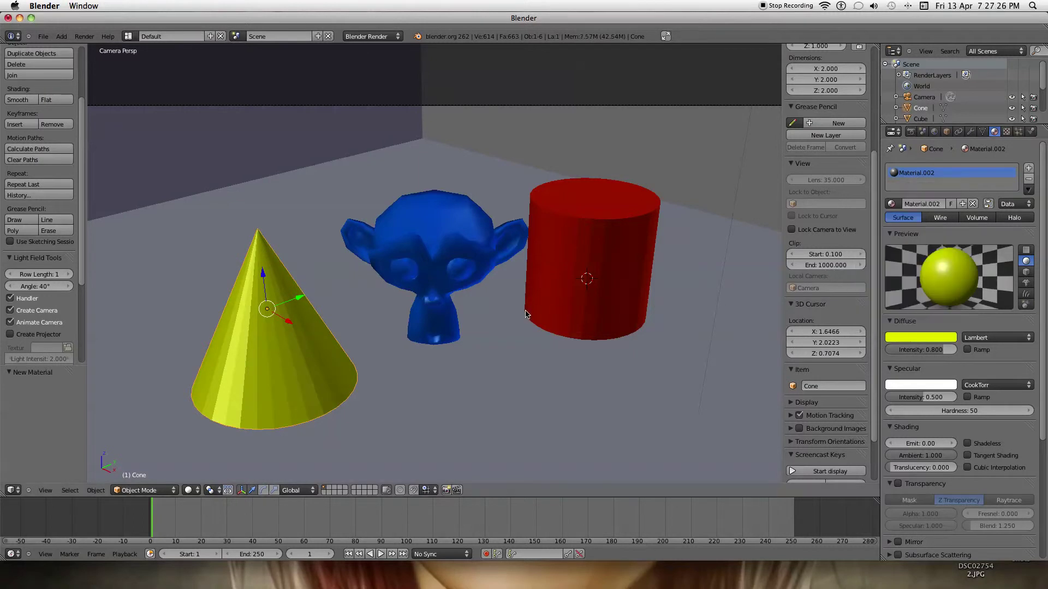
Raise the diffuse intensity of the cylinder's material and the monkey's material to 1.000
right_click(547, 309)
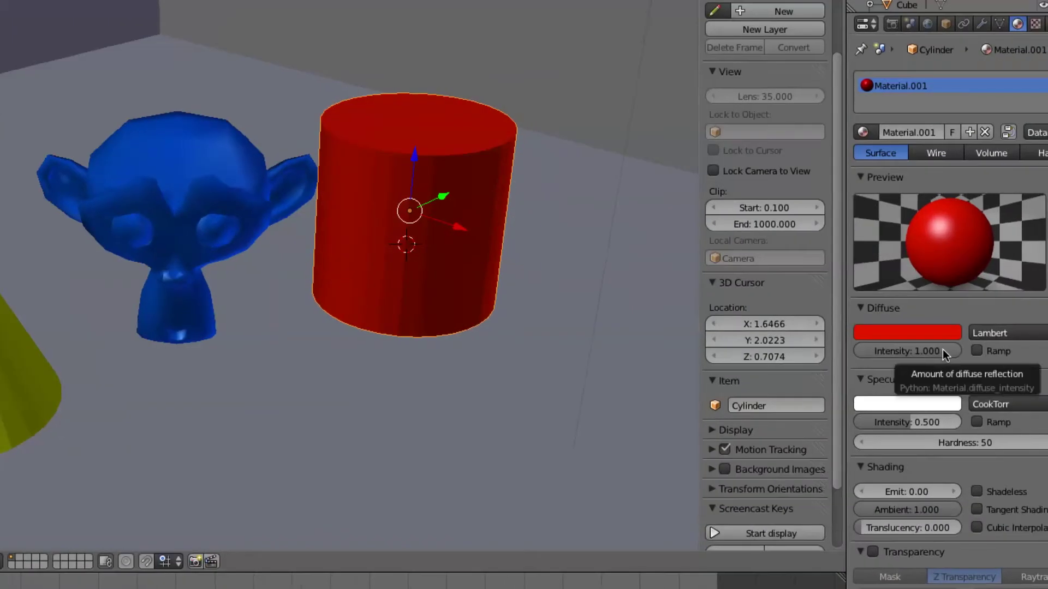
mouse_move(943, 350)
left_mouse_down()
mouse_move(843, 350)
mouse_move(957, 352)
left_mouse_up()
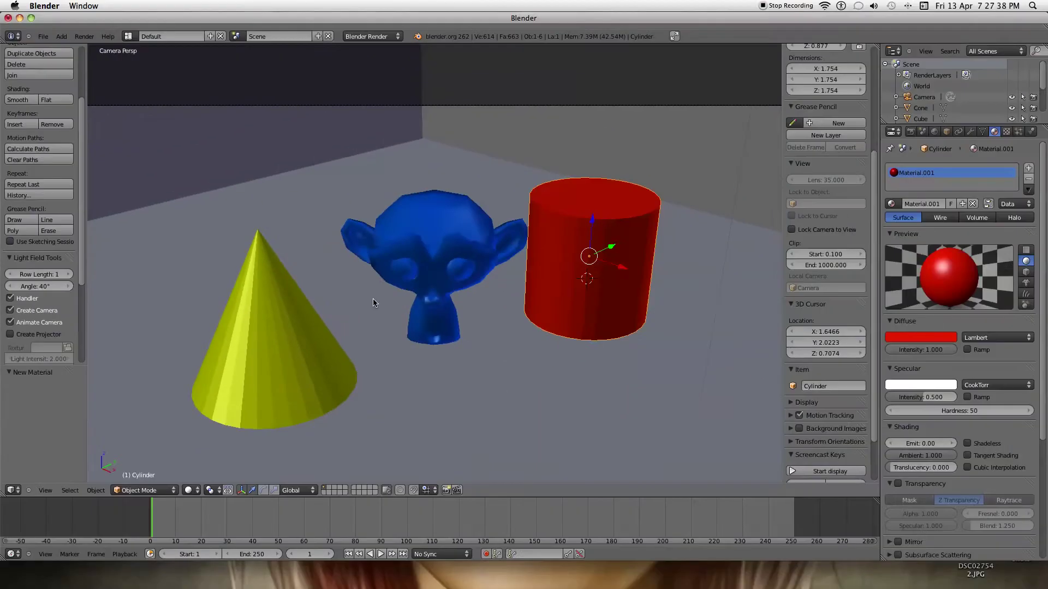
scroll(373, 302, "down", 3)
right_click(356, 273)
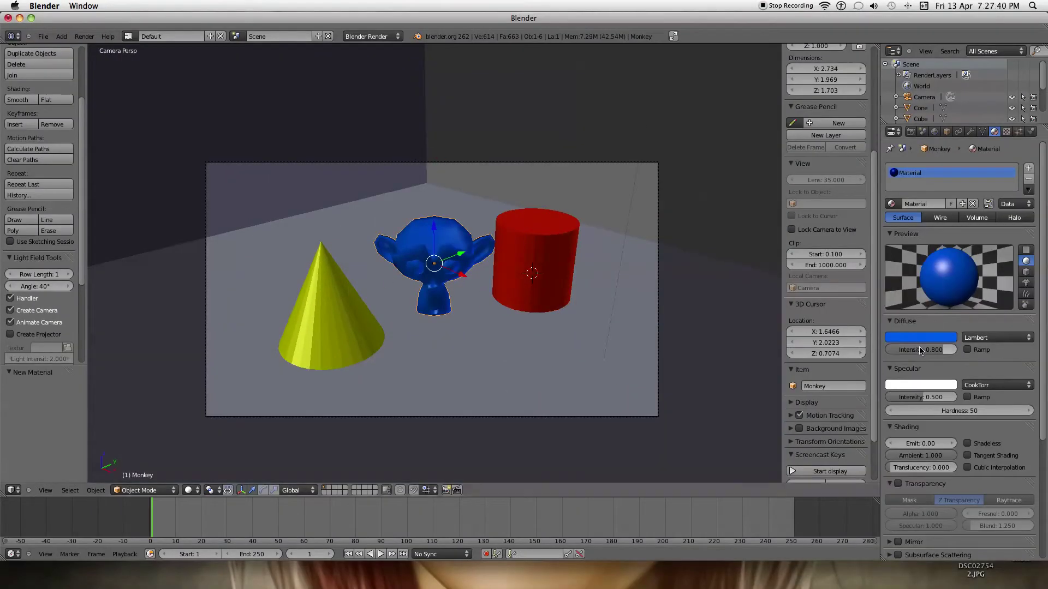
left_click_drag(920, 350, 1014, 350)
scroll(358, 216, "down", 4)
scroll(357, 219, "up", 10)
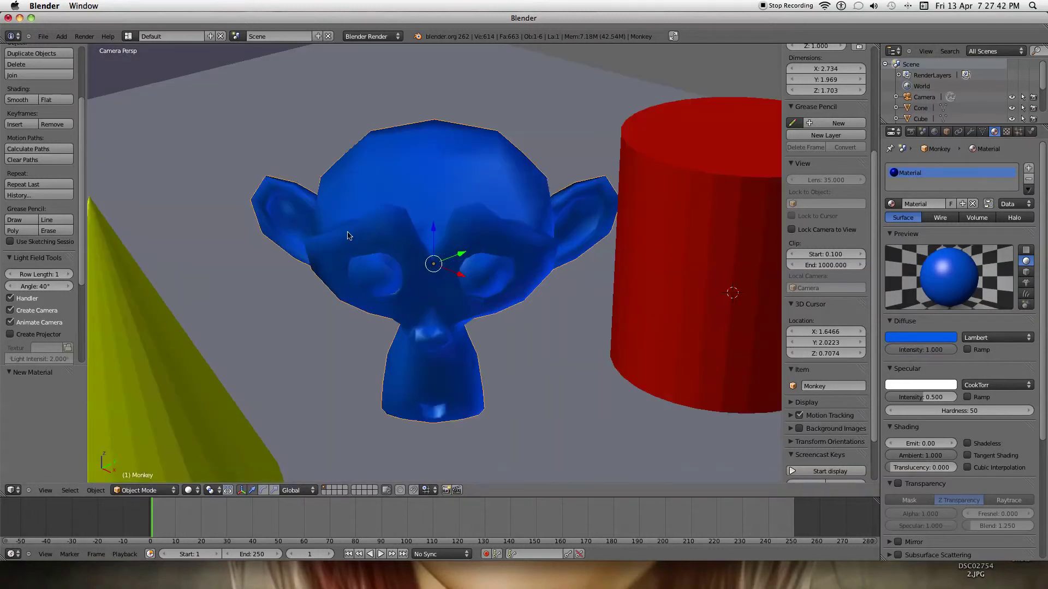
scroll(296, 272, "down", 6)
Render the scene and inspect the coloured objects up close in the rendered image
key("F12")
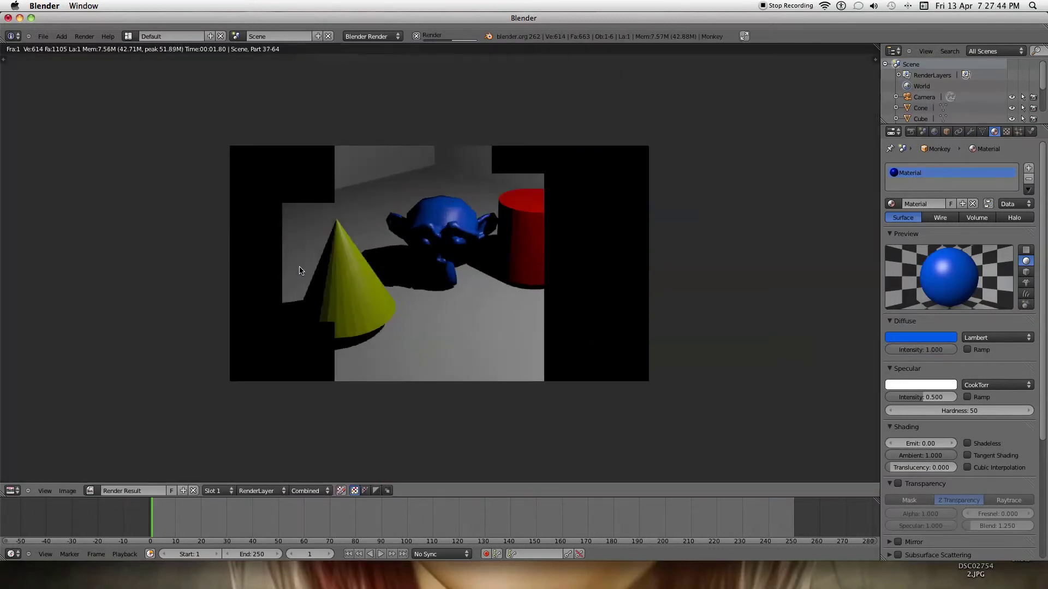
scroll(398, 271, "down", 4)
scroll(398, 272, "up", 2)
scroll(398, 272, "down", 5)
scroll(399, 271, "up", 9)
scroll(399, 272, "up", 5)
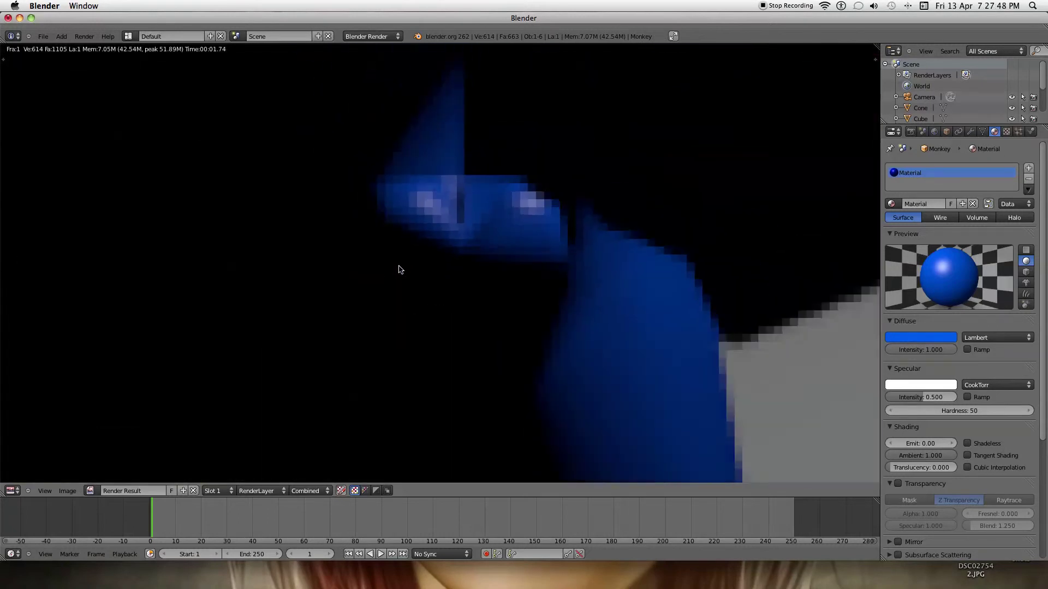
key("Escape")
Try a new bright green material on the room in a render, and remove that material slot again
right_click(314, 271)
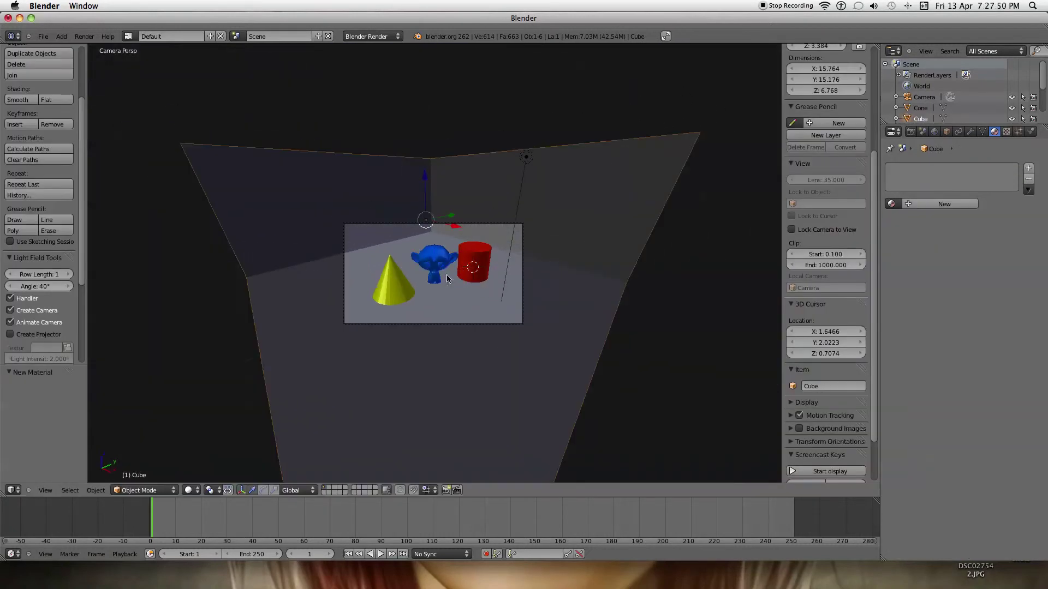
left_click(945, 205)
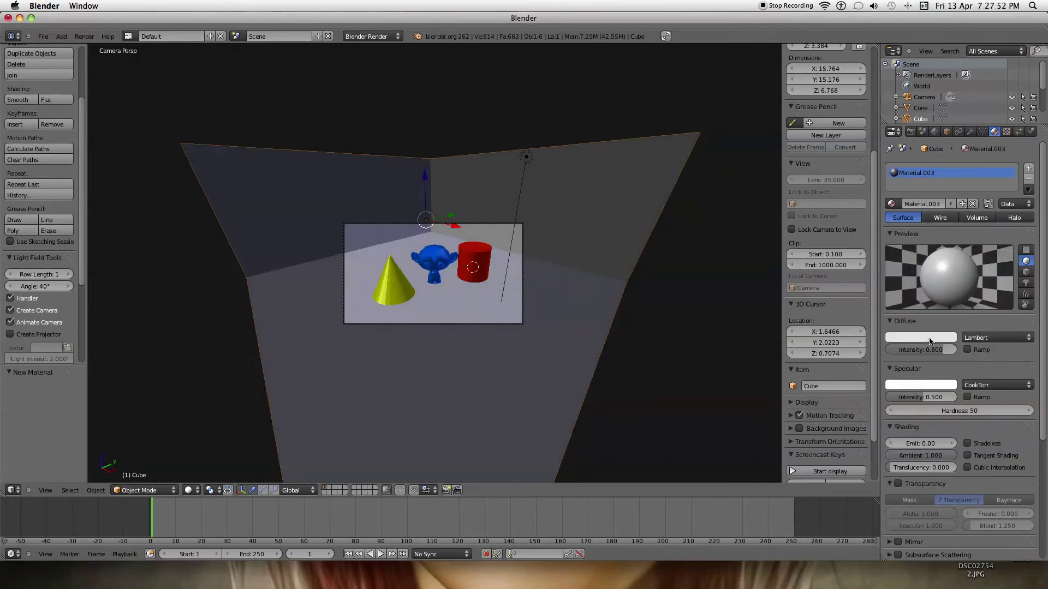
left_click(929, 338)
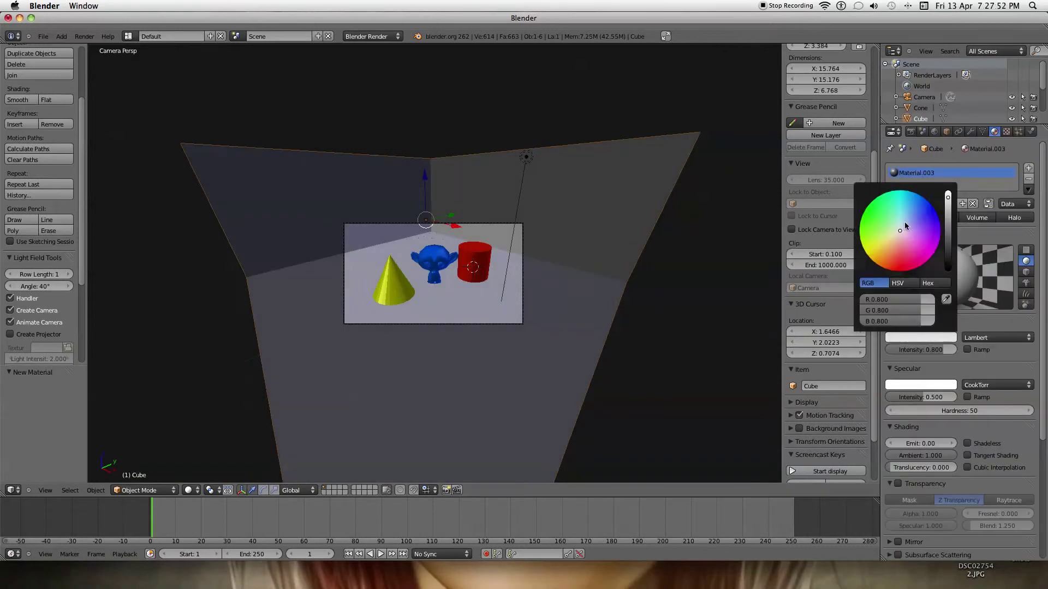
left_click(862, 209)
key("F12")
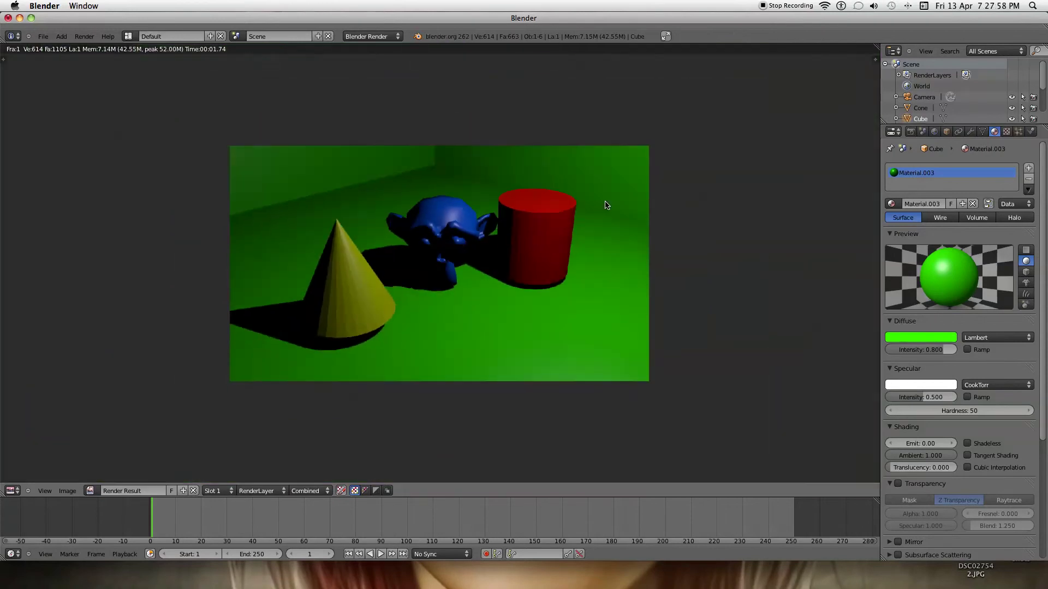
key("Escape")
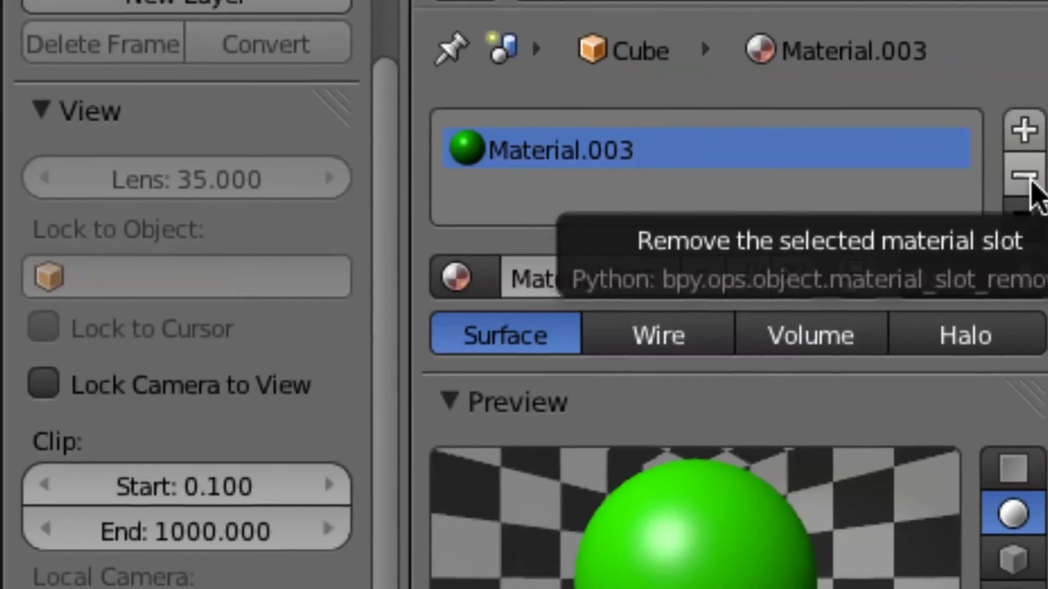
left_click(1029, 180)
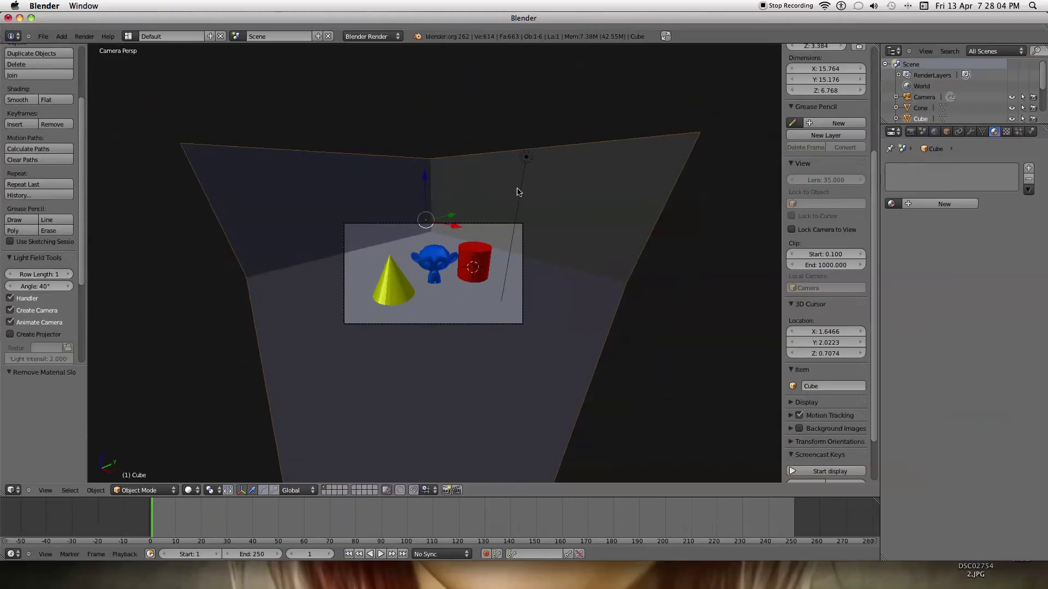
Render the scene with the room left without a material
scroll(513, 190, "up", 6)
scroll(513, 190, "down", 3)
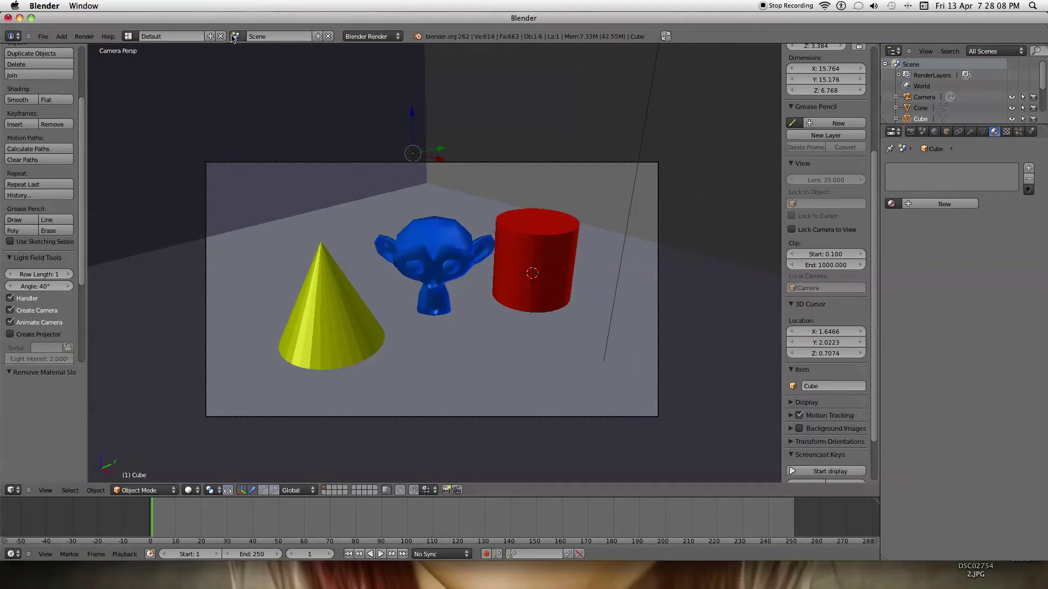
key("F12")
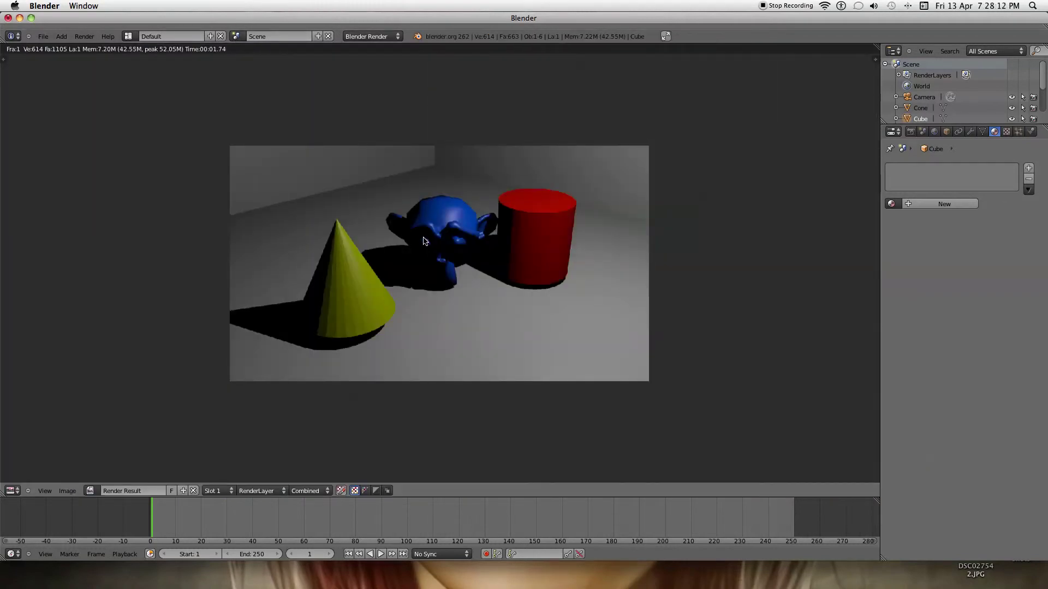
key("Escape")
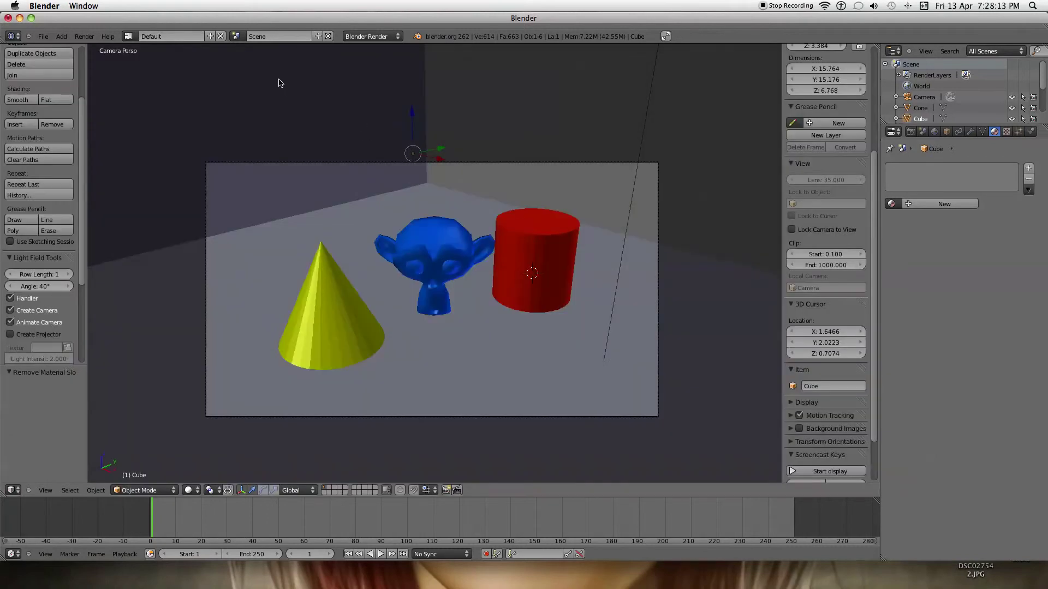
Add a new scene as a full copy of the current scene
left_click(238, 37)
left_click(318, 36)
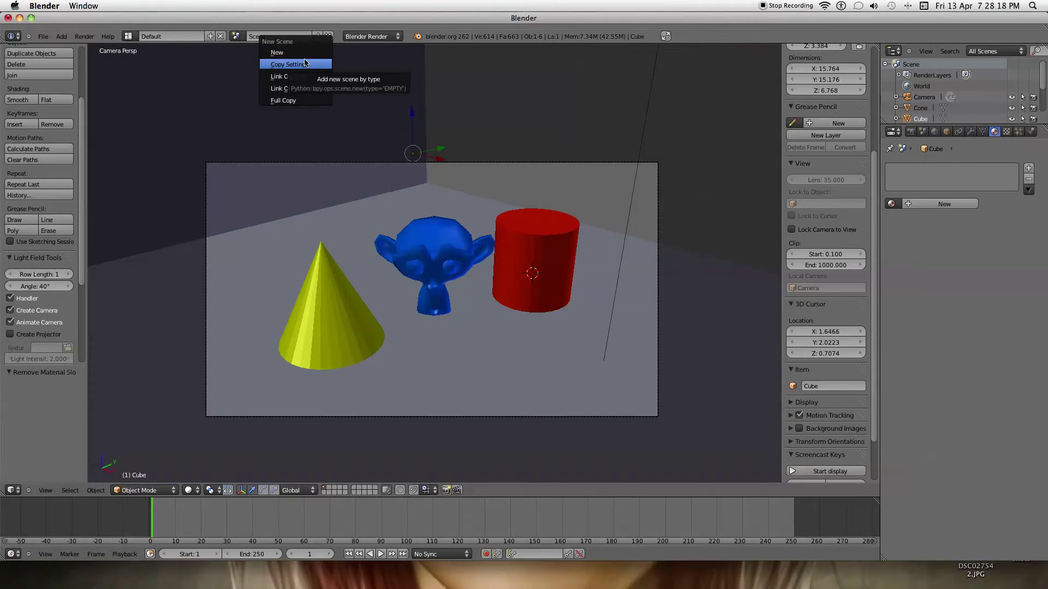
left_click(318, 36)
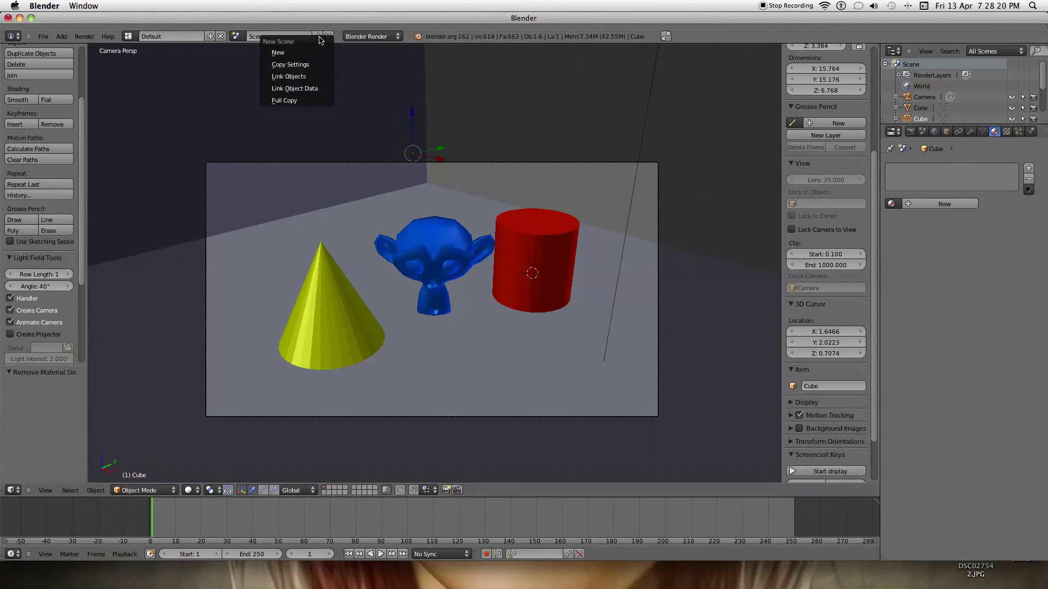
left_click(307, 101)
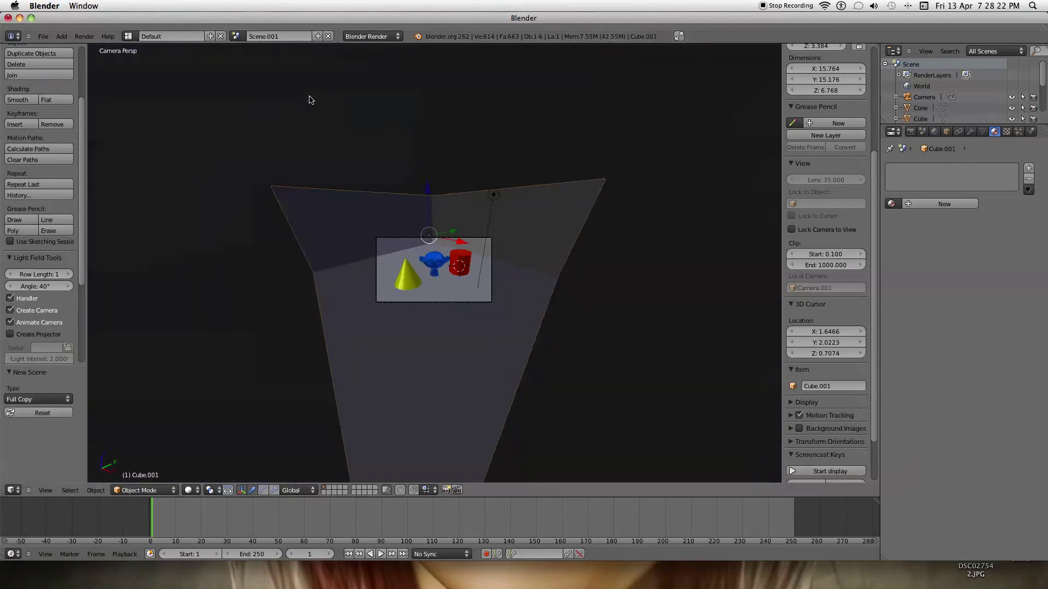
scroll(313, 99, "down", 3)
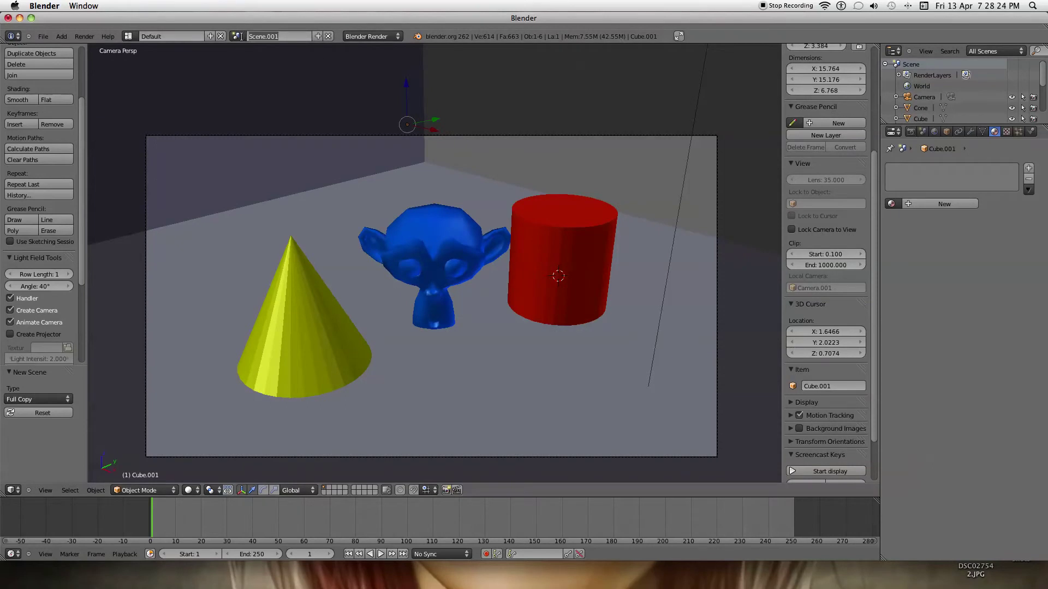
Delete the cylinder and the cone from the copied scene, keeping the monkey
right_click(437, 258)
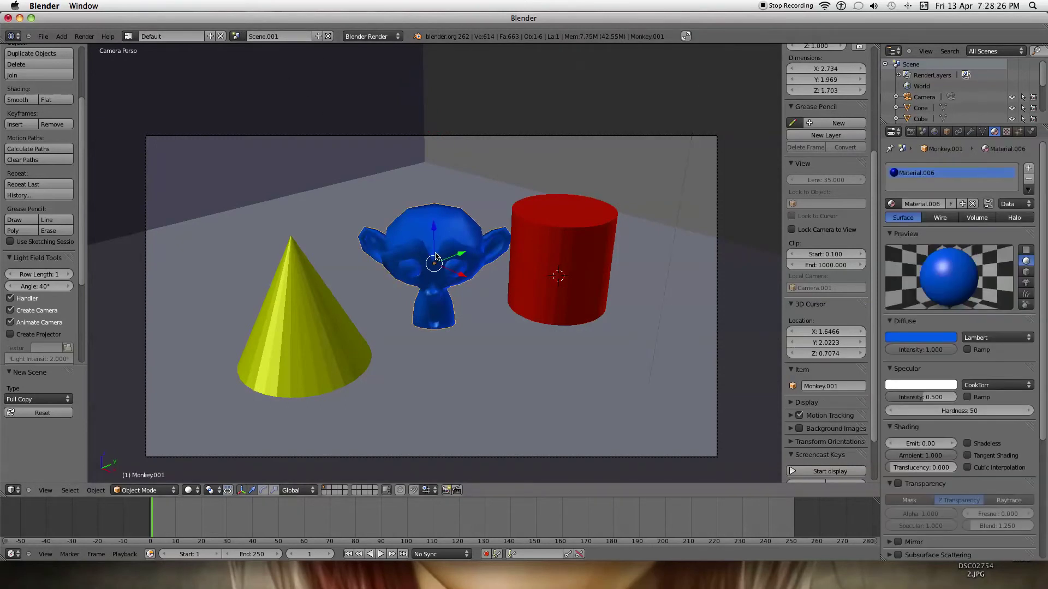
right_click(529, 276)
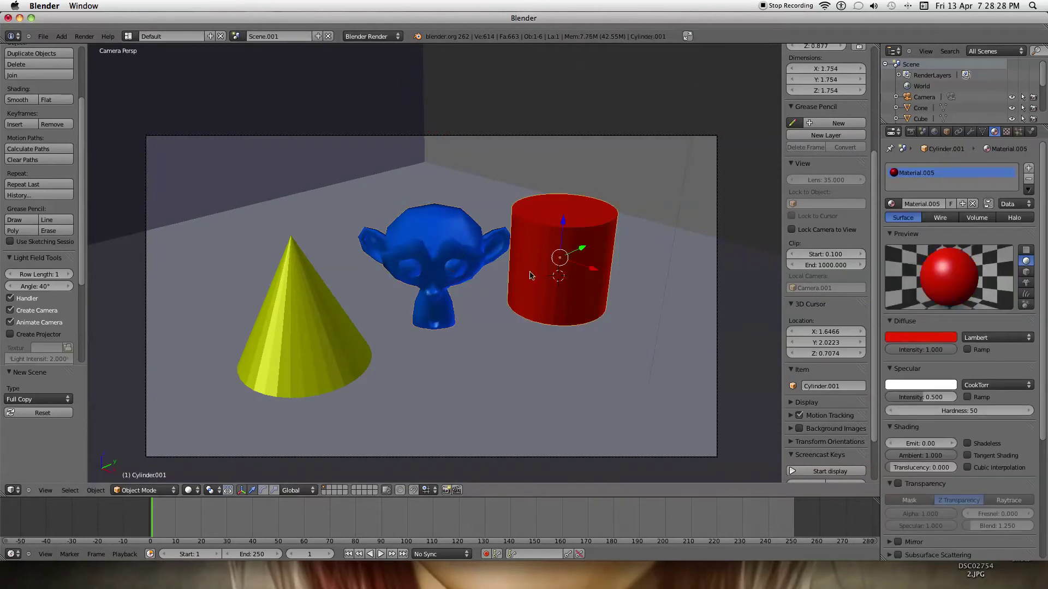
scroll(528, 276, "up", 2)
key("x")
left_click(521, 274)
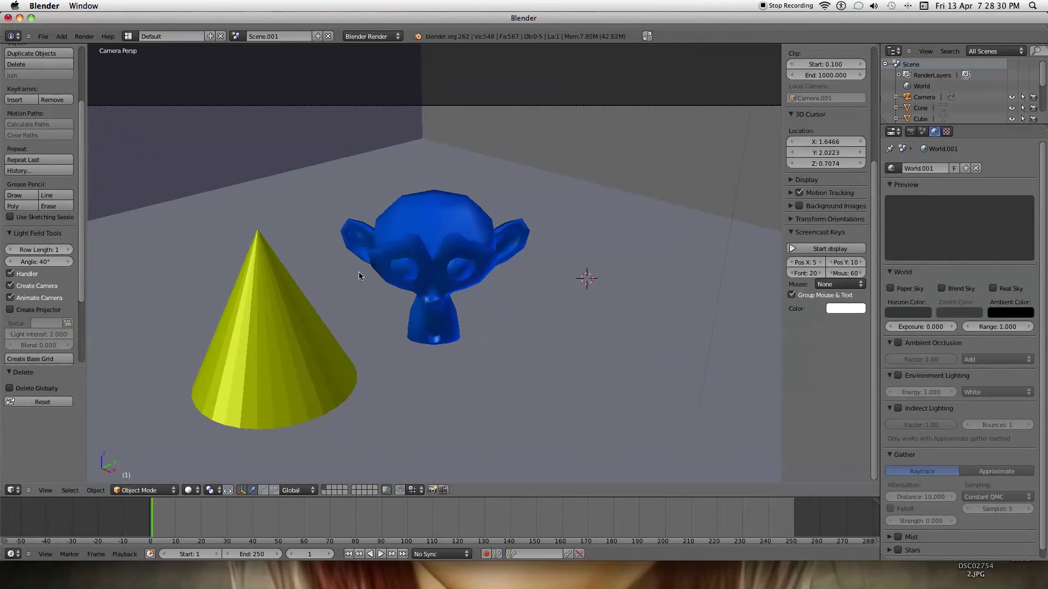
right_click(275, 286)
key("x")
left_click(250, 293)
Render the copied scene with only the monkey in the room
scroll(250, 295, "down", 6)
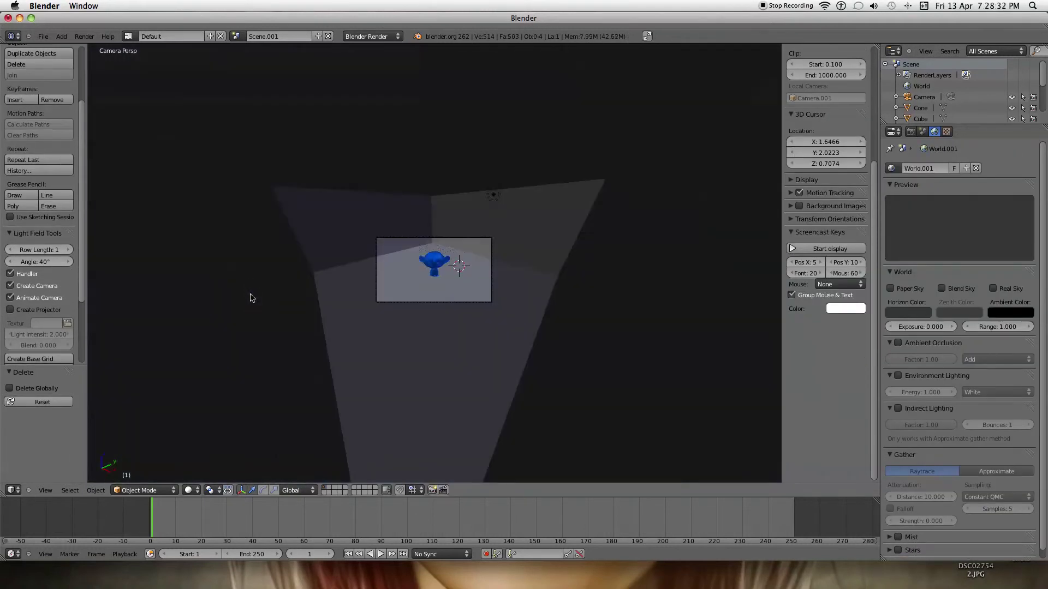
scroll(251, 296, "up", 4)
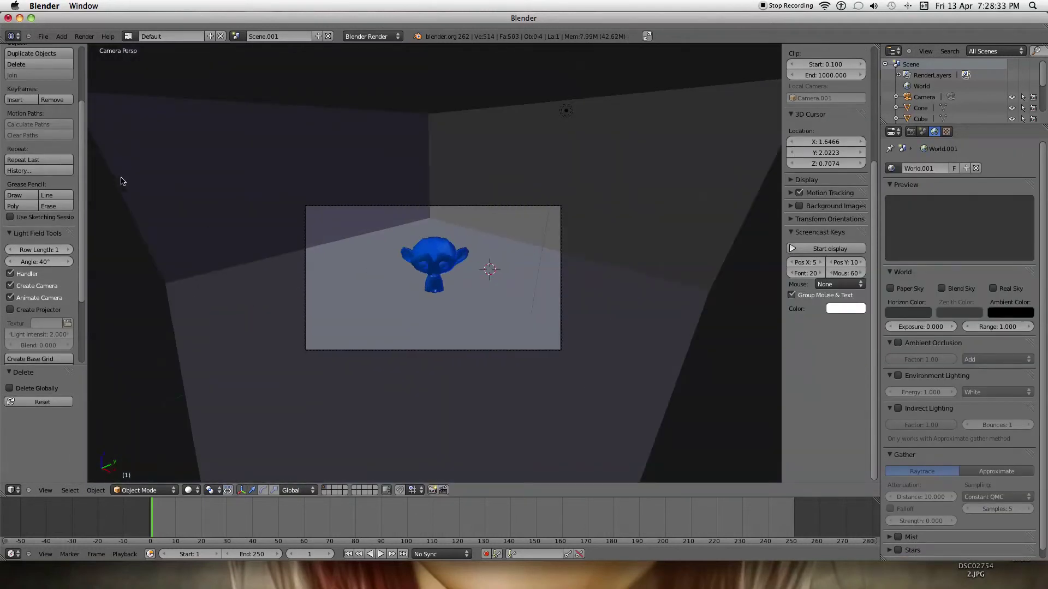
key("F12")
key("Escape")
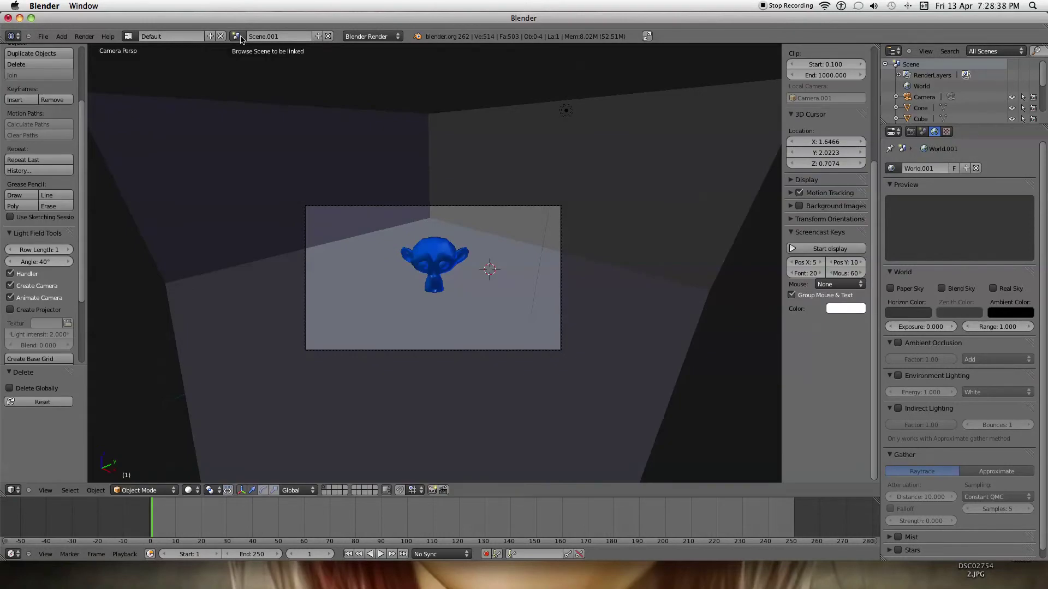
Switch to the original scene, Scene, and render it for comparison
left_click(241, 38)
left_click(254, 53)
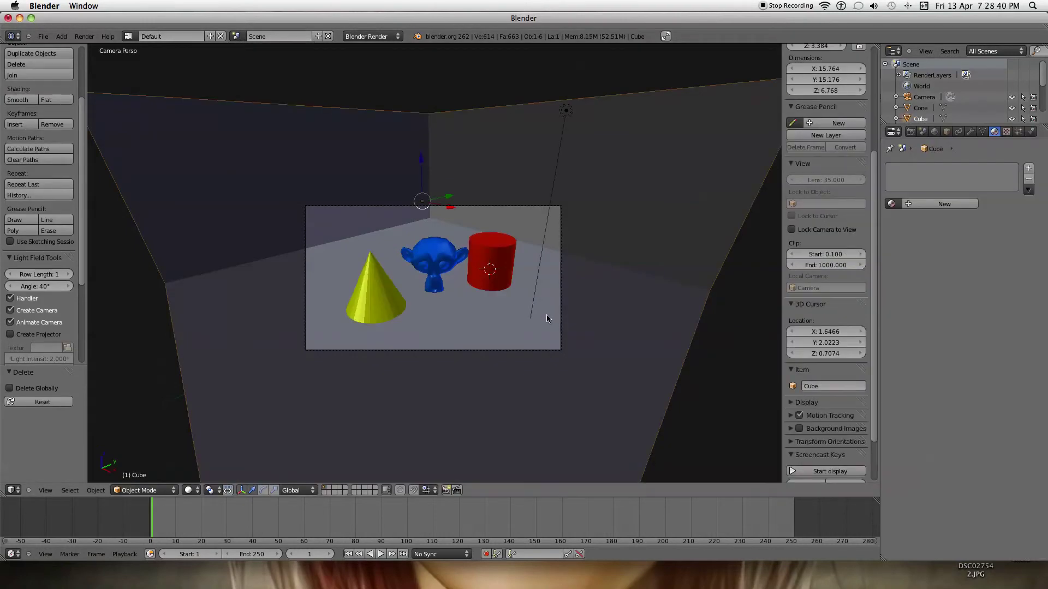
key("F12")
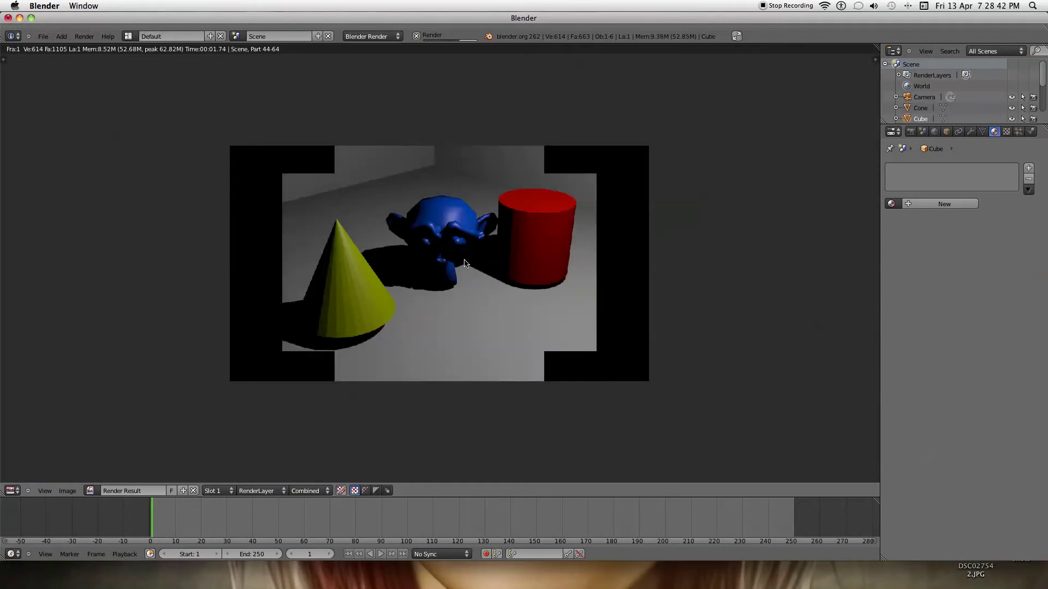
key("Escape")
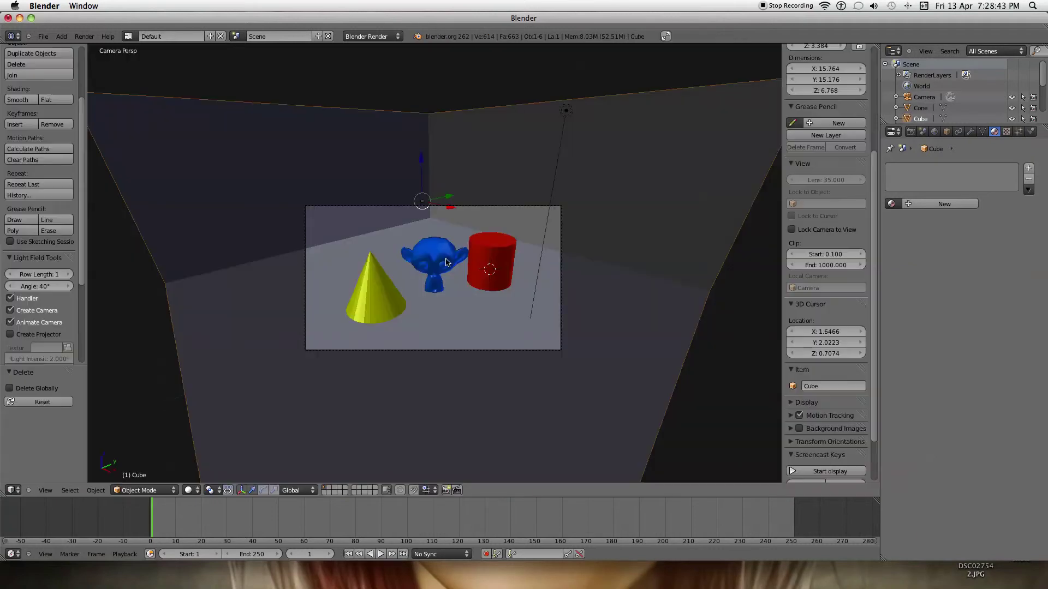
Switch back to Scene.001 and render the monkey scene again
left_click(235, 37)
left_click(251, 64)
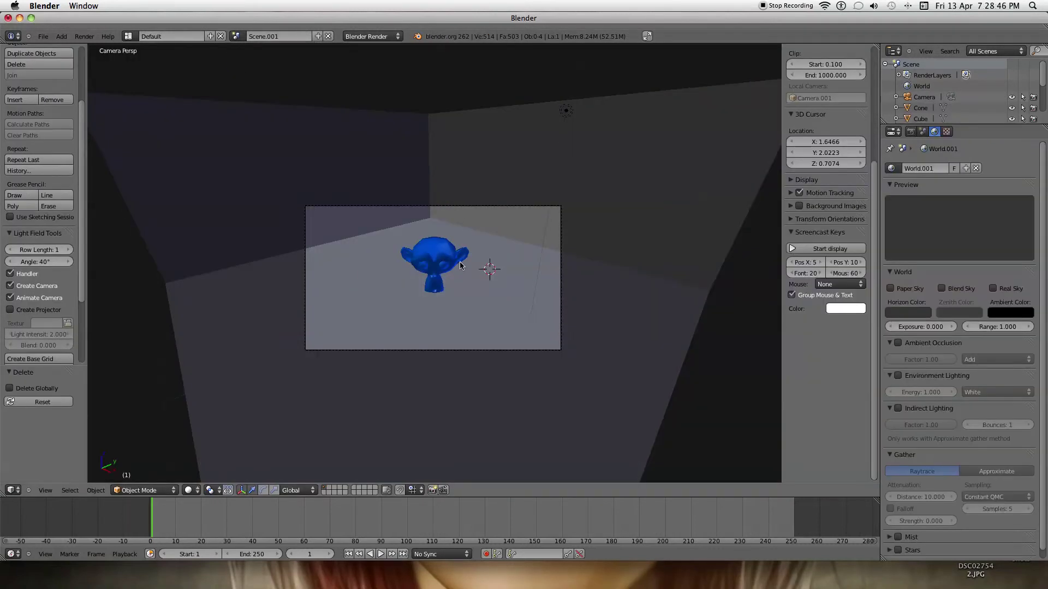
key("Home")
key("F12")
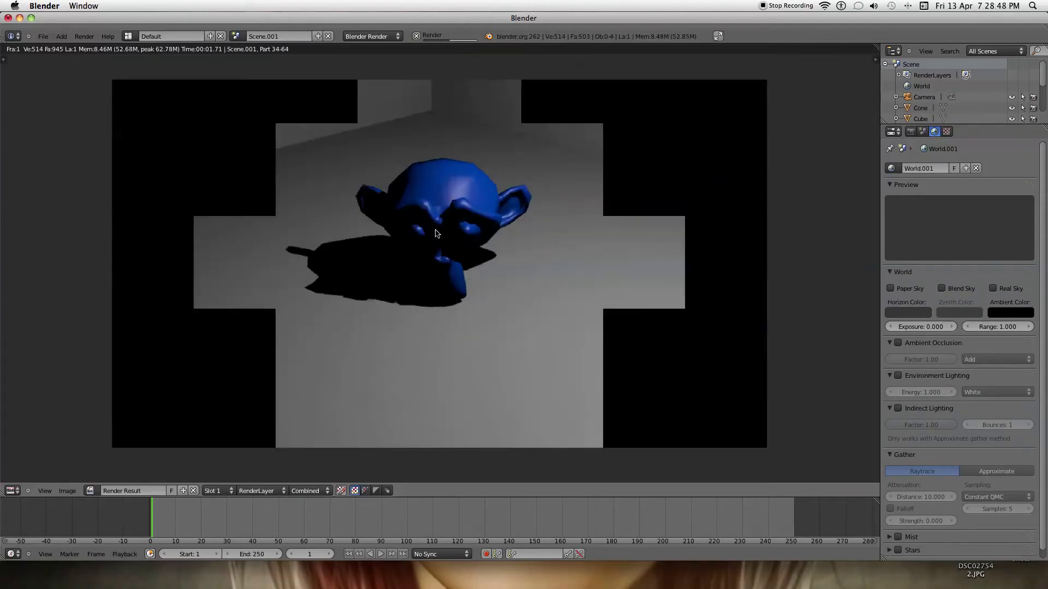
key("Escape")
Select the monkey in Scene.001 and set its material's diffuse colour to a dark brown
scroll(438, 234, "down", 5)
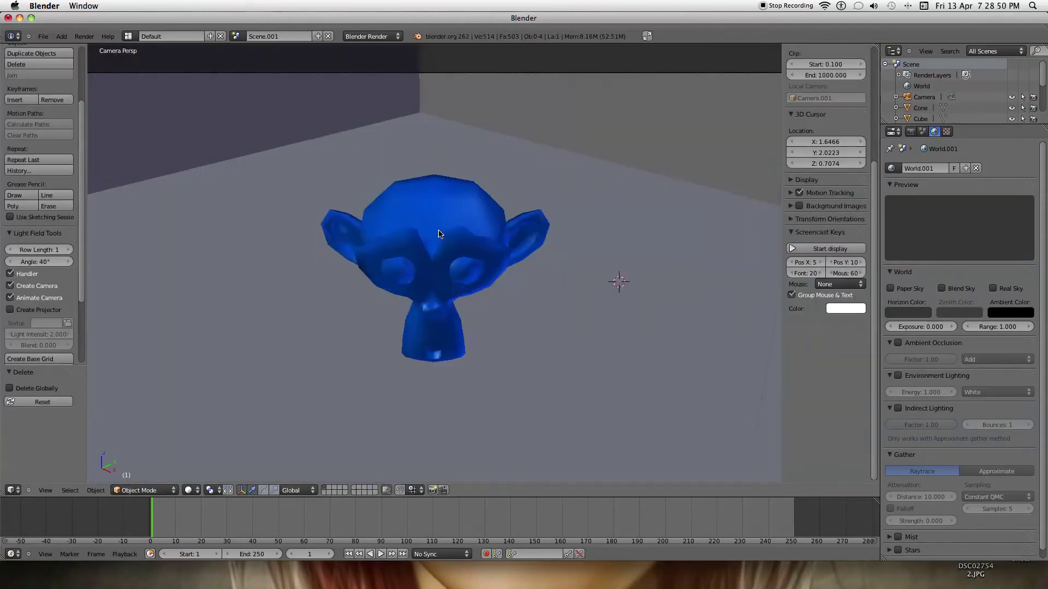
scroll(438, 234, "down", 2)
key("Home")
right_click(443, 257)
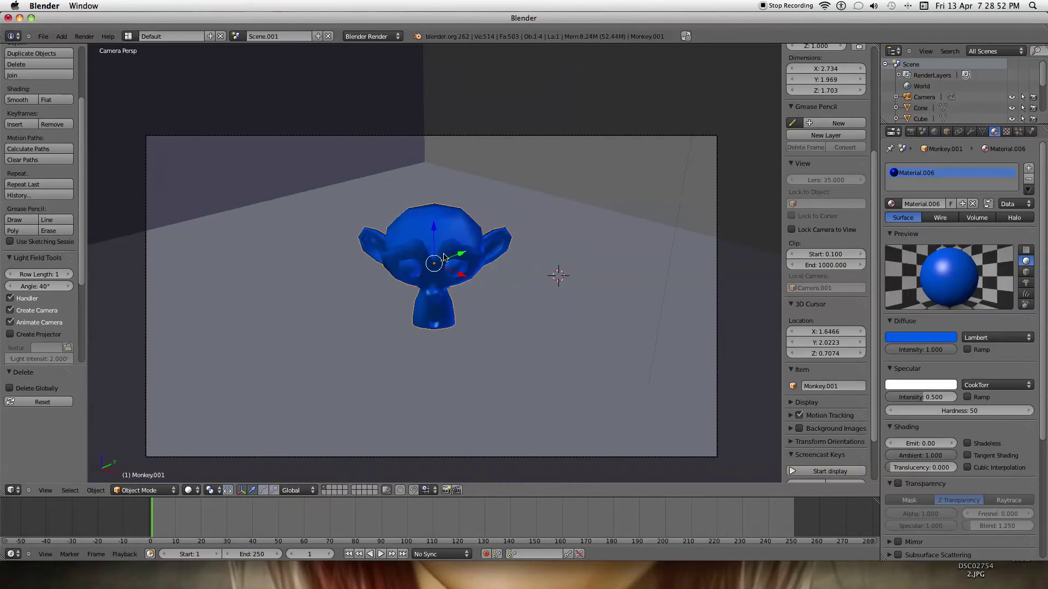
middle_click_drag(443, 267, 455, 274)
scroll(726, 241, "up", 1)
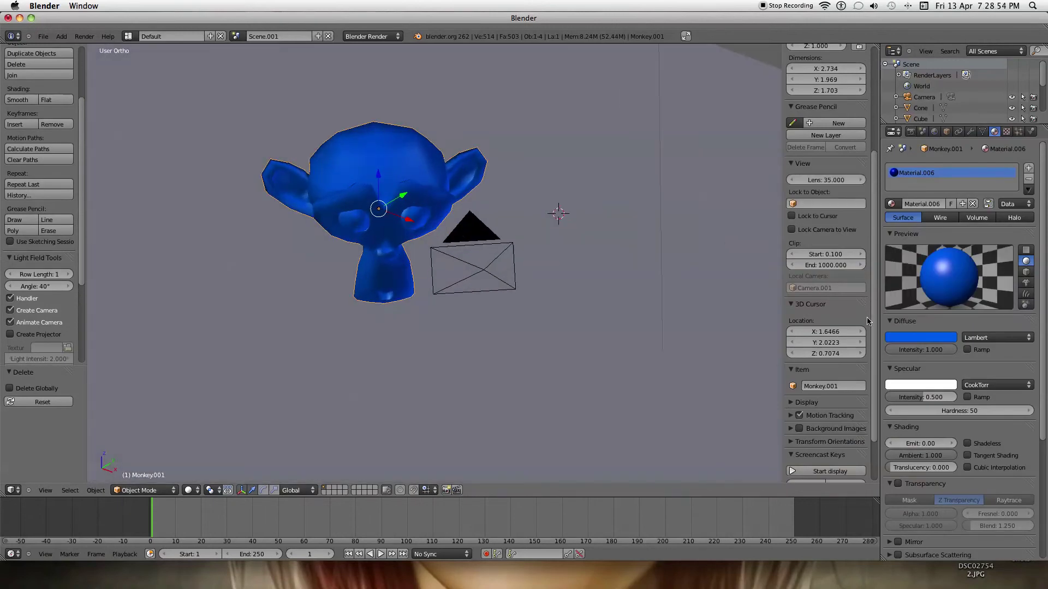
left_click(920, 336)
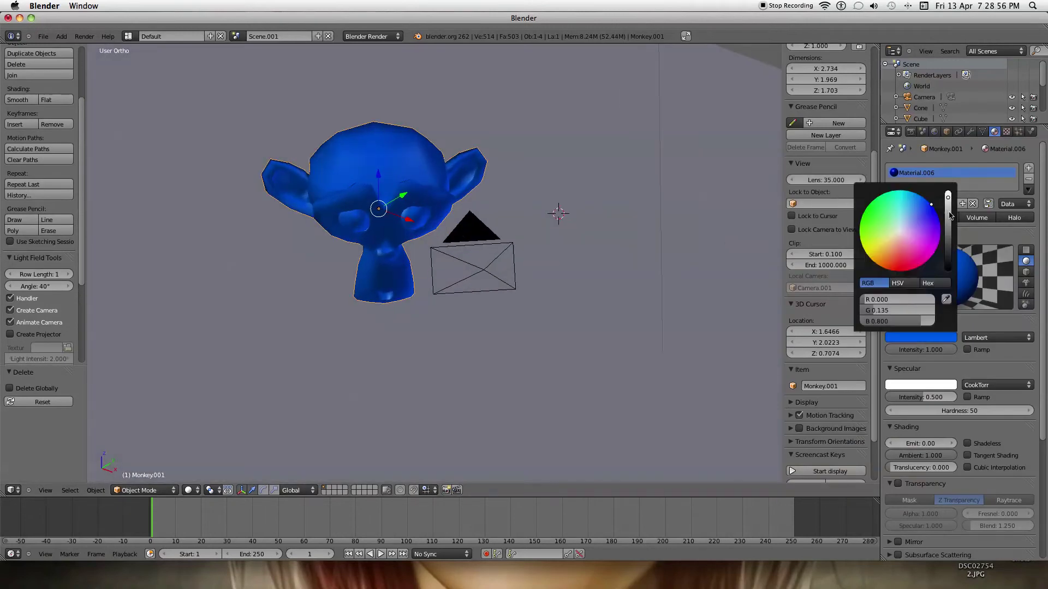
left_click(949, 249)
left_click(885, 259)
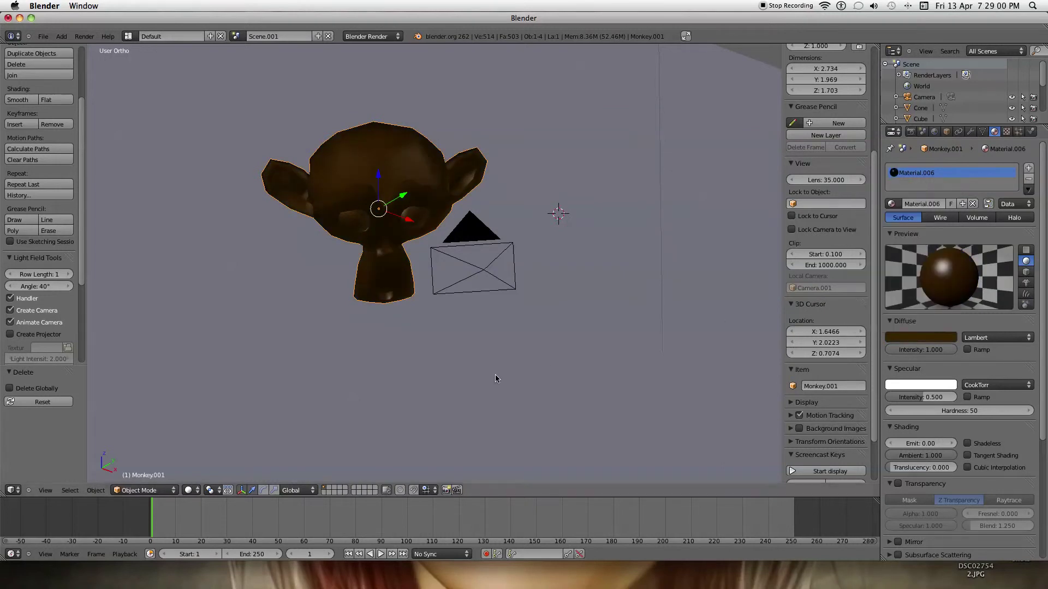
Switch to the original scene, Scene, and render it
middle_click_drag(375, 276, 491, 278)
scroll(490, 278, "down", 7)
scroll(490, 277, "down", 3)
scroll(490, 277, "up", 9)
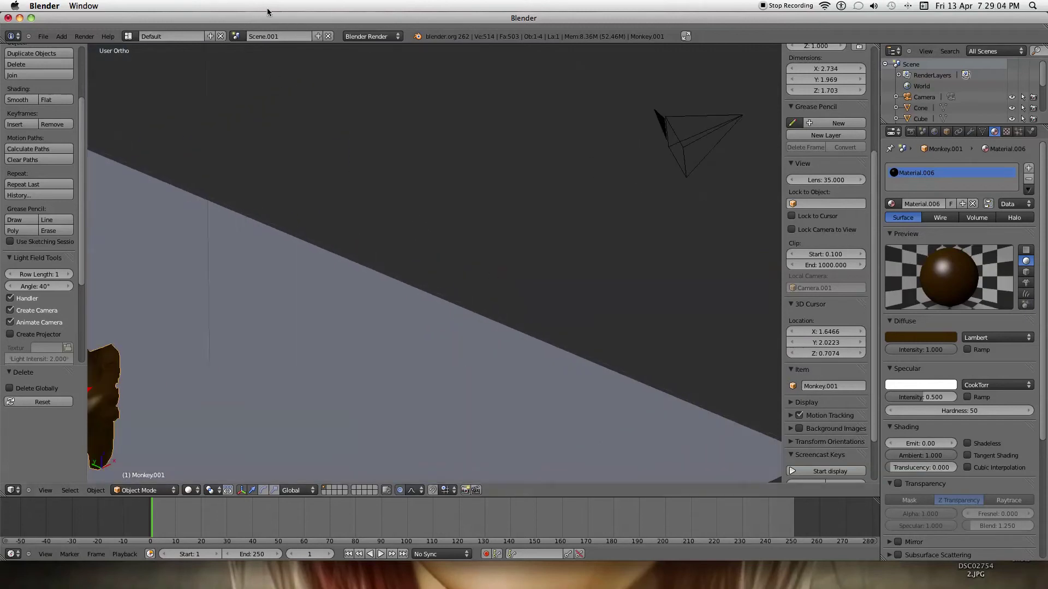
left_click(236, 36)
left_click(244, 52)
scroll(358, 190, "down", 9)
scroll(358, 190, "up", 2)
key("F12")
scroll(359, 186, "up", 5)
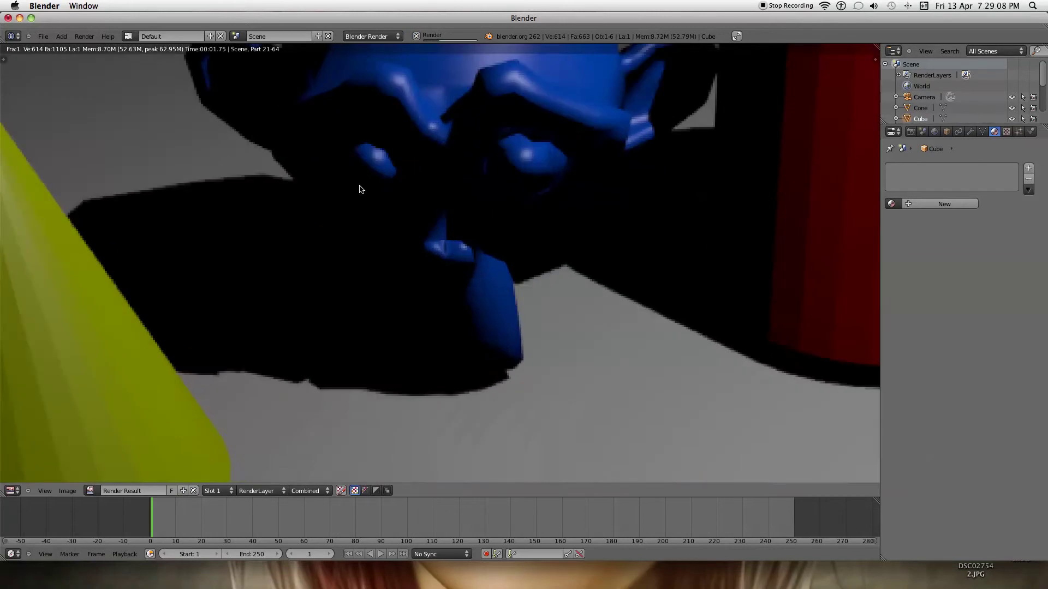
scroll(359, 189, "down", 5)
key("Escape")
Select the blue monkey through the camera view and render the scene again
scroll(361, 188, "up", 6)
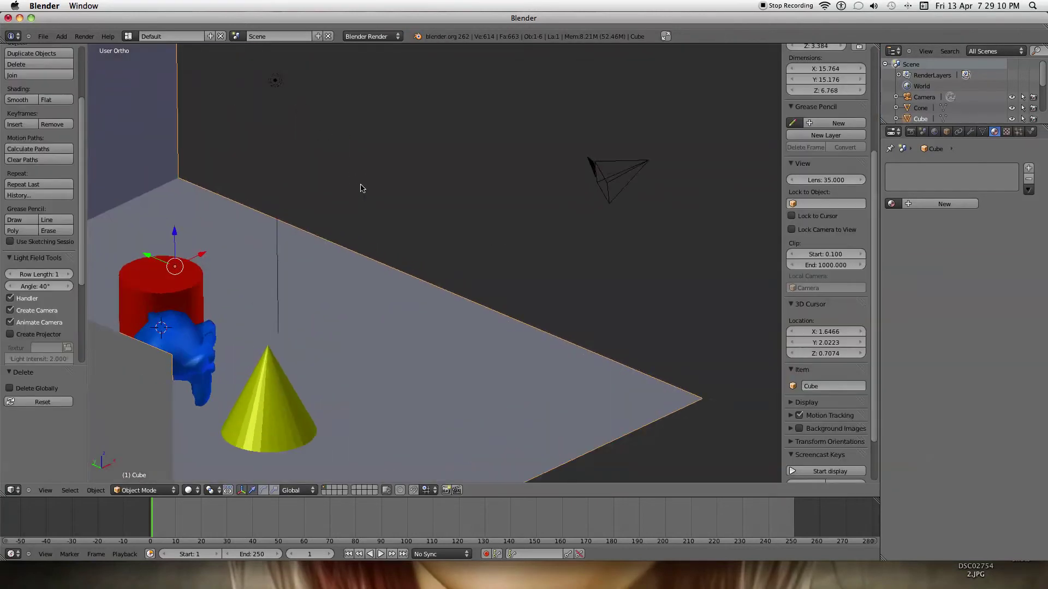
key("KP_5")
key("KP_0")
scroll(339, 196, "up", 6)
right_click(371, 210)
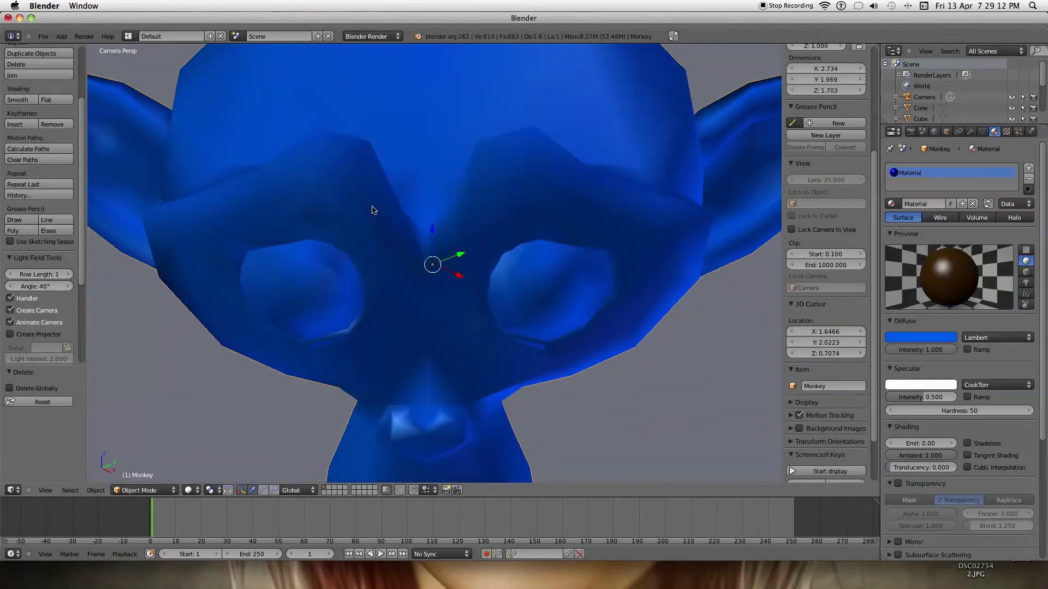
key("F12")
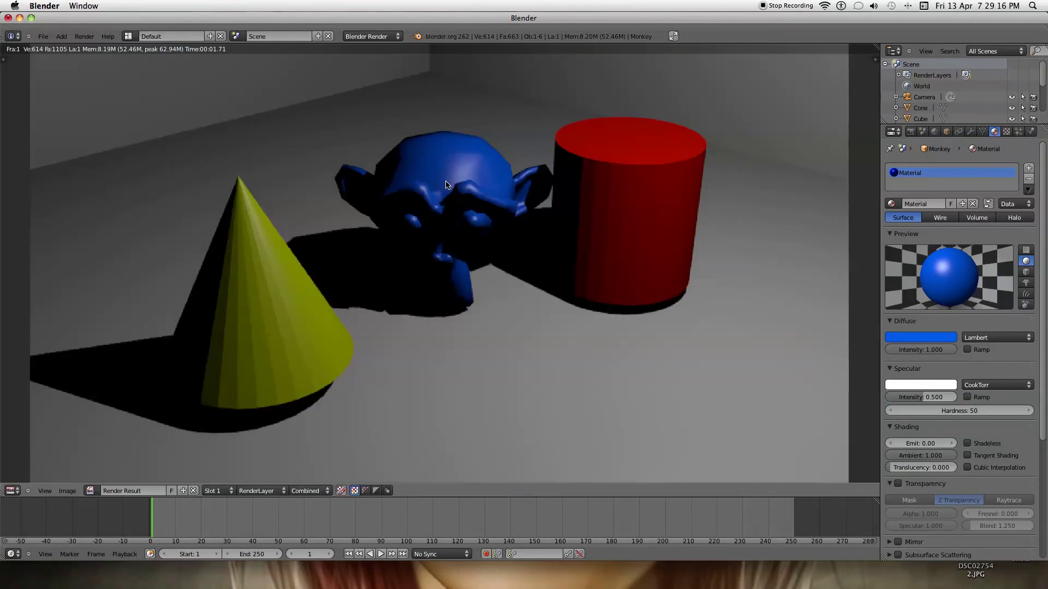
key("Escape")
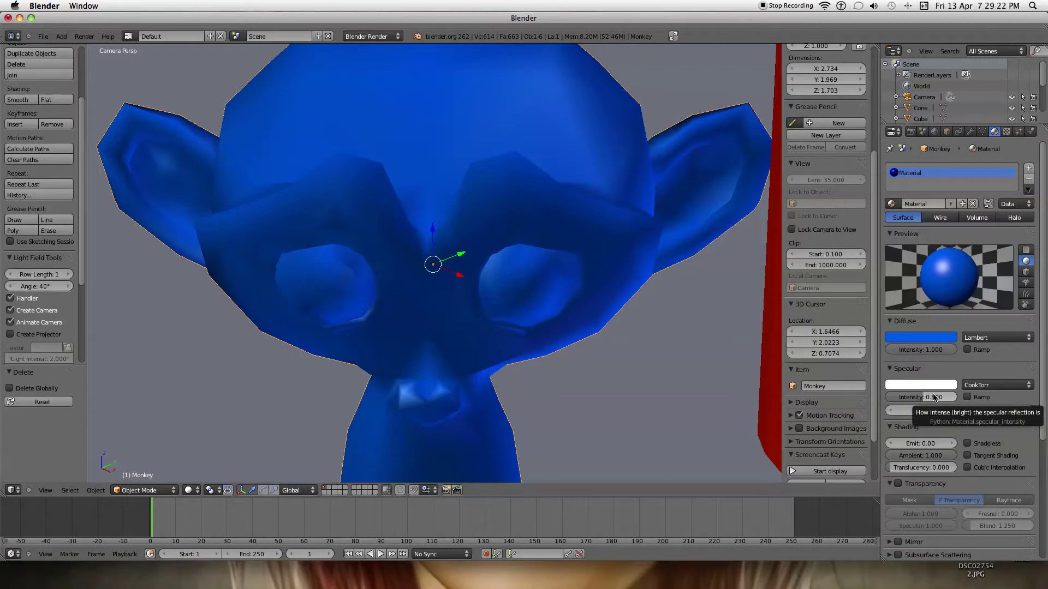
Set the blue monkey material's specular intensity to 0 and render the scene to compare the highlights
left_click_drag(933, 399, 739, 404)
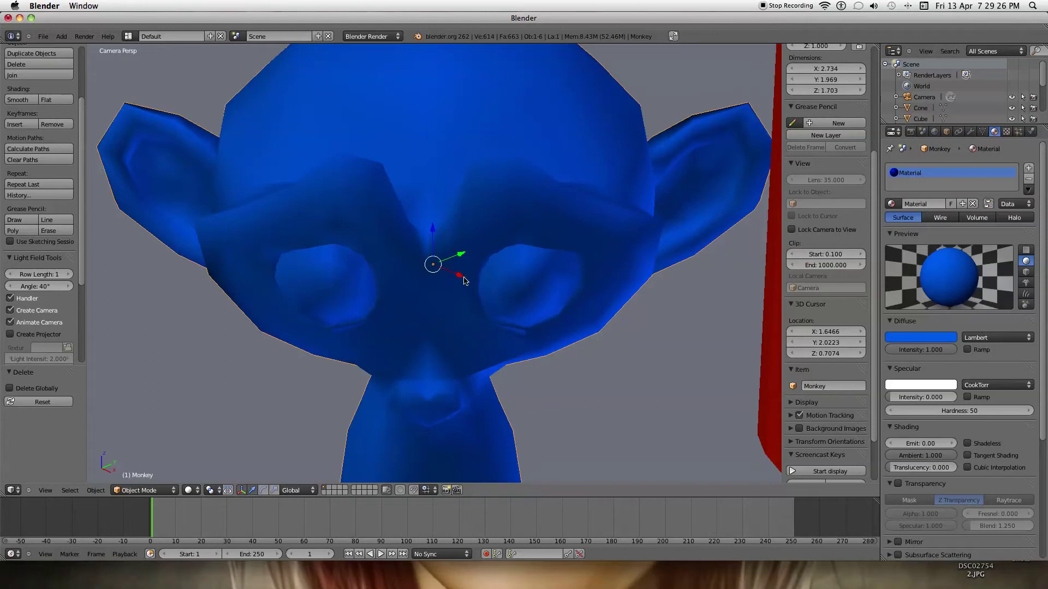
key("F12")
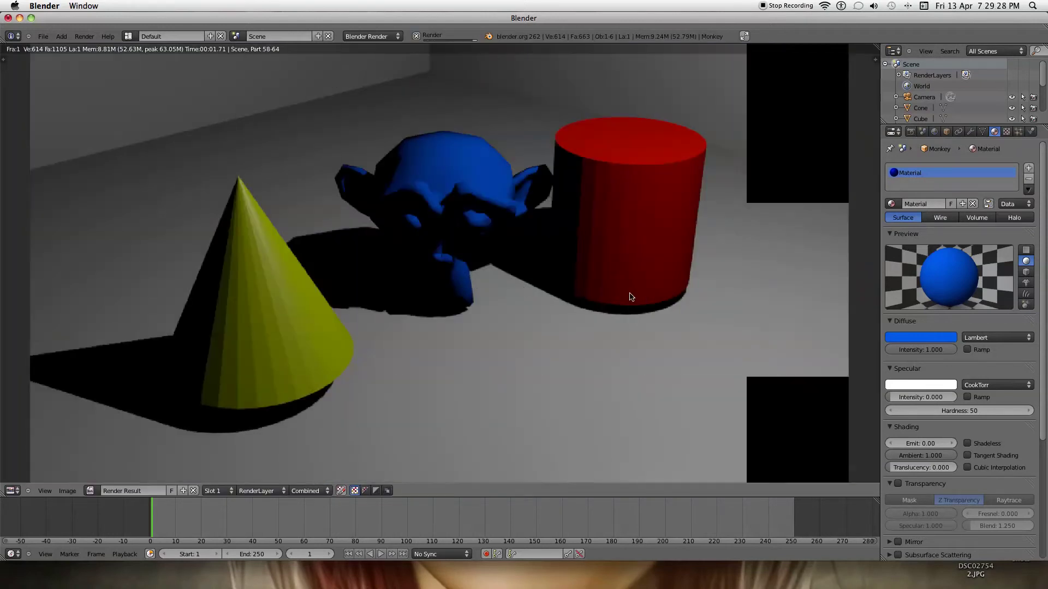
key("Escape")
left_click_drag(887, 398, 963, 397)
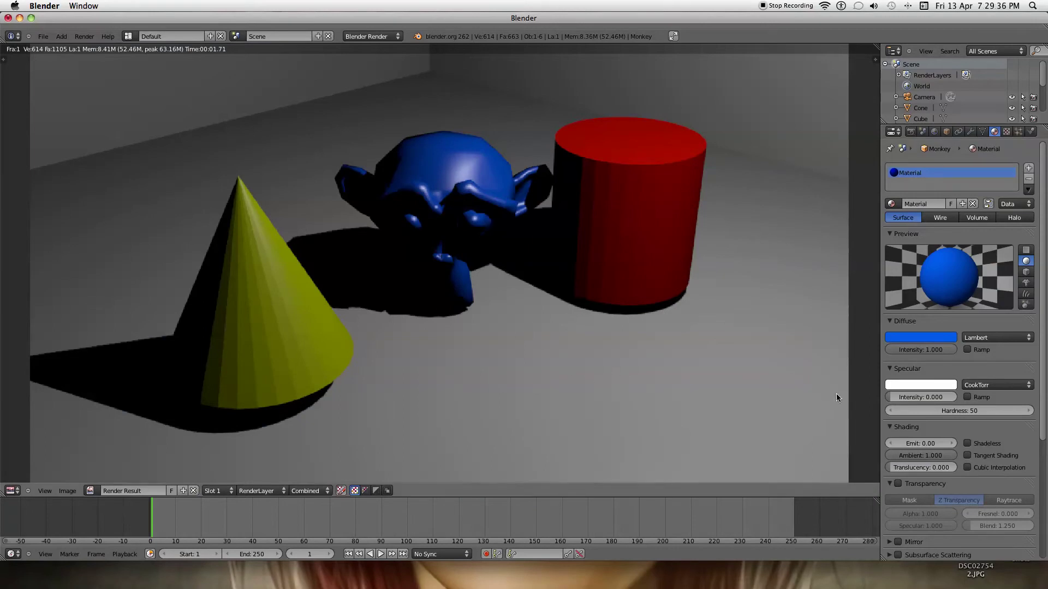
key("F12")
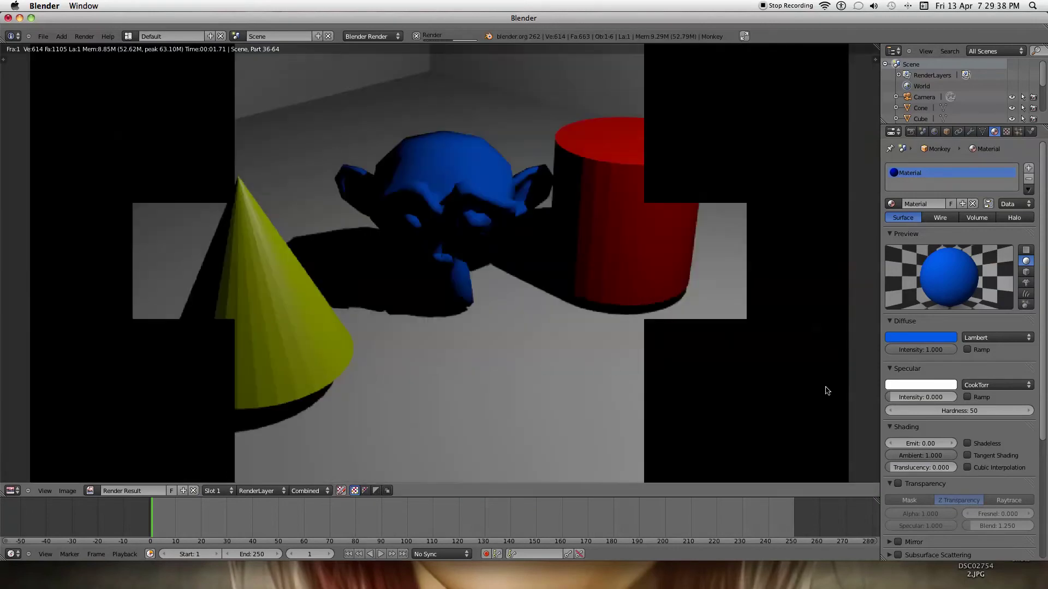
Raise the blue monkey material's specular intensity to 0.141, rendering the scene to check the highlights
left_click_drag(899, 395, 901, 395)
key("F12")
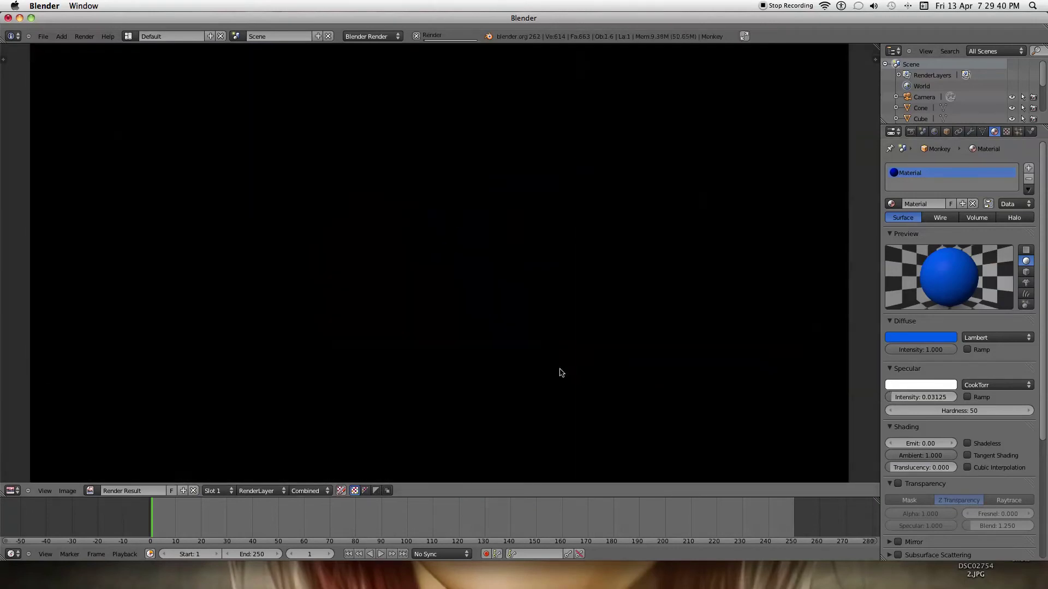
left_click_drag(902, 399, 909, 398)
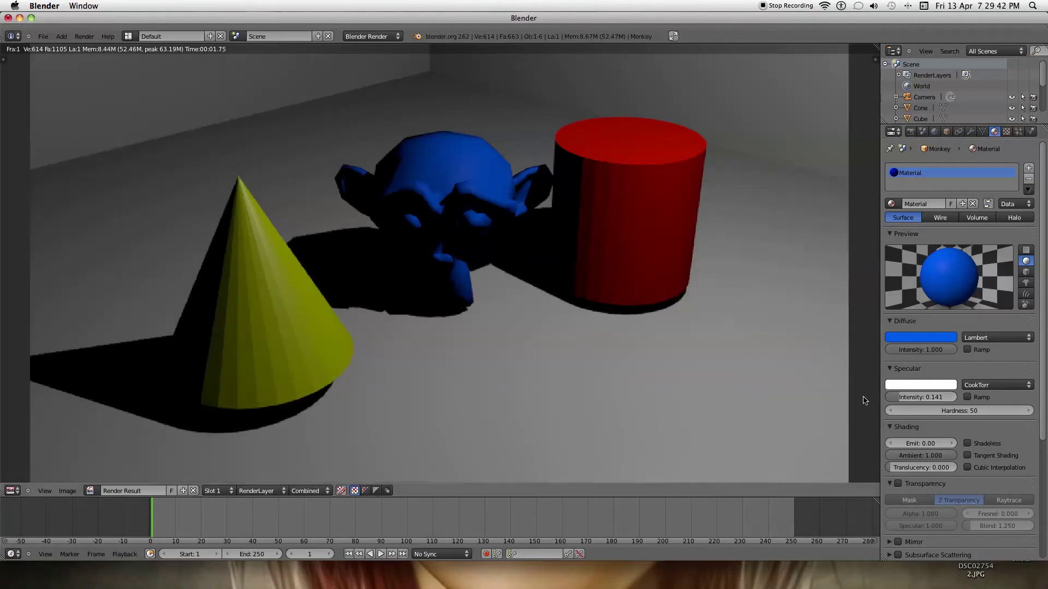
key("F12")
scroll(621, 350, "down", 8)
scroll(623, 351, "up", 8)
scroll(622, 352, "up", 4)
key("Escape")
scroll(622, 351, "up", 3)
scroll(623, 351, "down", 15)
scroll(622, 351, "up", 10)
scroll(623, 354, "up", 5)
scroll(623, 355, "down", 8)
scroll(623, 355, "up", 10)
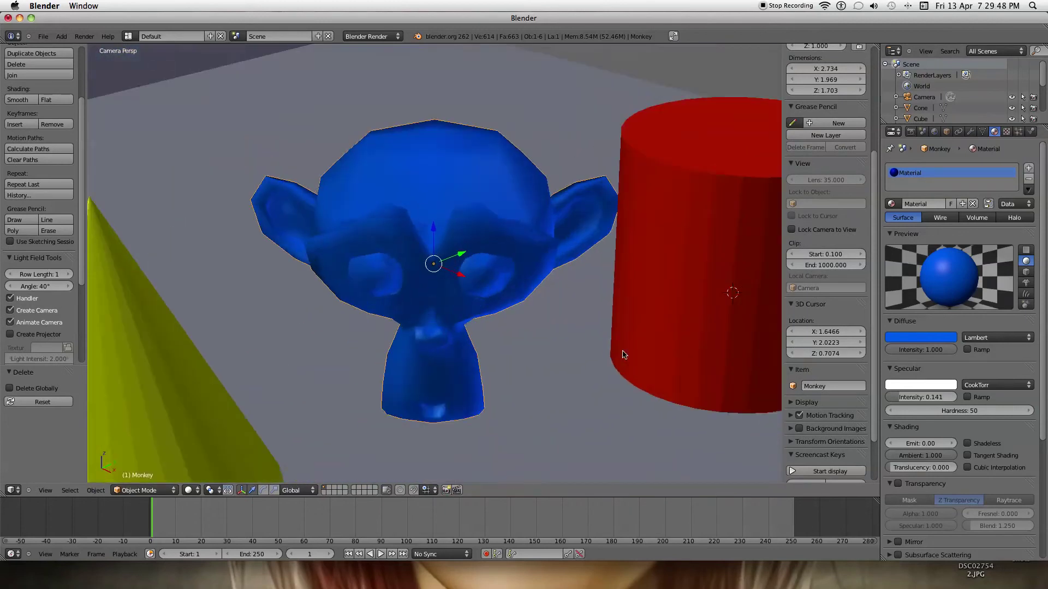
scroll(624, 355, "down", 10)
scroll(623, 352, "up", 5)
scroll(623, 352, "down", 5)
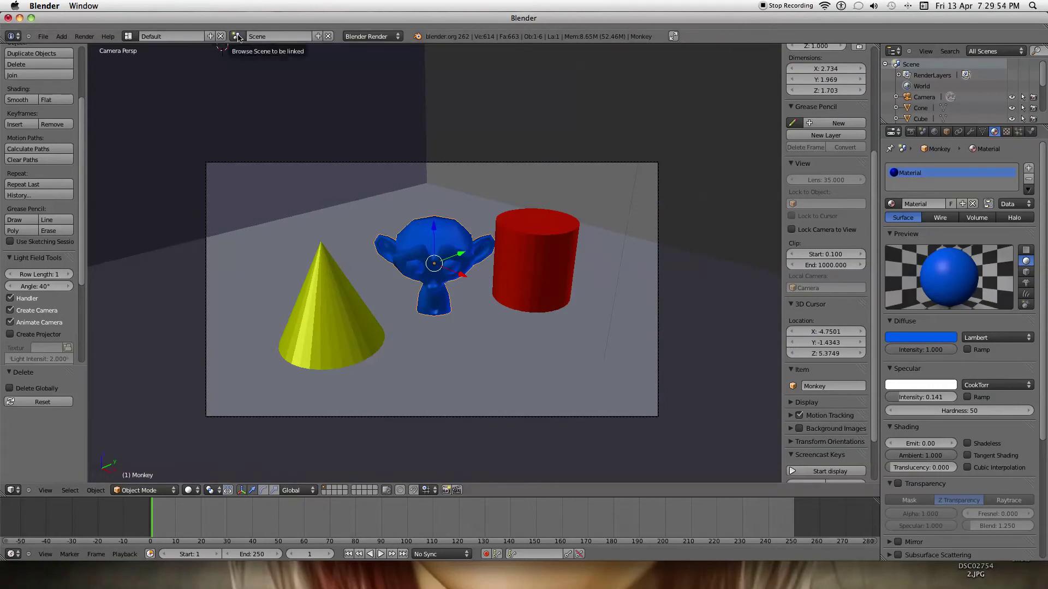
Switch to Scene.001 and set the brown monkey material's specular intensity to 0.09375
left_click(237, 37)
left_click(244, 64)
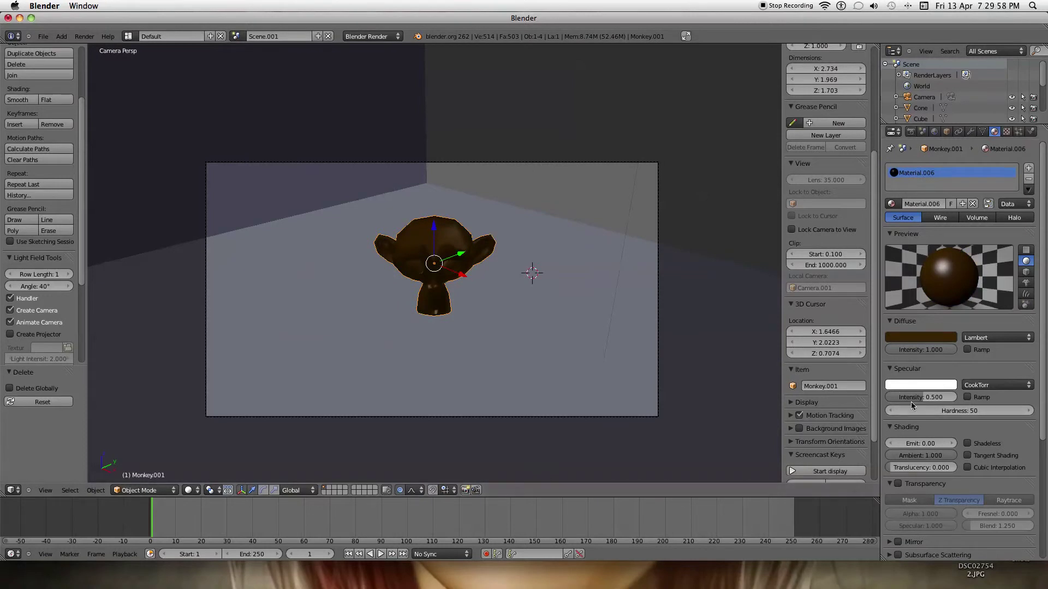
left_click_drag(895, 400, 889, 399)
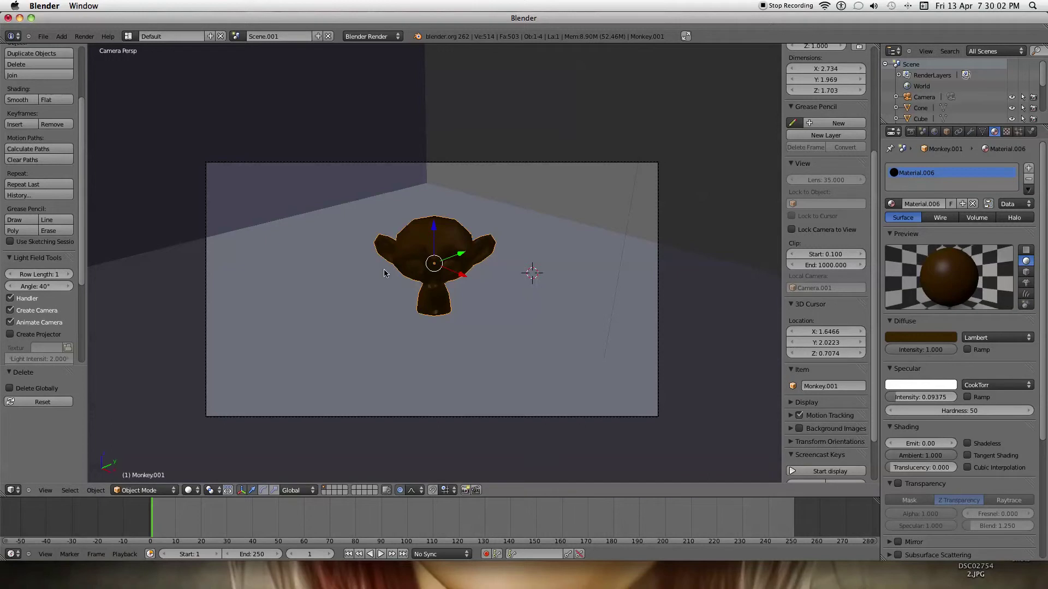
Place the 3D cursor just below the monkey, add a UV sphere there and scale it up to about 1.42
left_click(432, 269)
left_click_drag(437, 269, 438, 288)
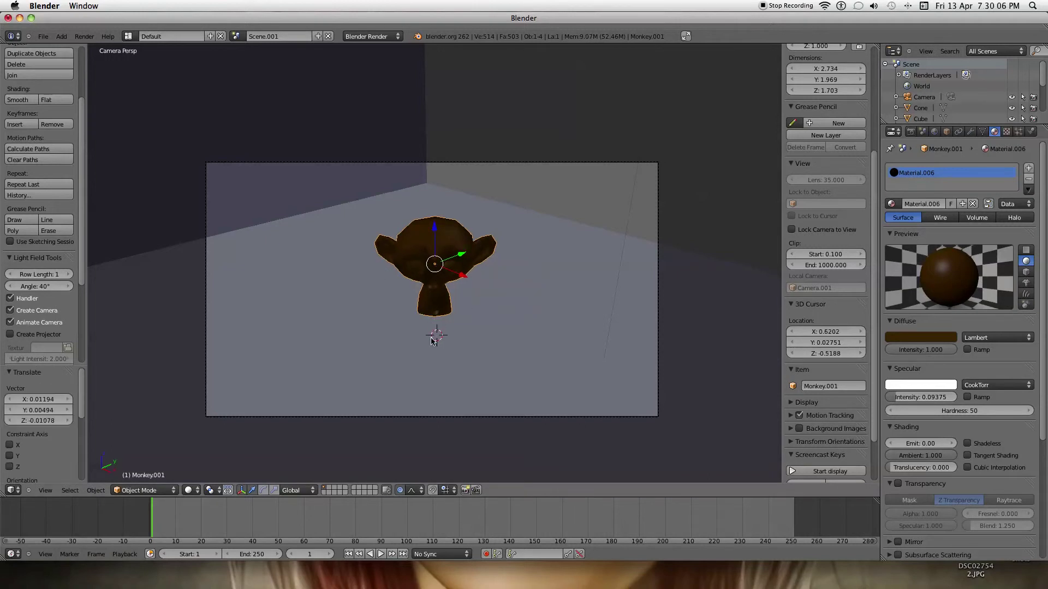
key("o")
key("shift+a")
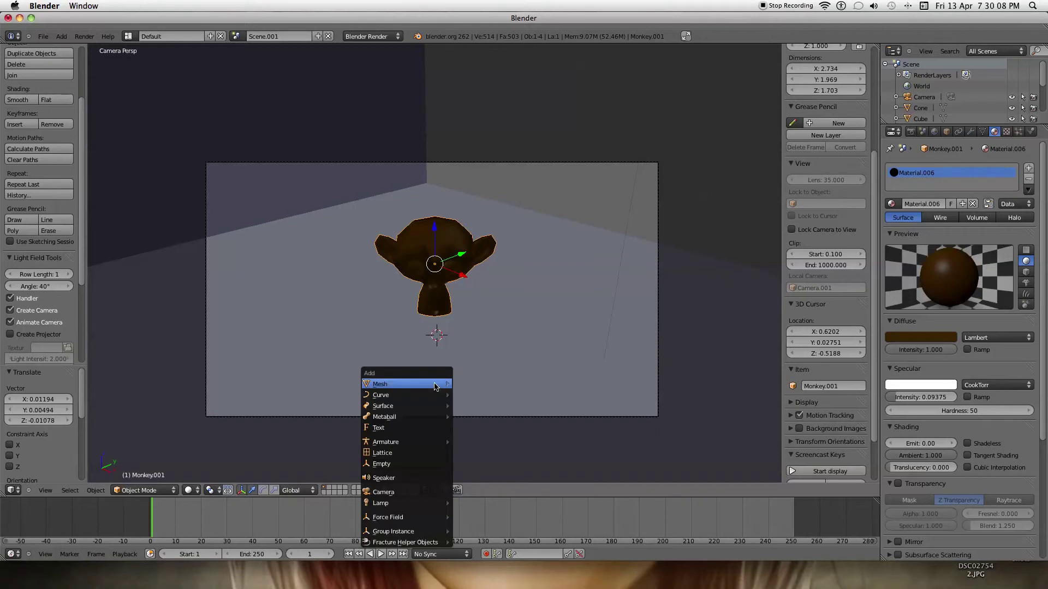
mouse_move(436, 385)
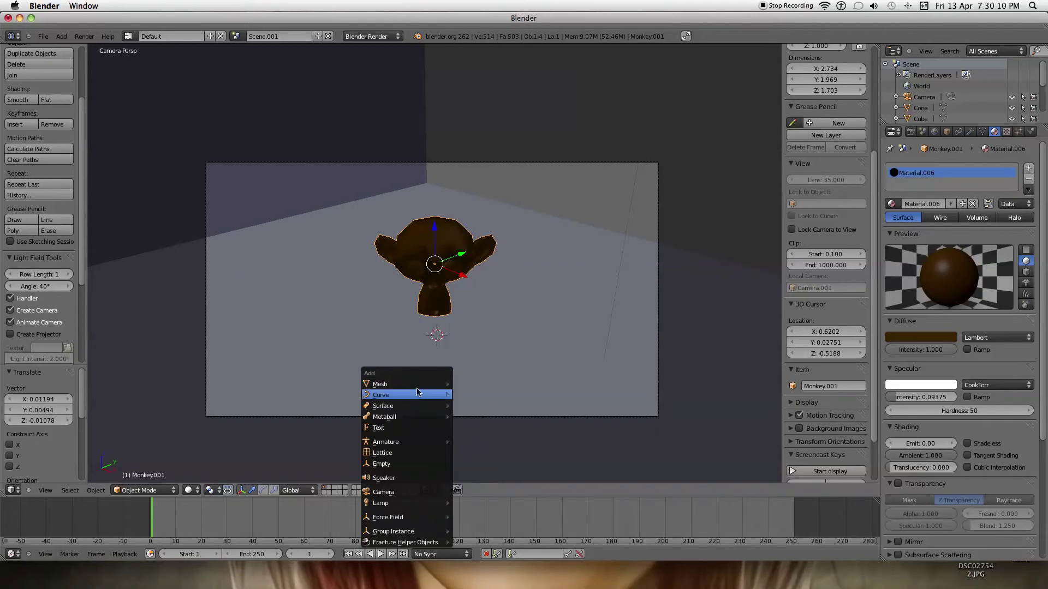
left_click(474, 415)
key("s")
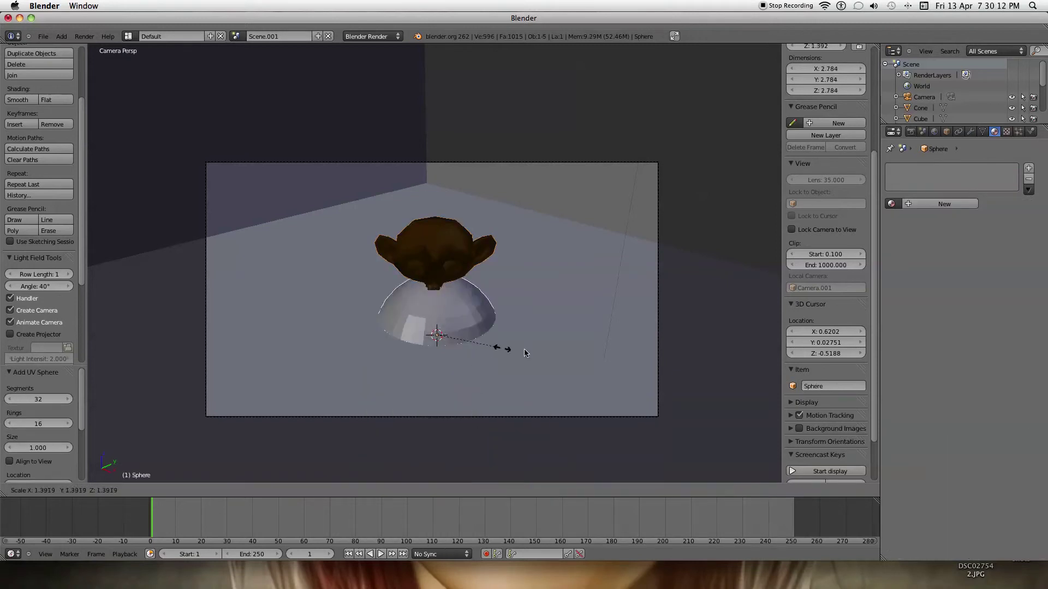
left_click(589, 358)
key("s")
left_click(433, 272)
Raise the sphere vertically and move it about -2.081 along the Y axis, away from the monkey
key("g")
key("z")
left_click(433, 231)
middle_click_drag(455, 264, 588, 273)
key("g")
key("y")
left_click(486, 265)
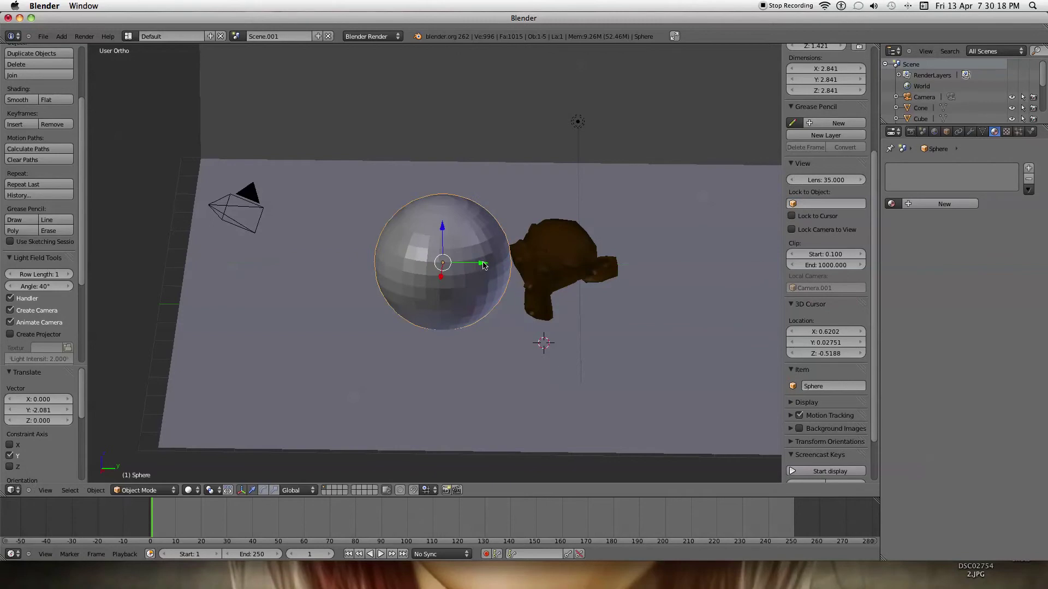
Reposition the sphere between the camera and the monkey, adjusting it along the X and Y axes
key("KP_0")
key("g")
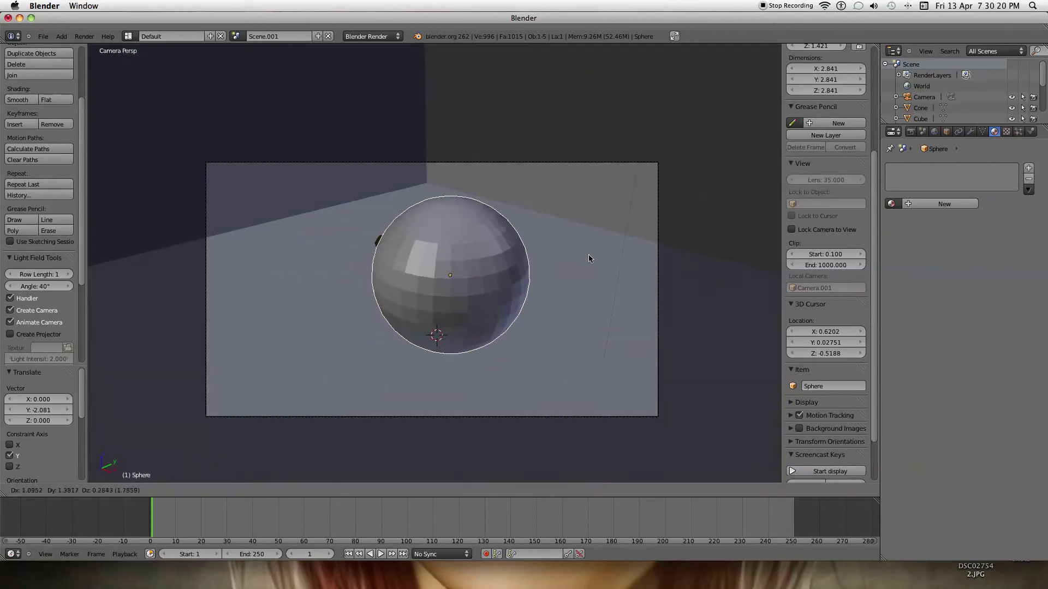
left_click(568, 257)
middle_click_drag(568, 257, 461, 297)
key("g")
key("x")
left_click_drag(457, 298, 452, 302)
left_click_drag(508, 318, 493, 313)
middle_click_drag(494, 314, 622, 313)
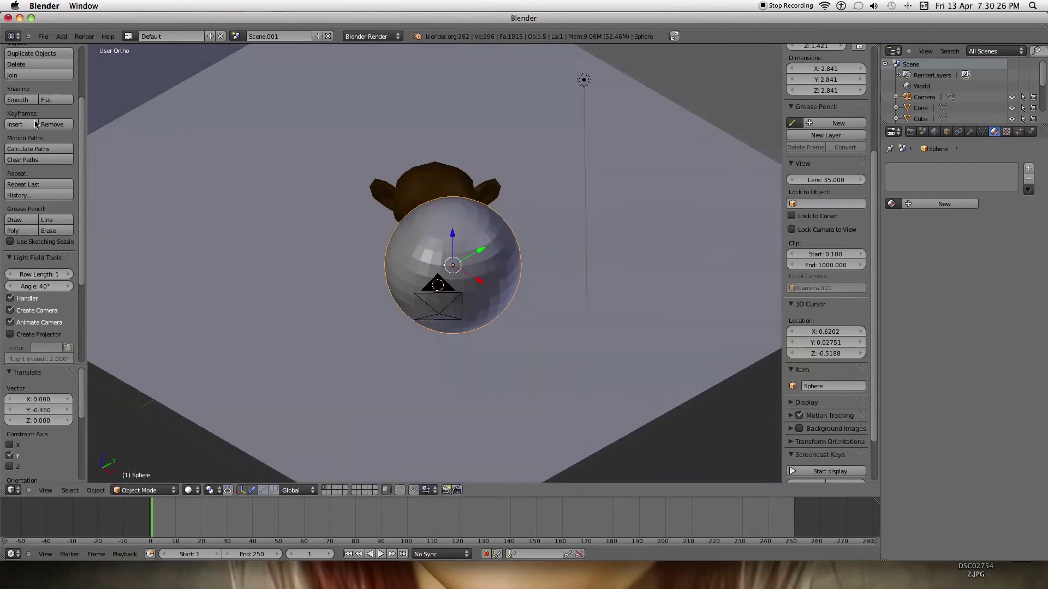
Apply smooth shading to the sphere and shift it to cover the monkey completely in the camera view
left_click(17, 100)
key("KP_0")
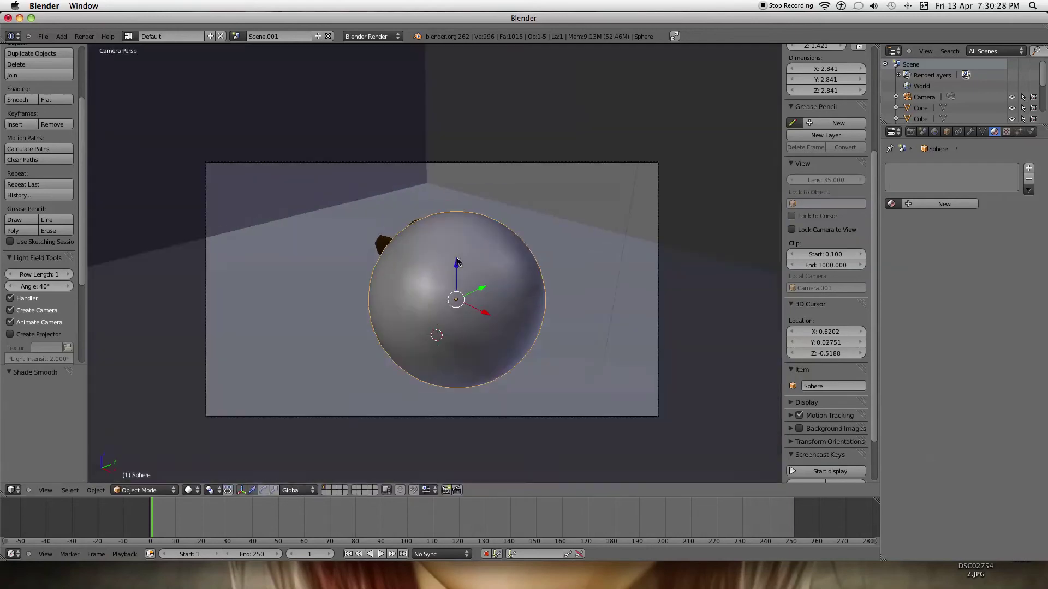
left_click_drag(468, 300, 448, 291)
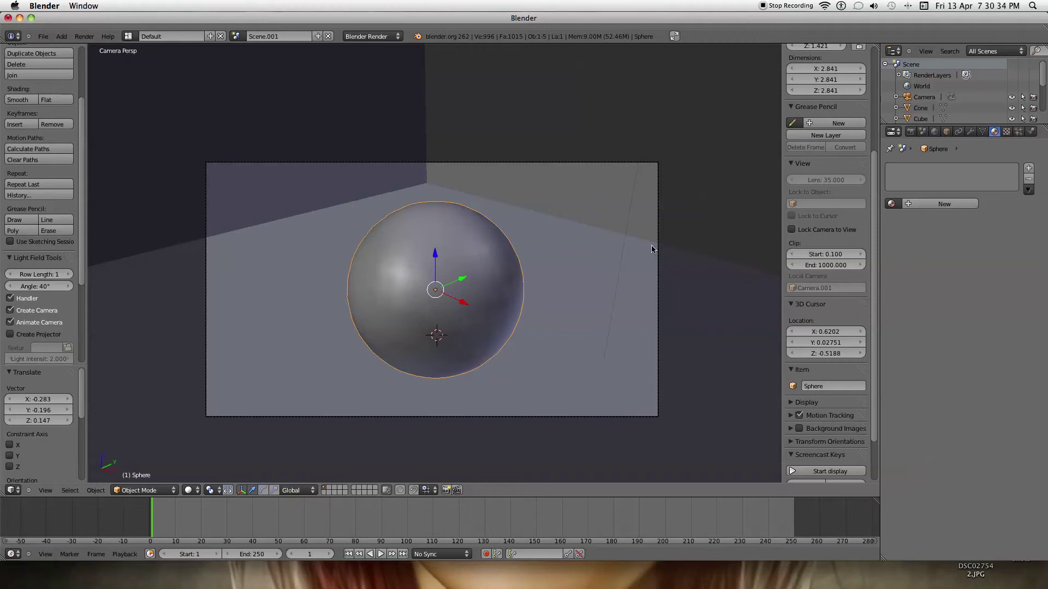
Add a new material to the sphere and set its diffuse colour to red
left_click(939, 204)
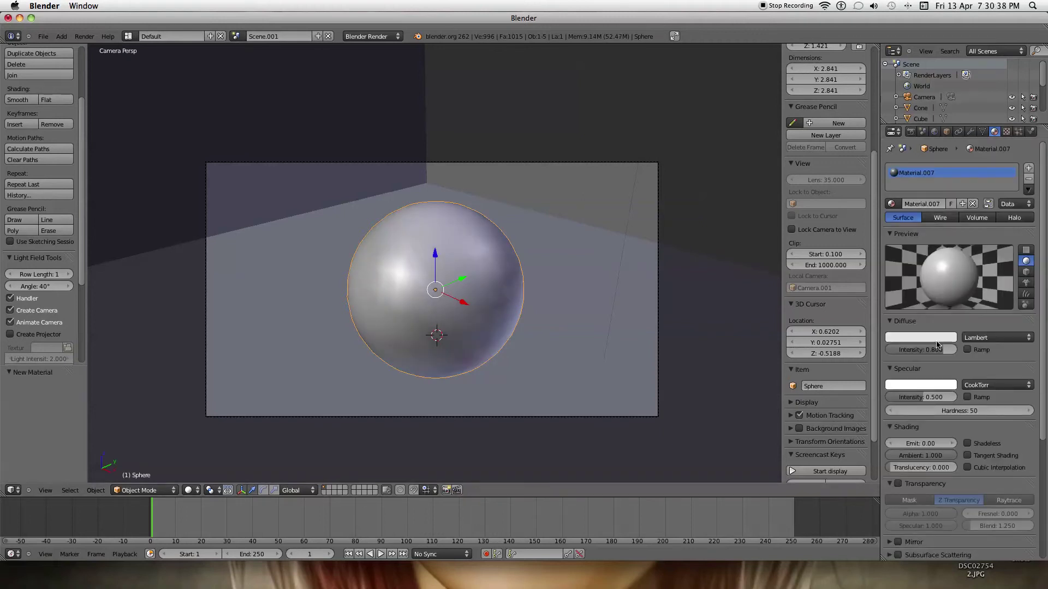
left_click(937, 339)
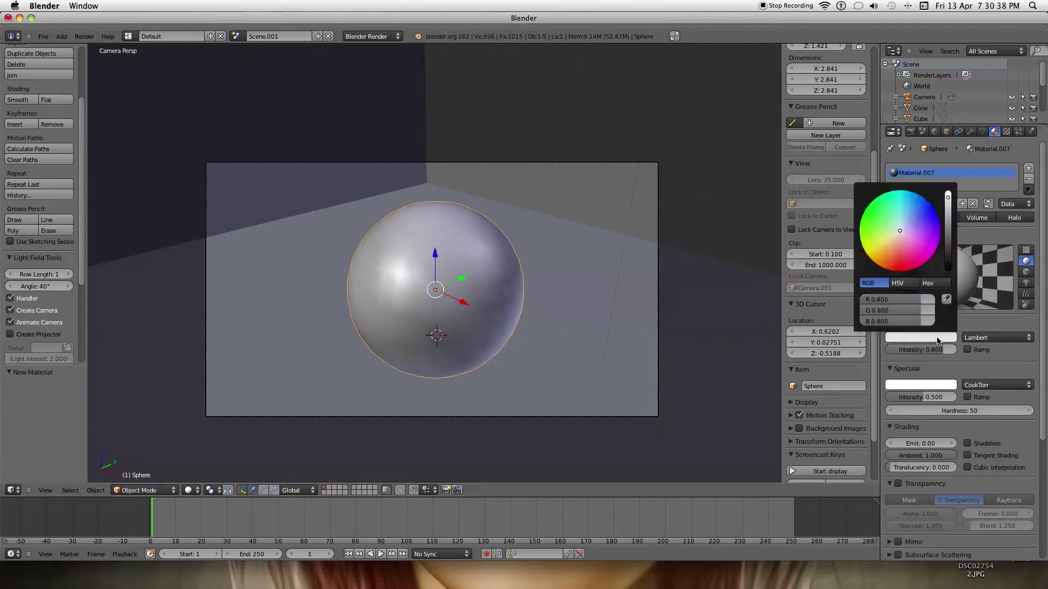
left_click(895, 240)
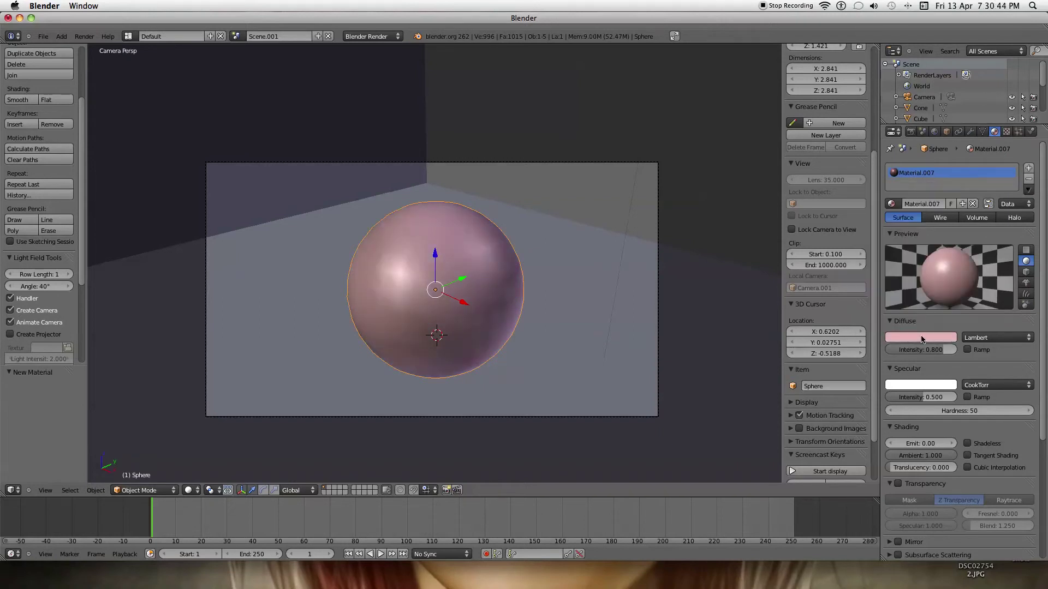
left_click(923, 338)
left_click(899, 270)
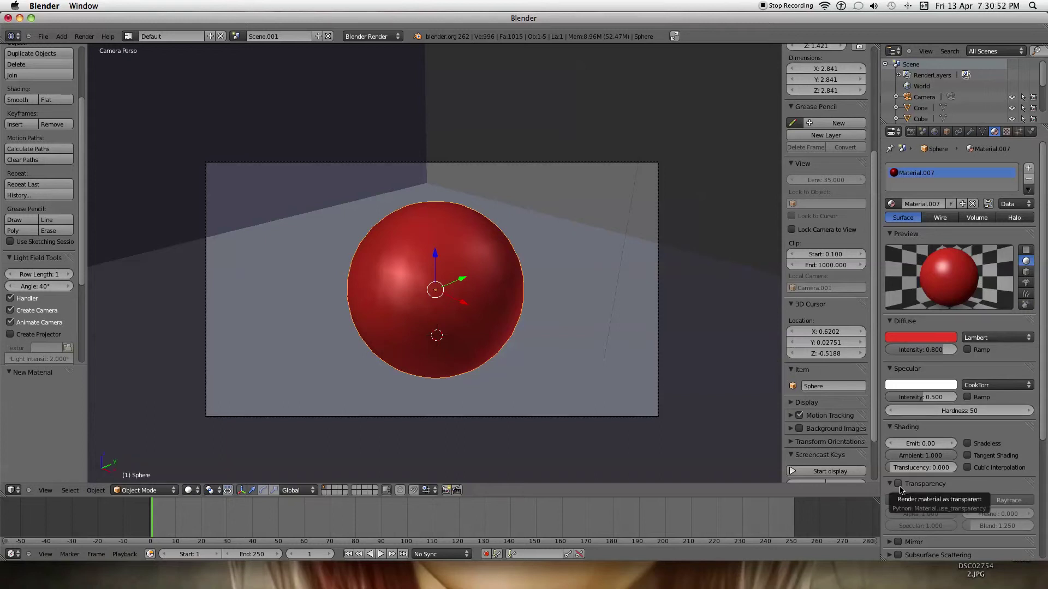
Enable transparency for the sphere's red material, keeping the Z Transparency method
scroll(899, 489, "down", 3)
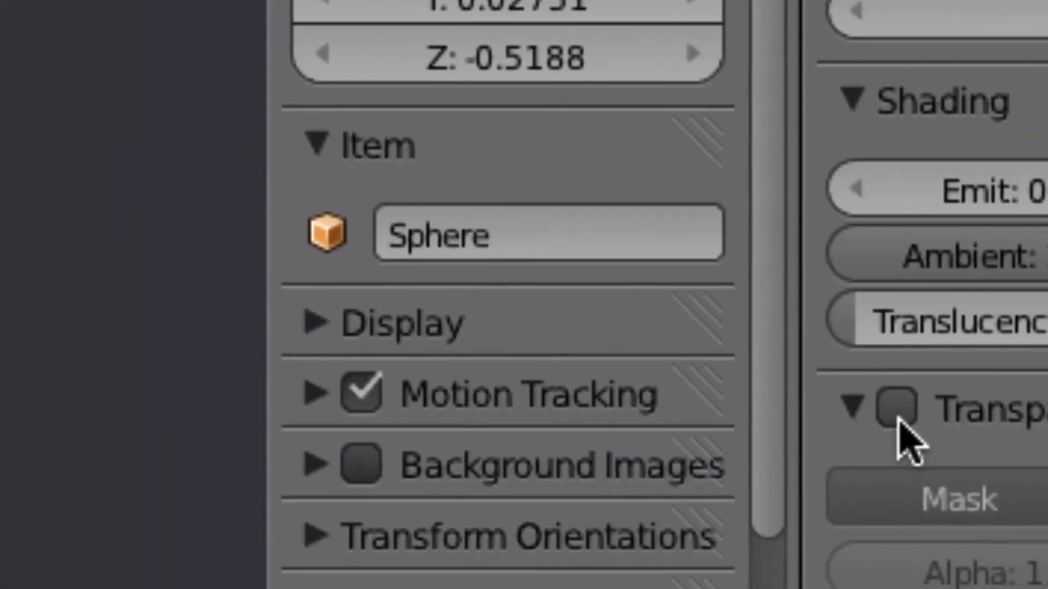
left_click(898, 417)
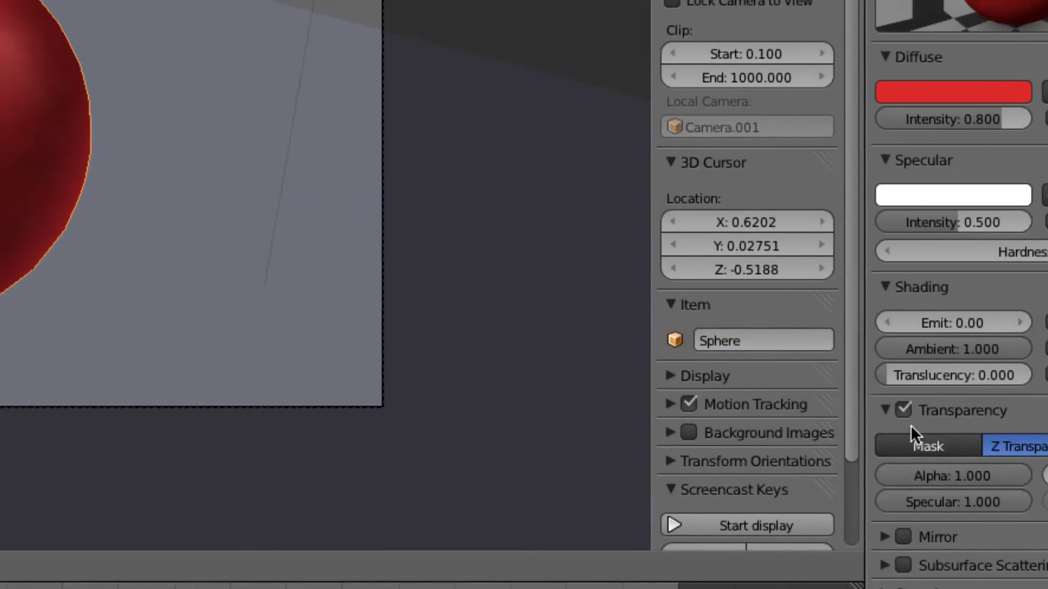
left_click(745, 338)
left_click(745, 338)
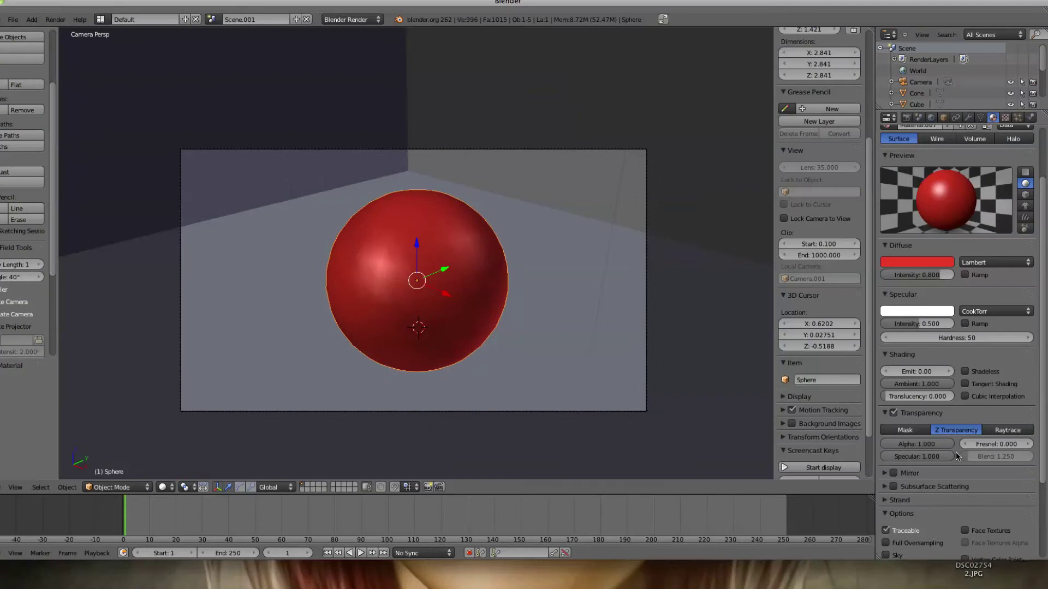
scroll(955, 451, "up", 3)
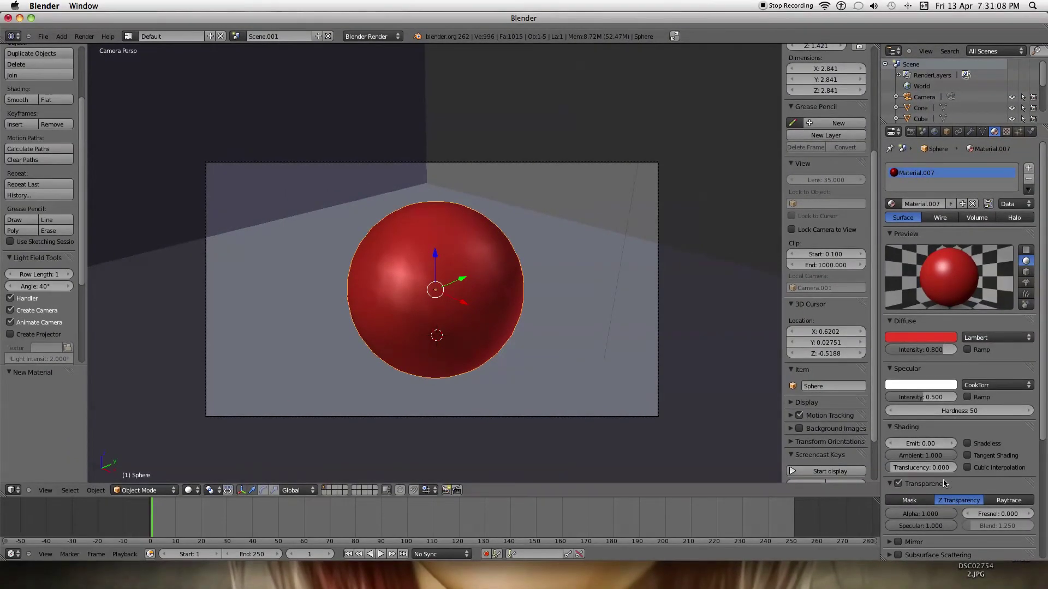
Set the sphere material's transparency alpha to 0
scroll(946, 483, "down", 5)
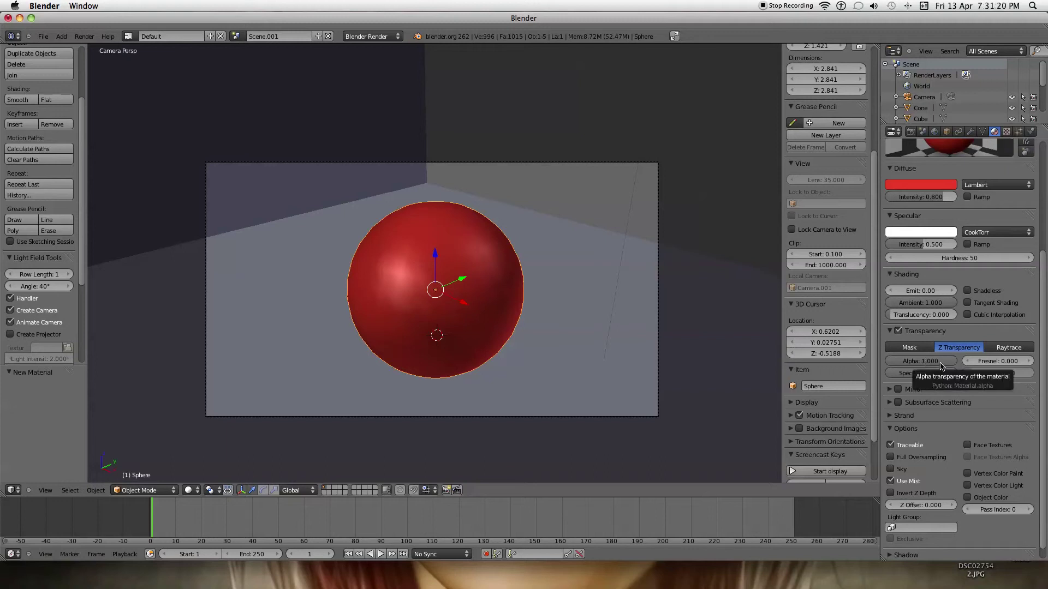
left_click_drag(940, 367, 820, 357)
scroll(949, 357, "up", 6)
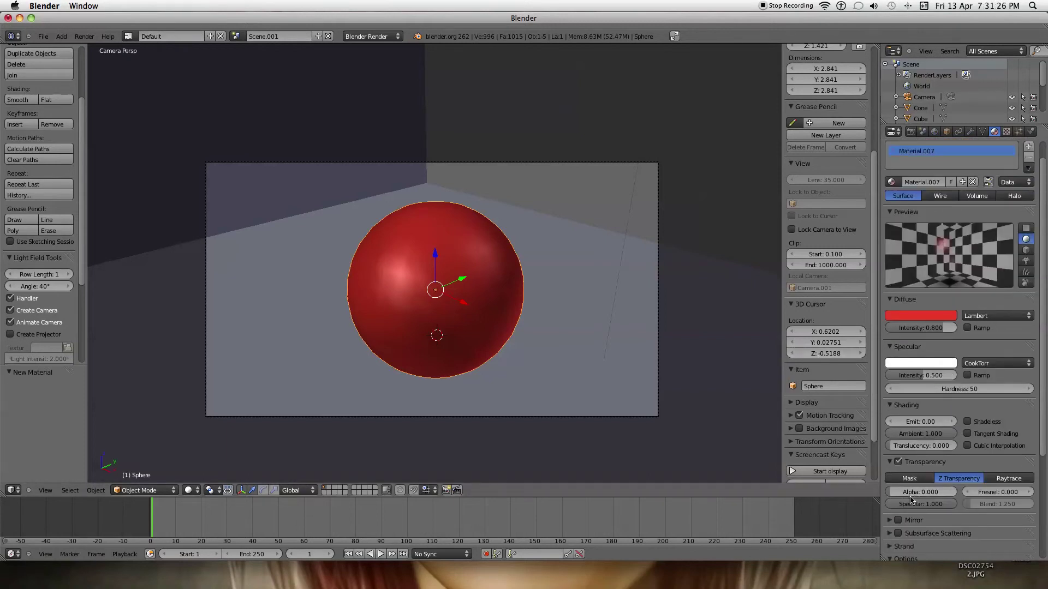
Set the sphere material's transparency alpha to 0.133 and render the scene to inspect the monkey through it
left_click_drag(893, 491, 901, 491)
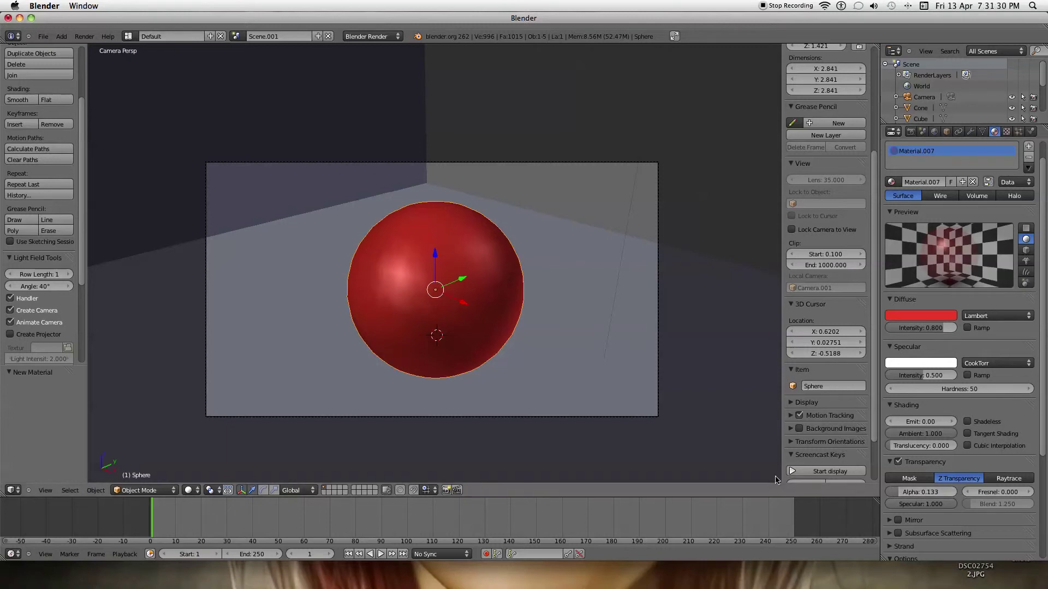
key("F12")
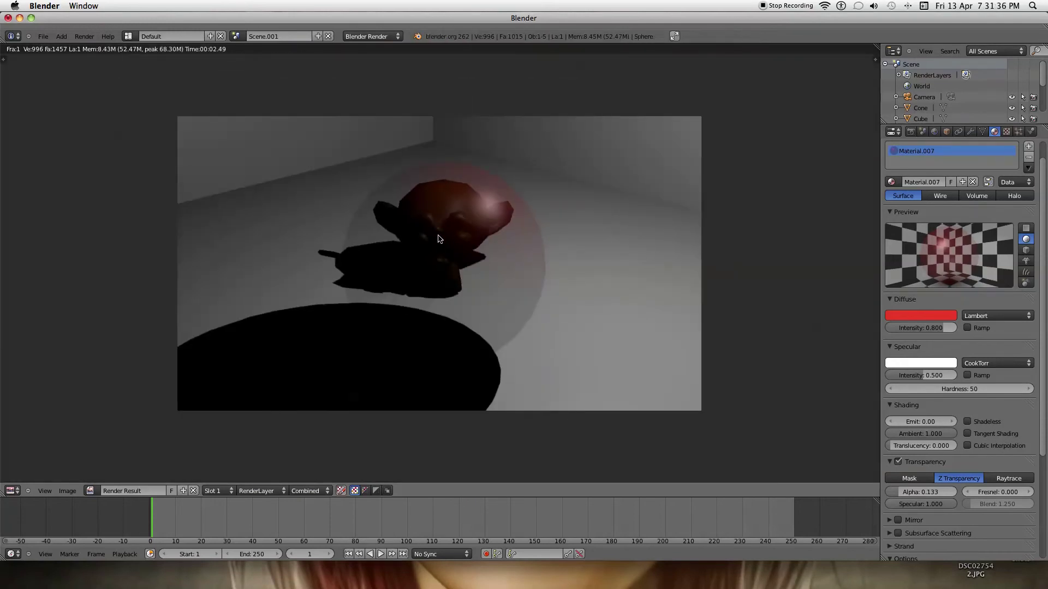
scroll(454, 238, "down", 2)
scroll(454, 237, "up", 6)
scroll(454, 237, "down", 8)
key("Escape")
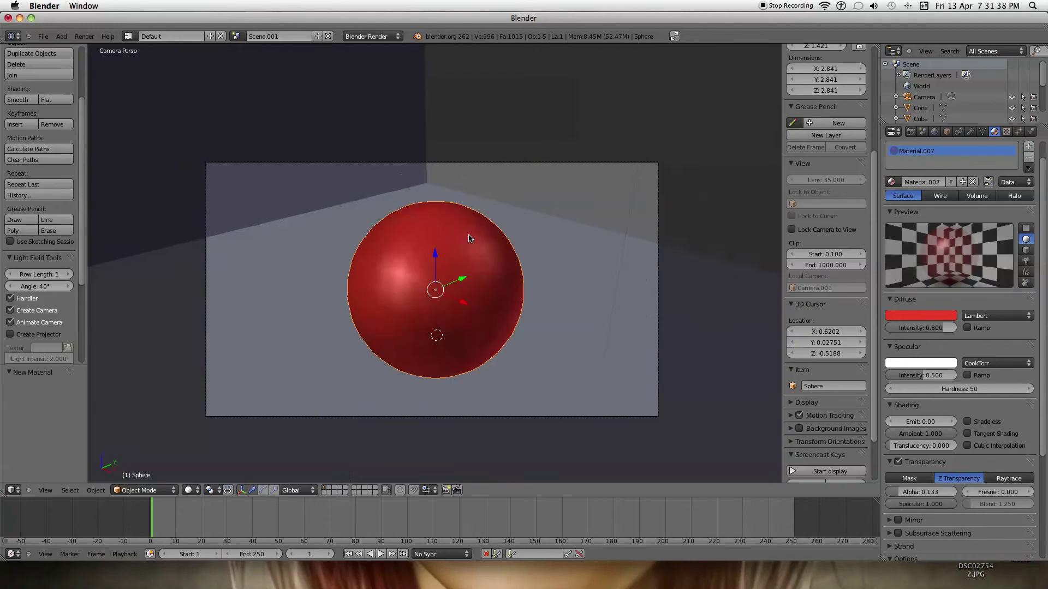
Move the lamp by about -3.437 in X, -5.847 in Y and -2.964 in Z, and render to check the lighting
scroll(470, 236, "down", 5)
right_click(494, 195)
key("g")
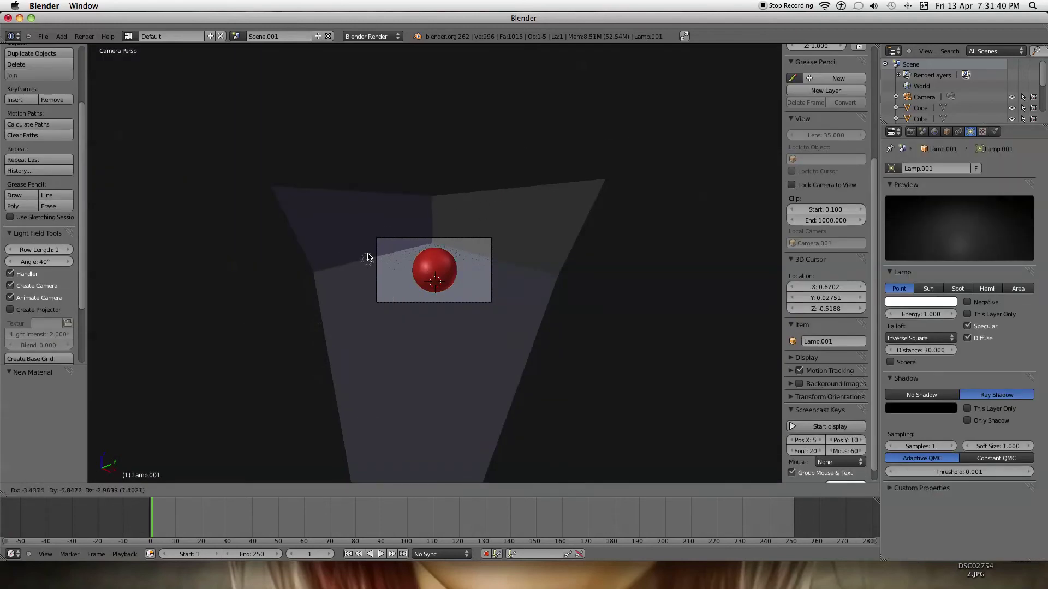
left_click(367, 257)
scroll(366, 255, "up", 6)
key("F12")
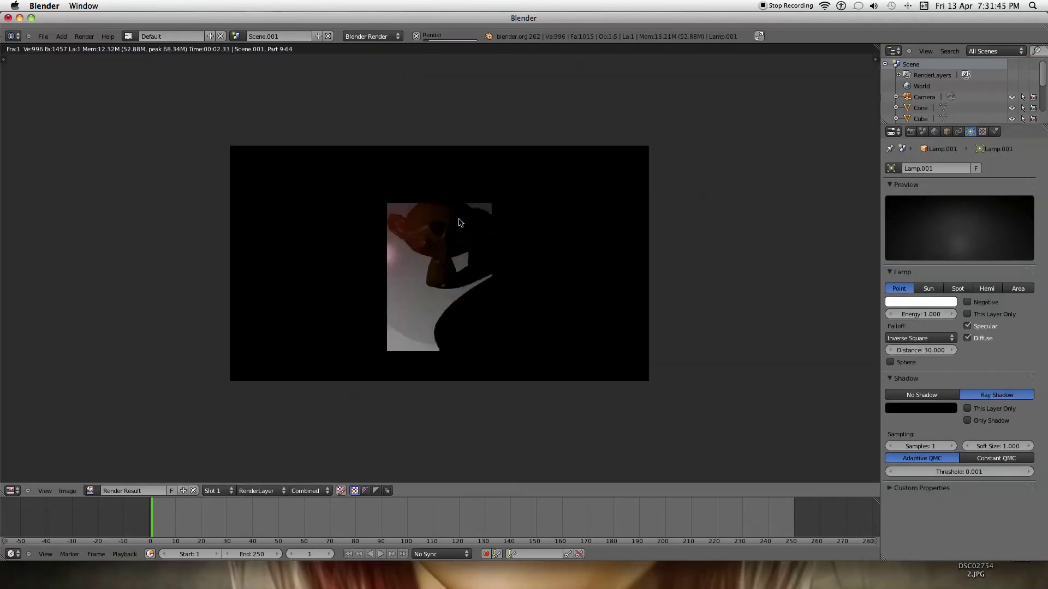
scroll(458, 222, "up", 3)
scroll(458, 222, "down", 4)
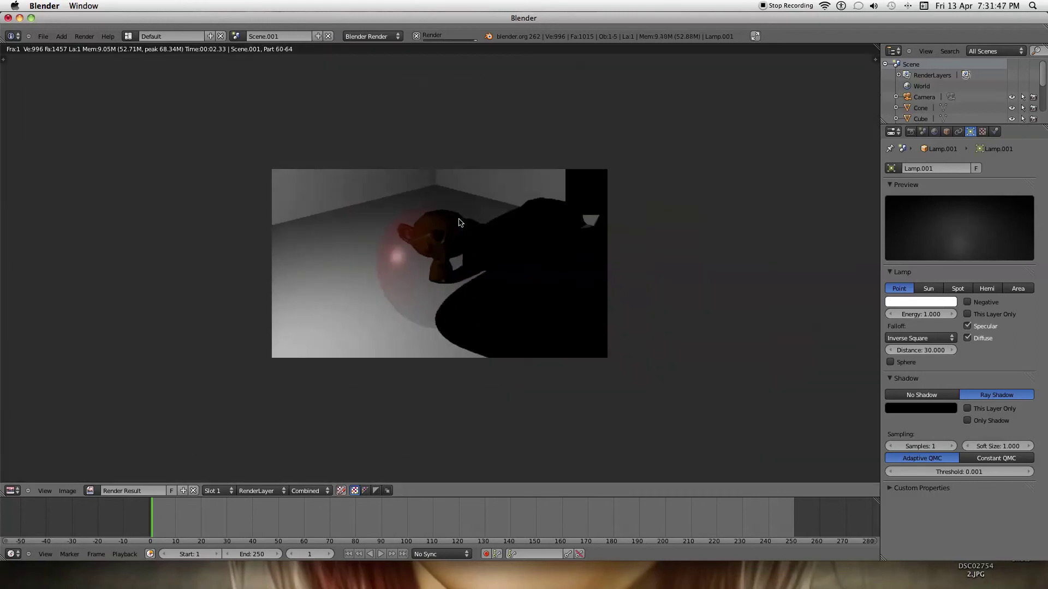
key("Escape")
Examine the room from outside the camera view and switch to the original Scene to compare it
key("KP_0")
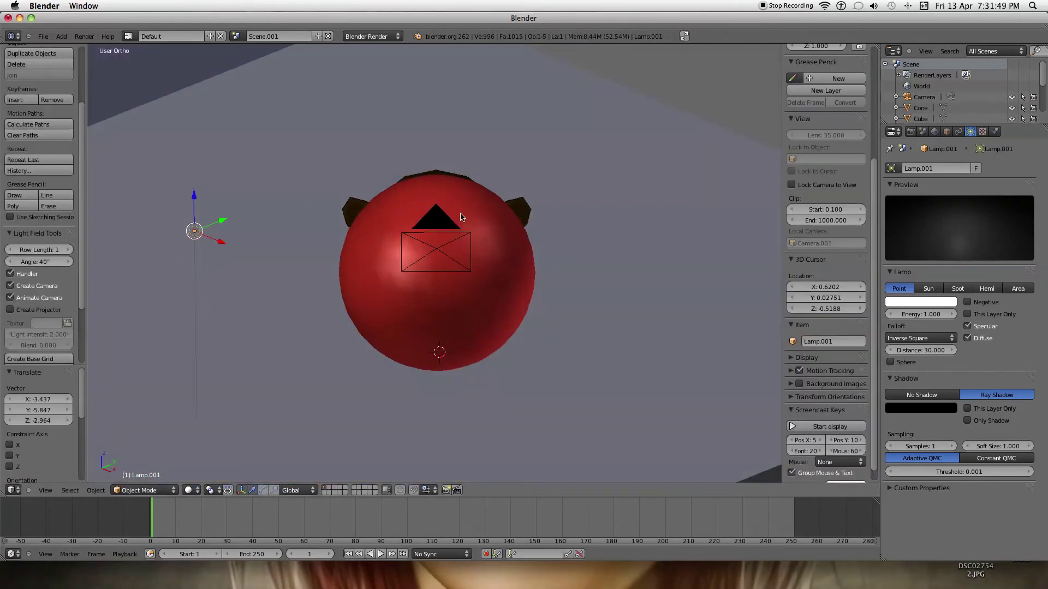
middle_click_drag(289, 76, 339, 98)
scroll(411, 126, "down", 5)
middle_click_drag(410, 126, 329, 124)
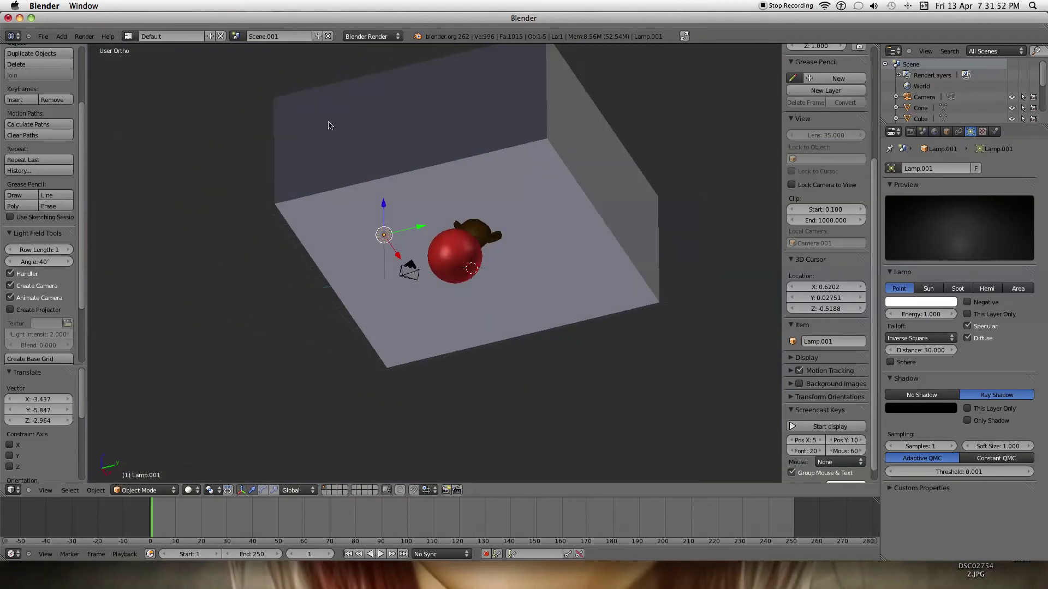
left_click(235, 36)
left_click(249, 52)
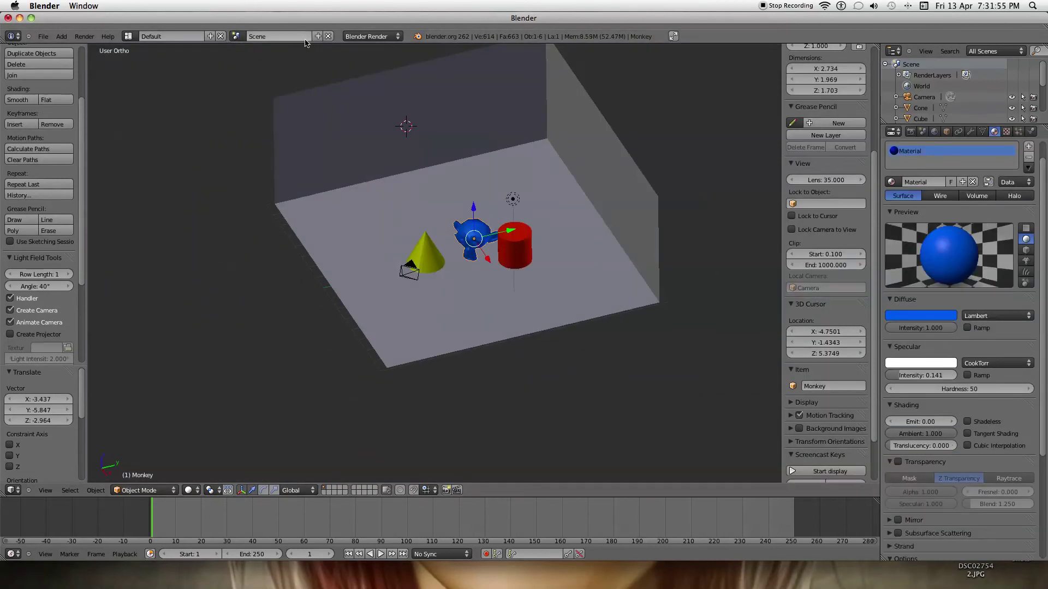
Switch back to Scene.001 and make a full copy of it as a new scene
left_click(236, 36)
left_click(257, 63)
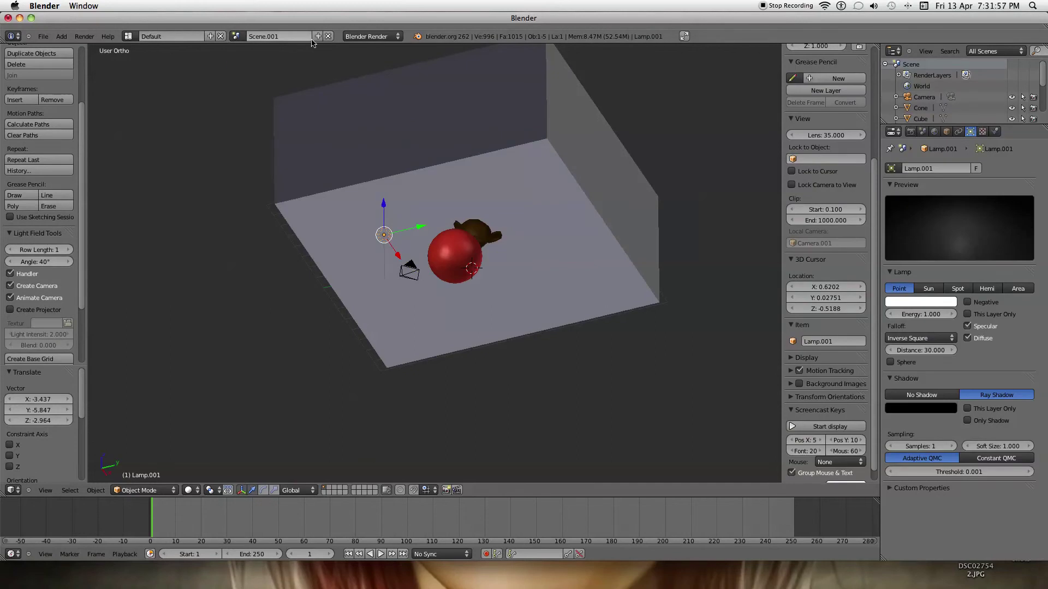
left_click(317, 38)
left_click(311, 97)
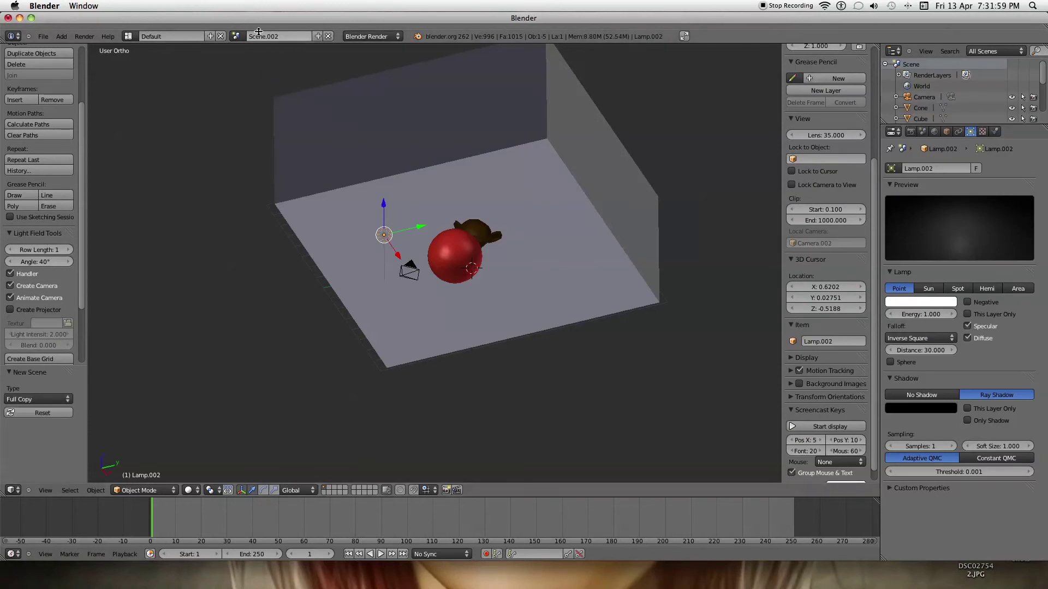
Delete the red sphere and the brown monkey from the new scene
scroll(478, 195, "up", 3)
middle_click_drag(484, 208, 472, 188)
right_click(522, 236)
scroll(525, 236, "up", 1)
right_click(536, 241)
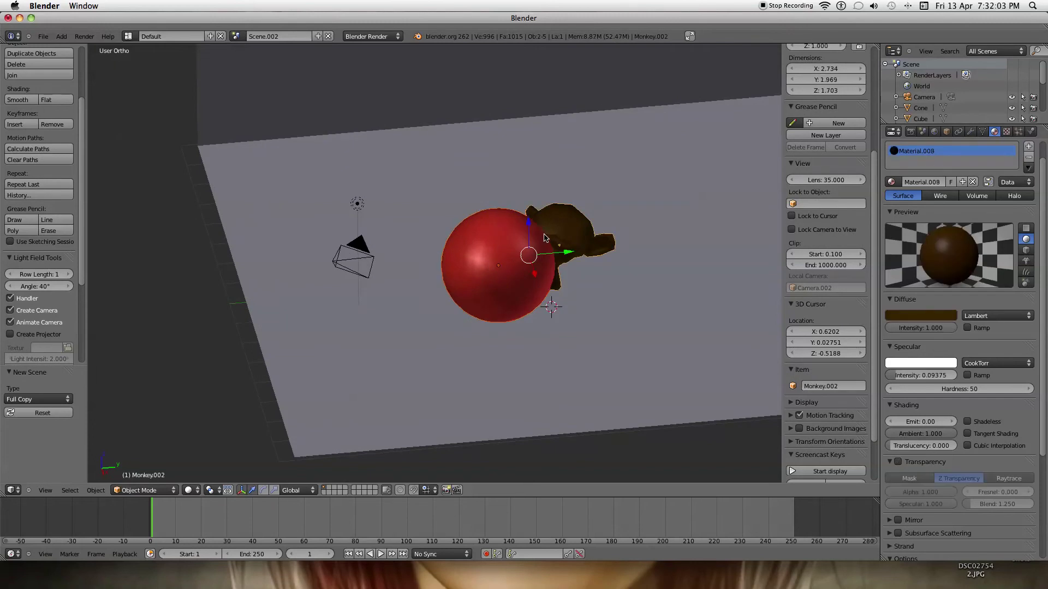
key("x")
left_click(545, 238)
Snap the 3D cursor to the centre of the scene
middle_click_drag(544, 238, 431, 165)
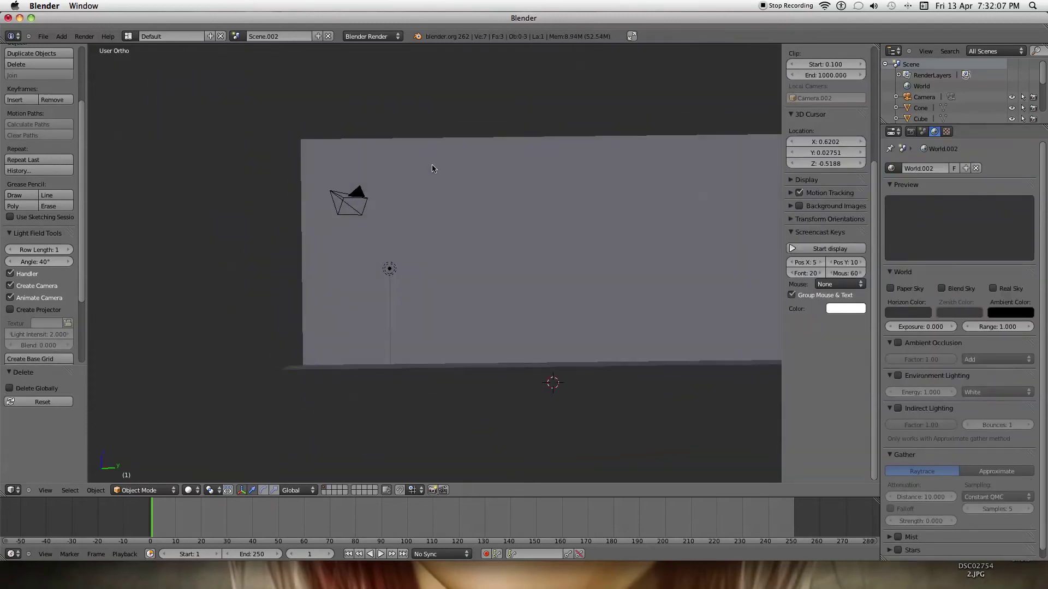
key("shift+s")
left_click(425, 202)
middle_click_drag(425, 204, 615, 284)
scroll(615, 283, "down", 3)
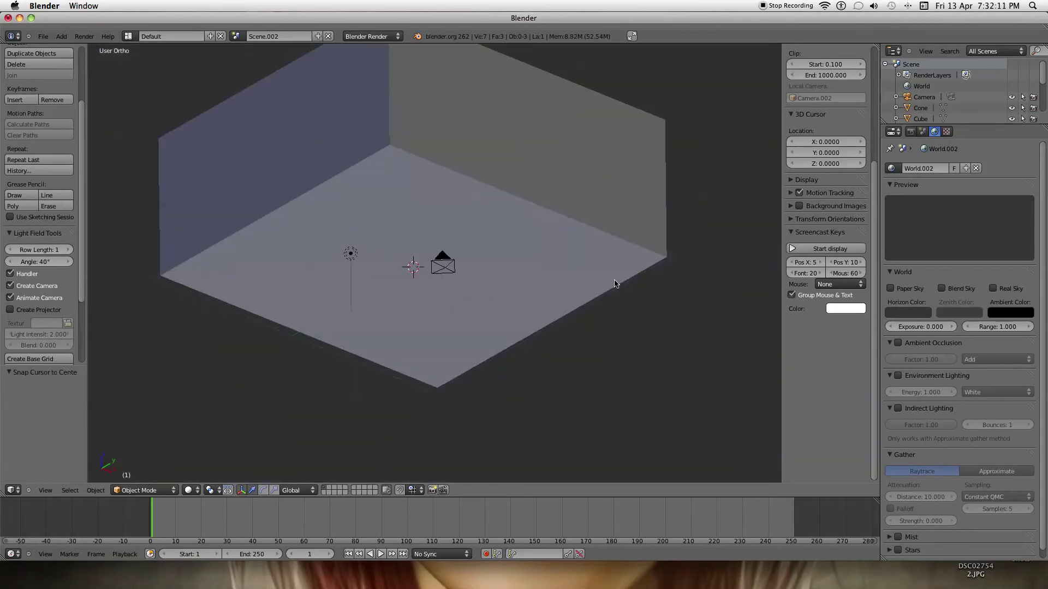
Add a plane mesh at the 3D cursor in the camera view and scale it up to about 2.15
key("KP_0")
scroll(573, 278, "down", 1)
key("shift+a")
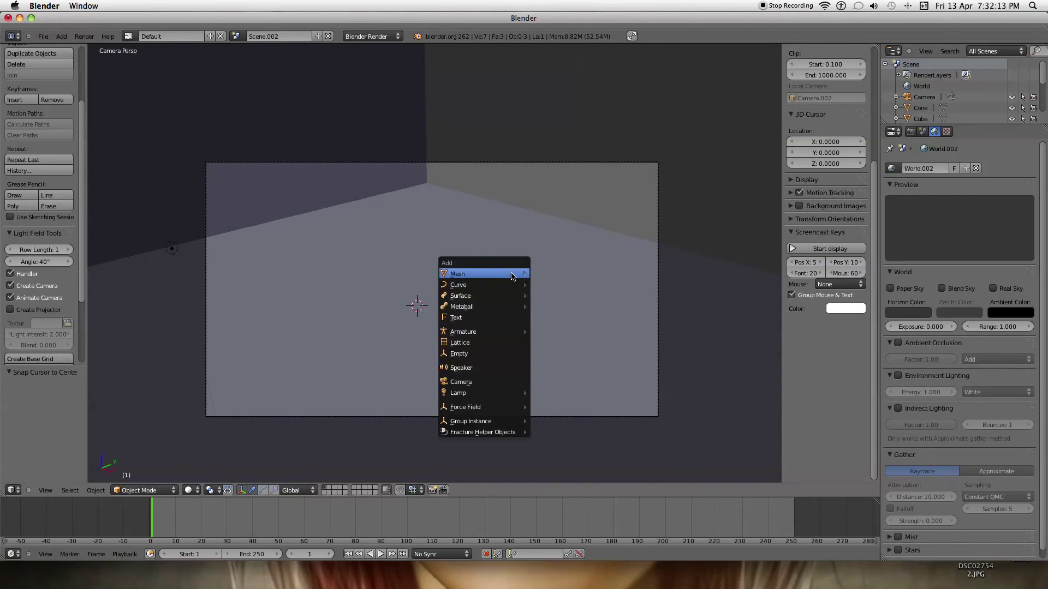
mouse_move(512, 276)
left_click(547, 275)
key("s")
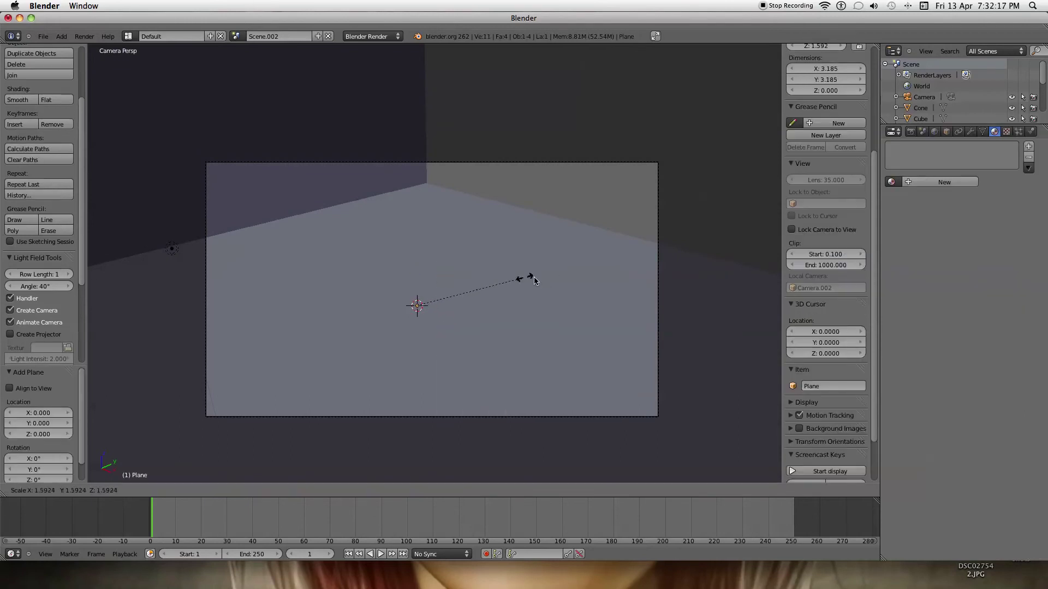
left_click(565, 280)
Raise the plane along the Z axis by about 0.209 so it sits above the floor
key("g")
key("z")
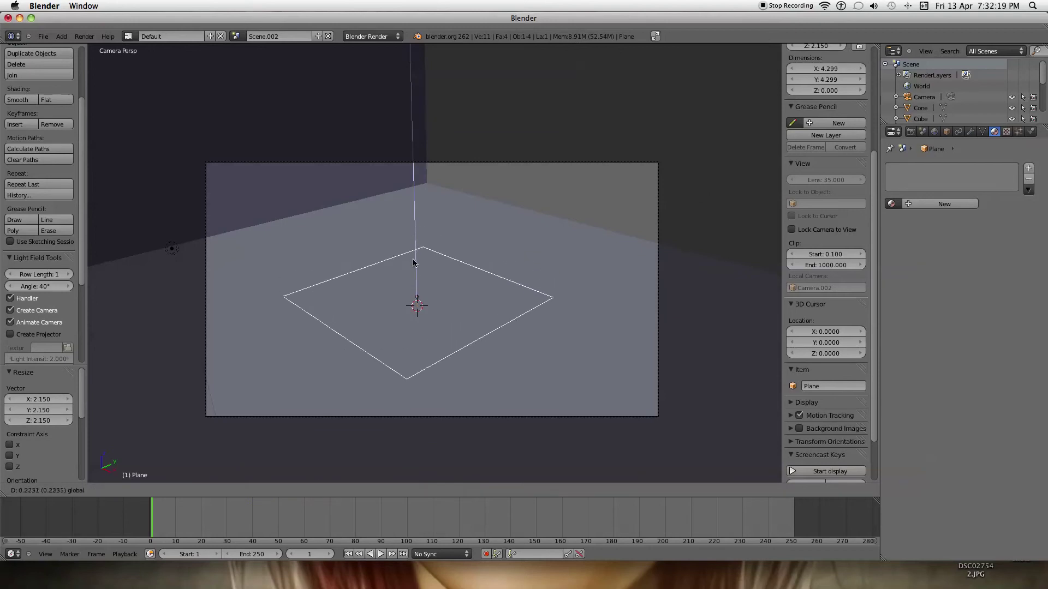
left_click(414, 268)
scroll(367, 285, "down", 6)
scroll(367, 284, "up", 6)
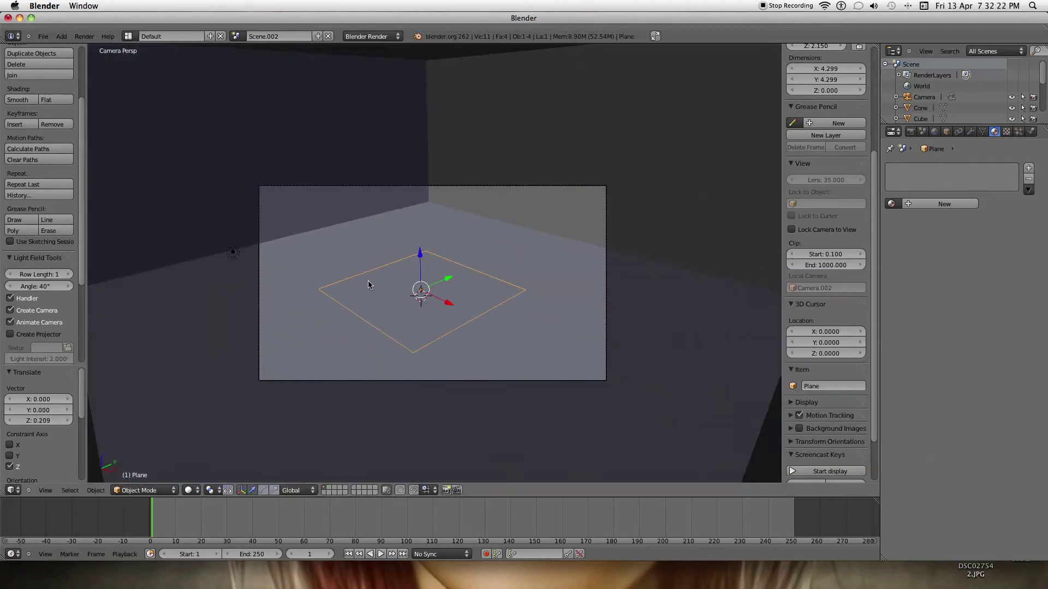
Enter Edit Mode on the plane and subdivide its entire face
key("Tab")
scroll(368, 282, "up", 4)
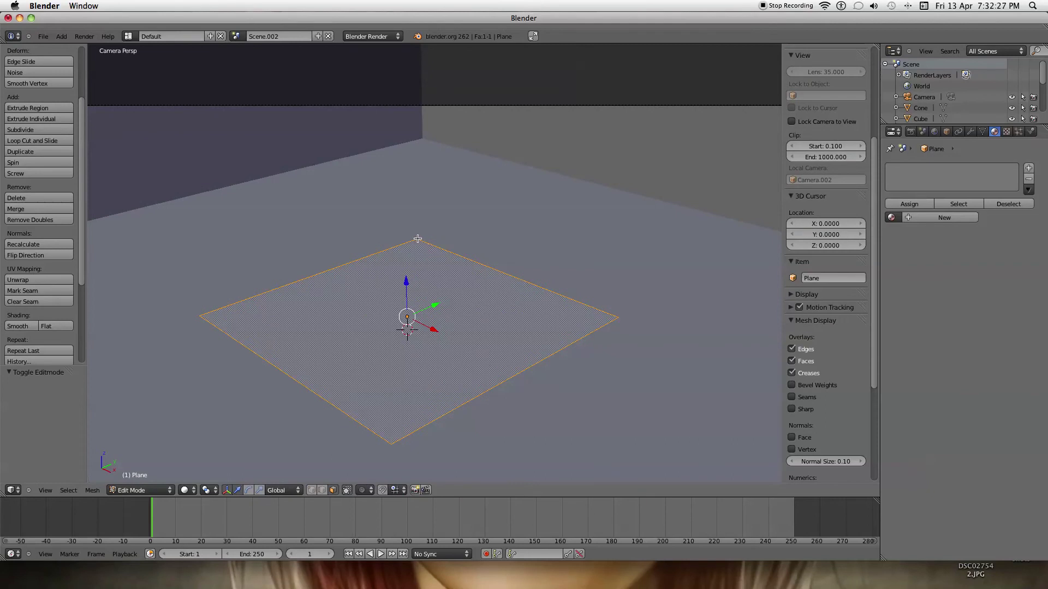
key("a")
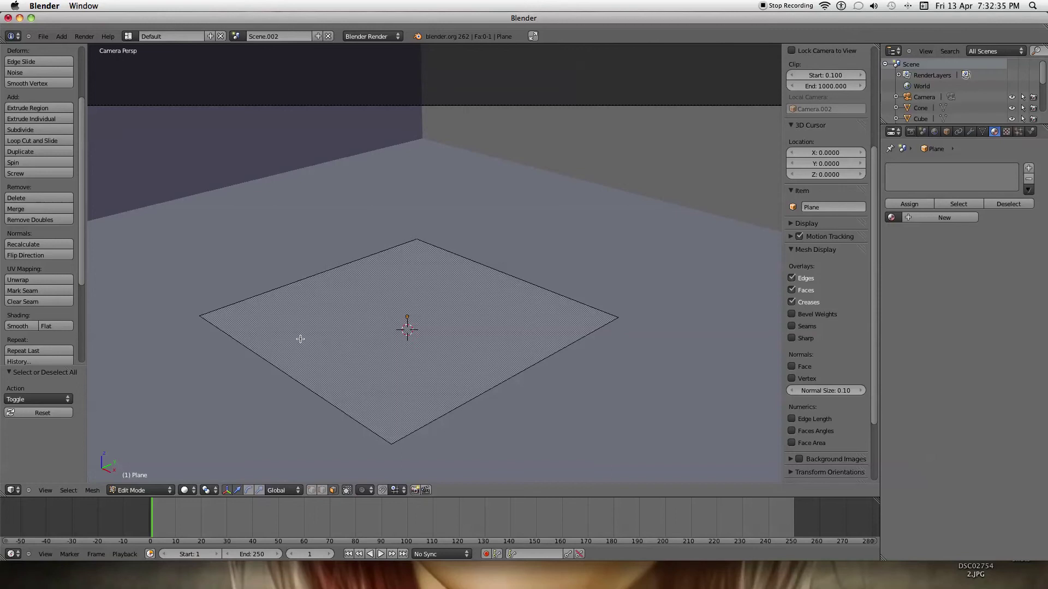
key("a")
key("w")
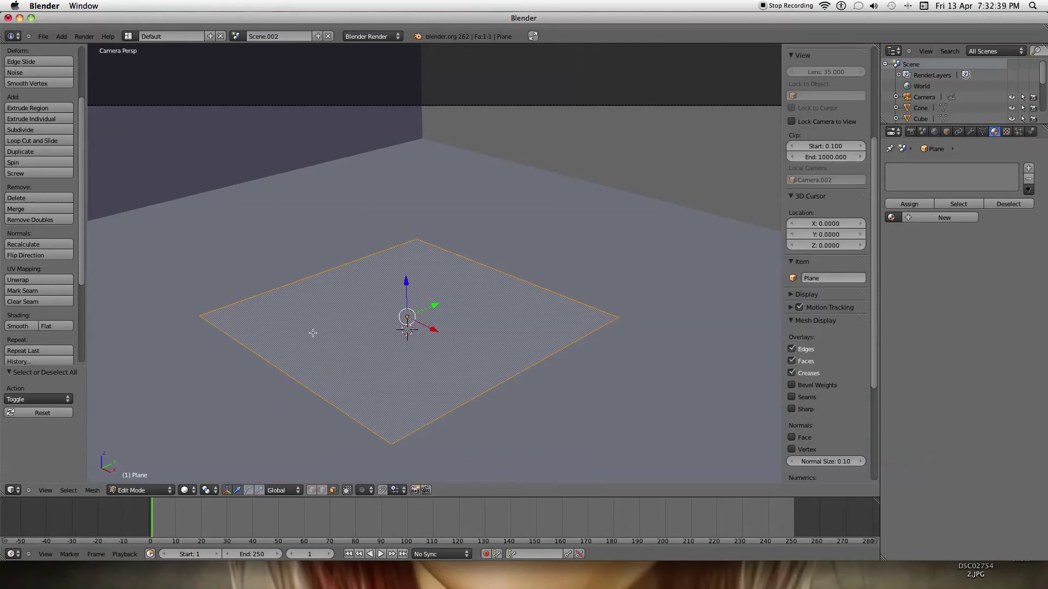
key("w")
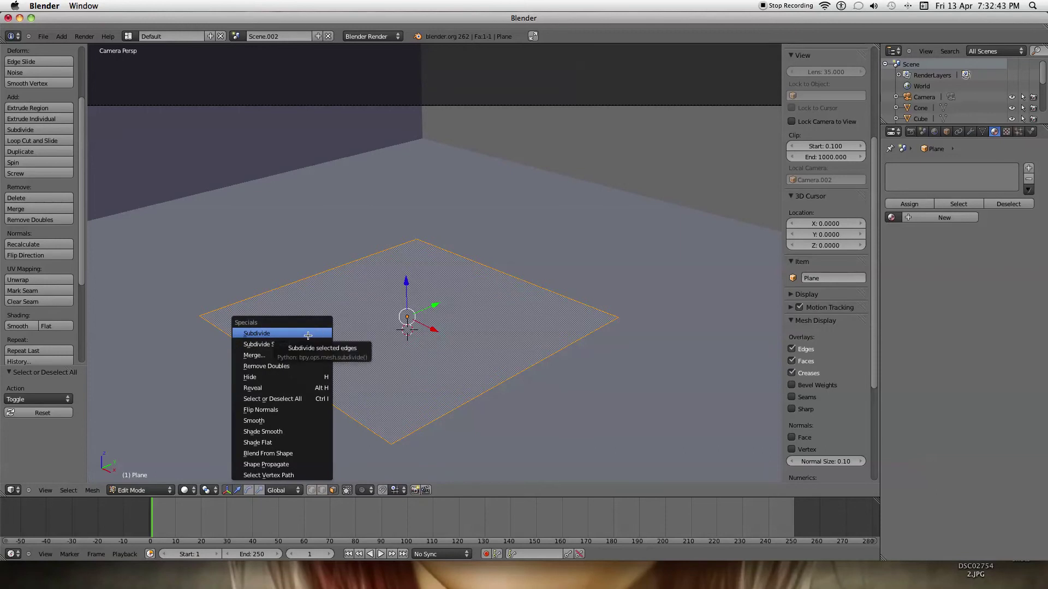
left_click(307, 335)
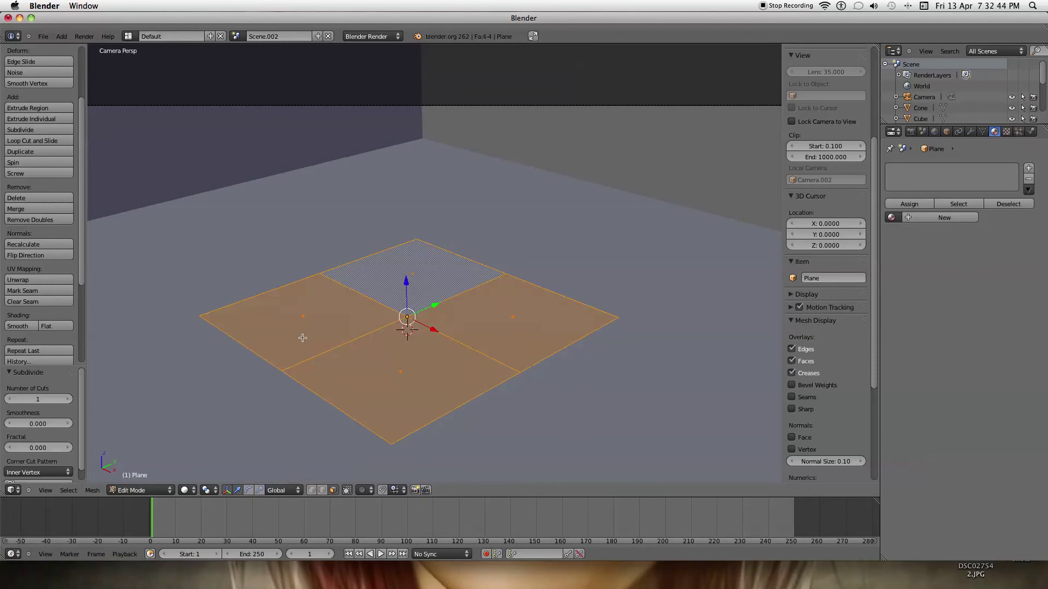
Set the plane subdivision's number of cuts to 7
mouse_move(48, 402)
left_mouse_down()
mouse_move(67, 401)
mouse_move(32, 400)
left_mouse_up()
left_click(49, 401)
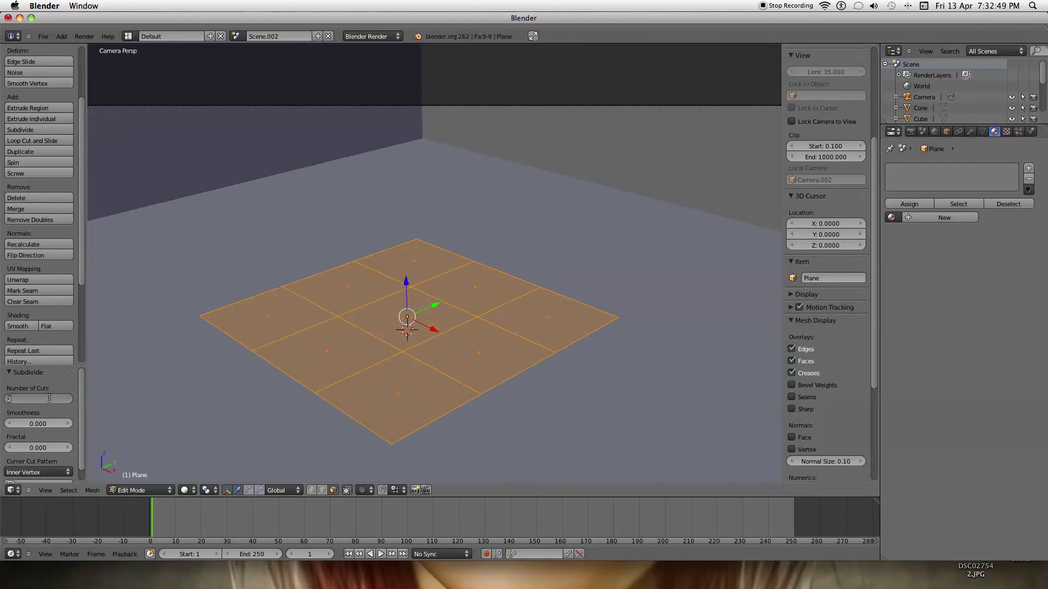
left_click(68, 400)
left_click(68, 400)
left_click(68, 400)
left_click(68, 400)
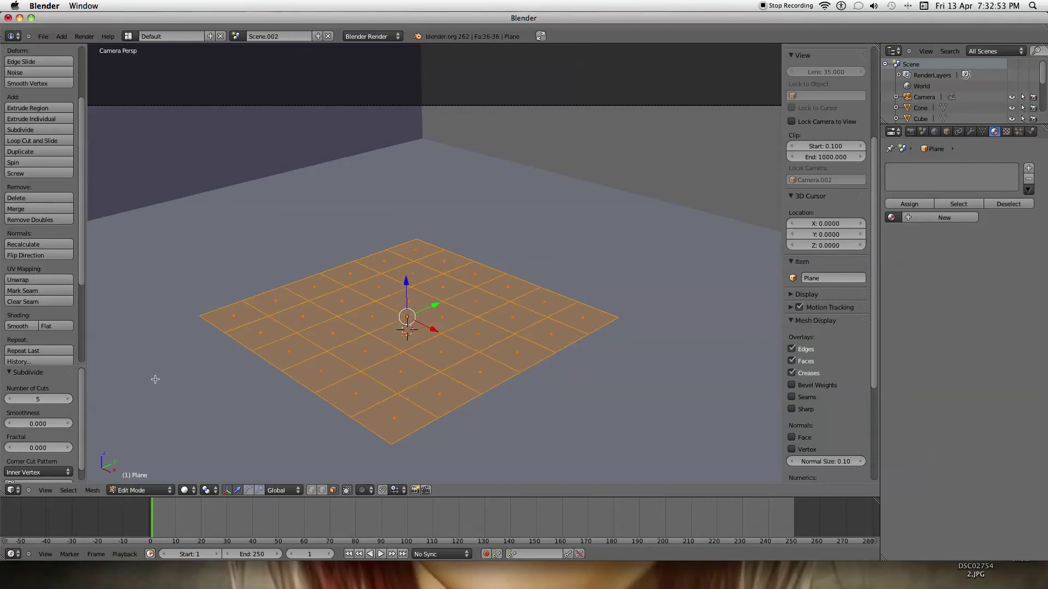
left_click(49, 399)
type("6")
key("Return")
left_click(69, 400)
scroll(218, 418, "down", 3)
scroll(220, 417, "up", 3)
scroll(220, 418, "down", 2)
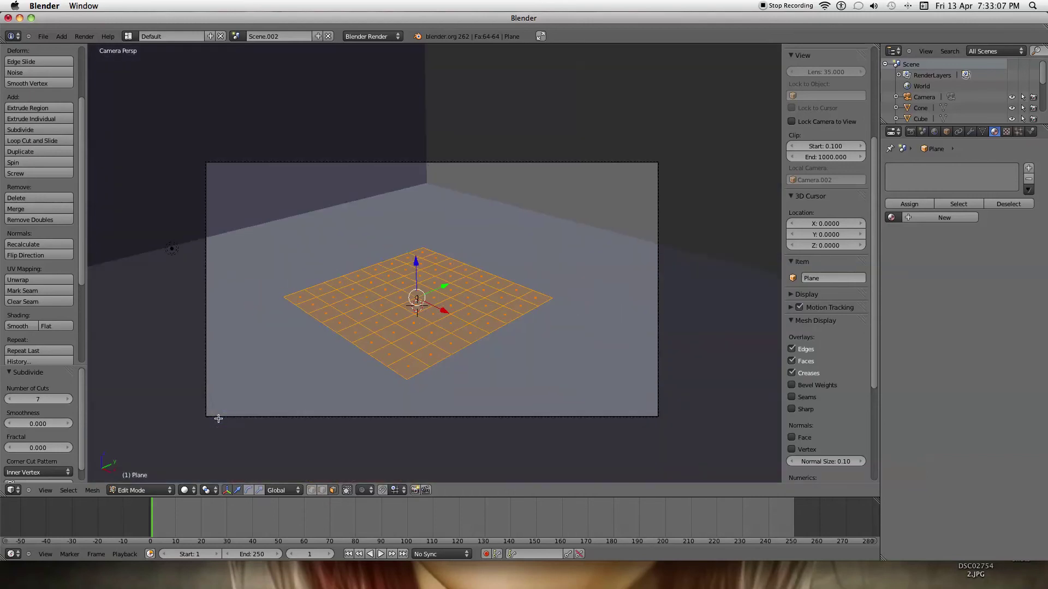
scroll(217, 418, "up", 1)
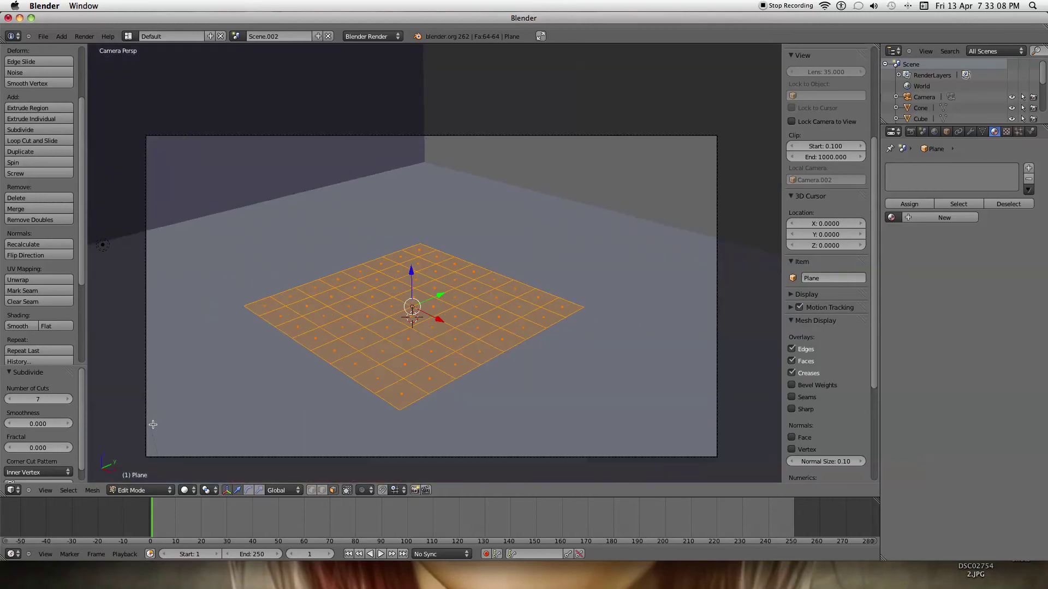
left_click_drag(32, 424, 9, 426)
scroll(493, 400, "up", 8)
scroll(493, 401, "down", 8)
scroll(494, 400, "up", 1)
Deselect all the plane's faces and add a new white material with a diffuse intensity of 1.000
key("a")
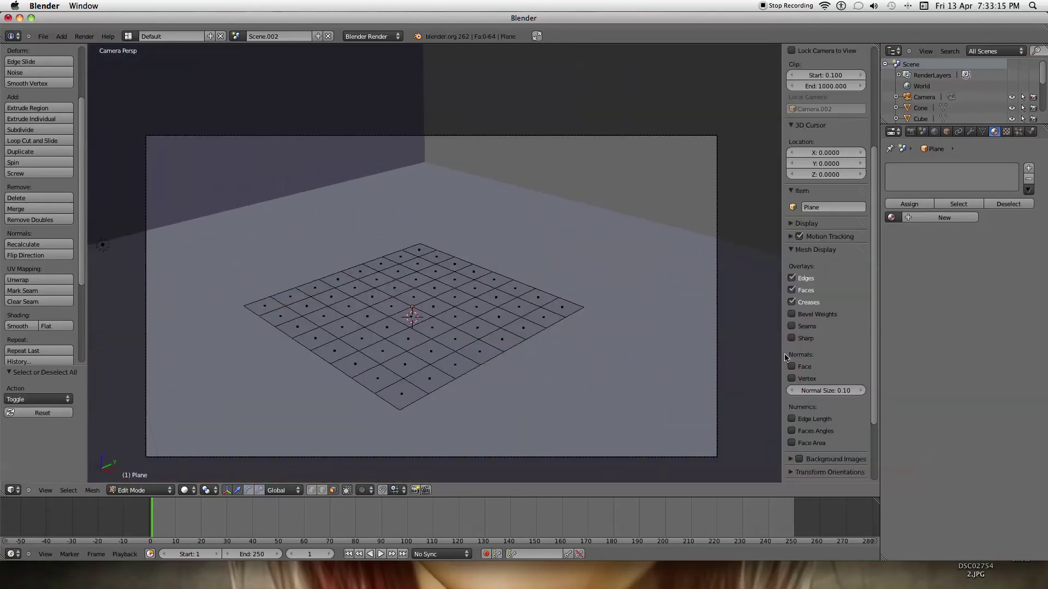
left_click(924, 219)
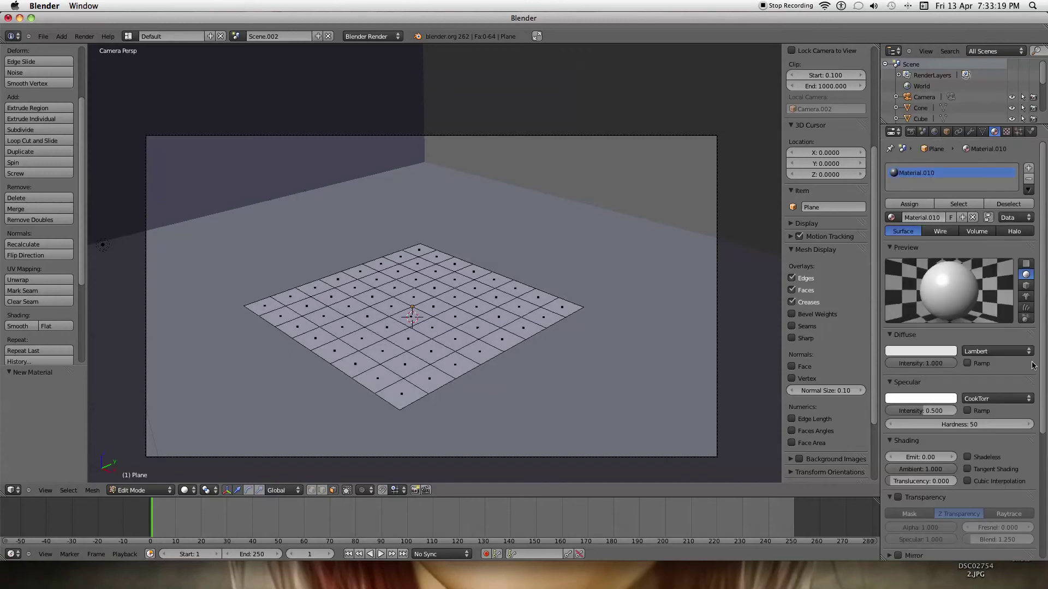
scroll(589, 284, "up", 6)
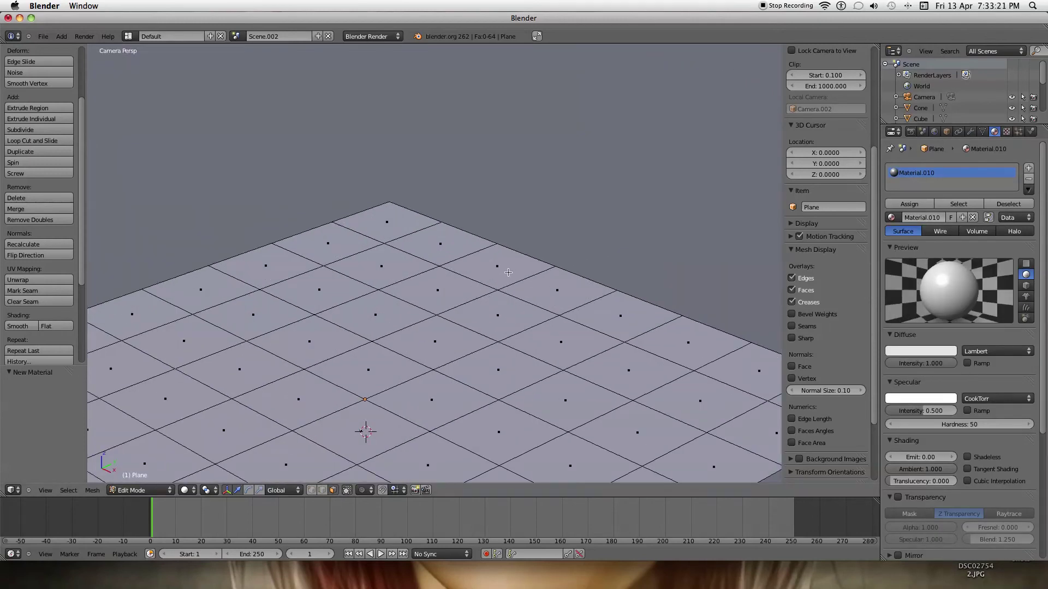
scroll(398, 380, "down", 6)
scroll(417, 299, "up", 6)
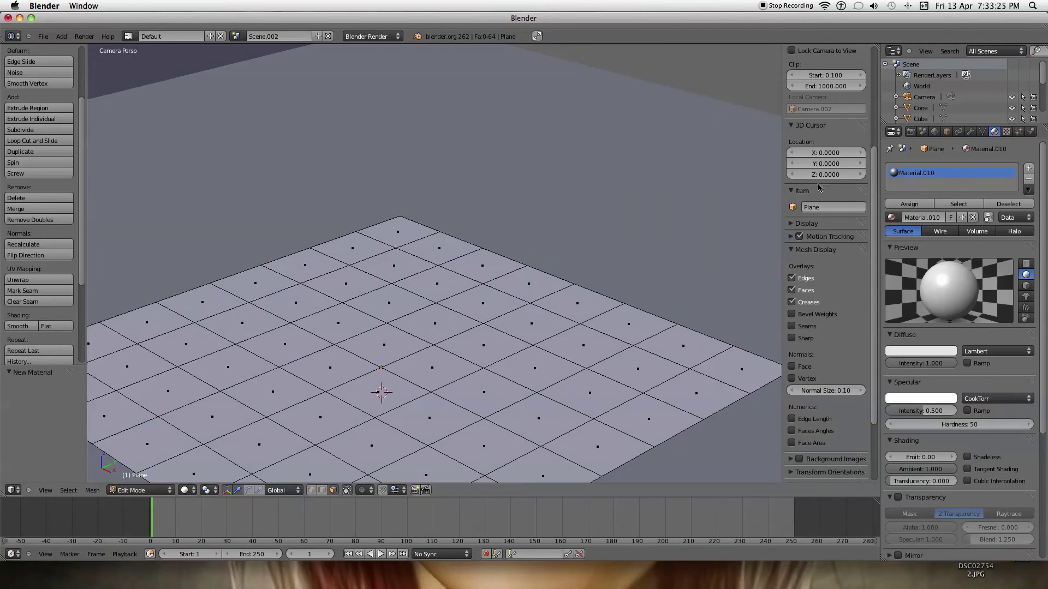
Add a second material slot with a new material and make its diffuse colour black with intensity 1.000
left_click(1028, 168)
left_click(915, 218)
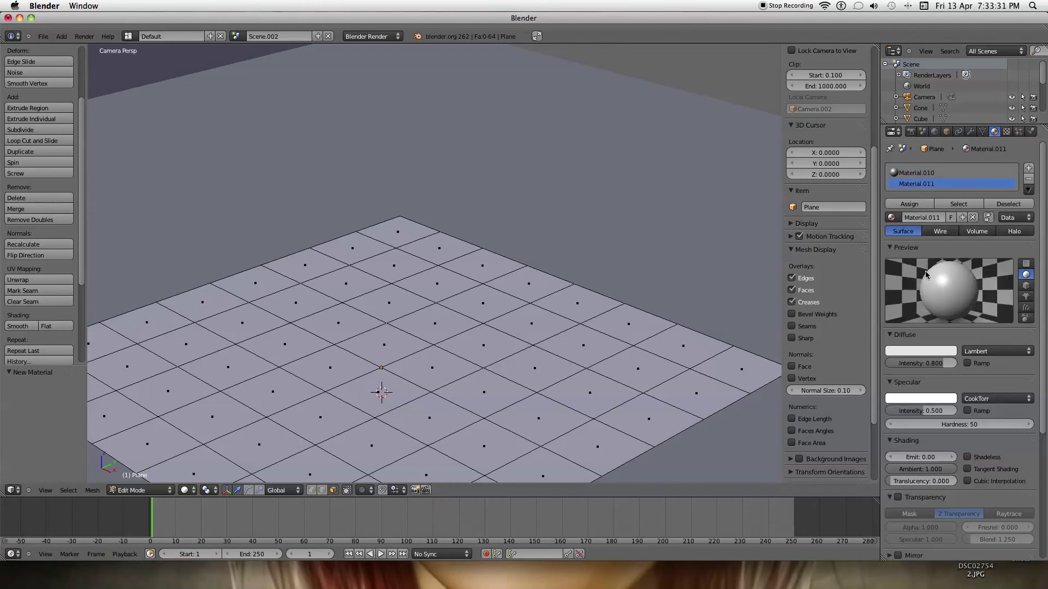
left_click(922, 352)
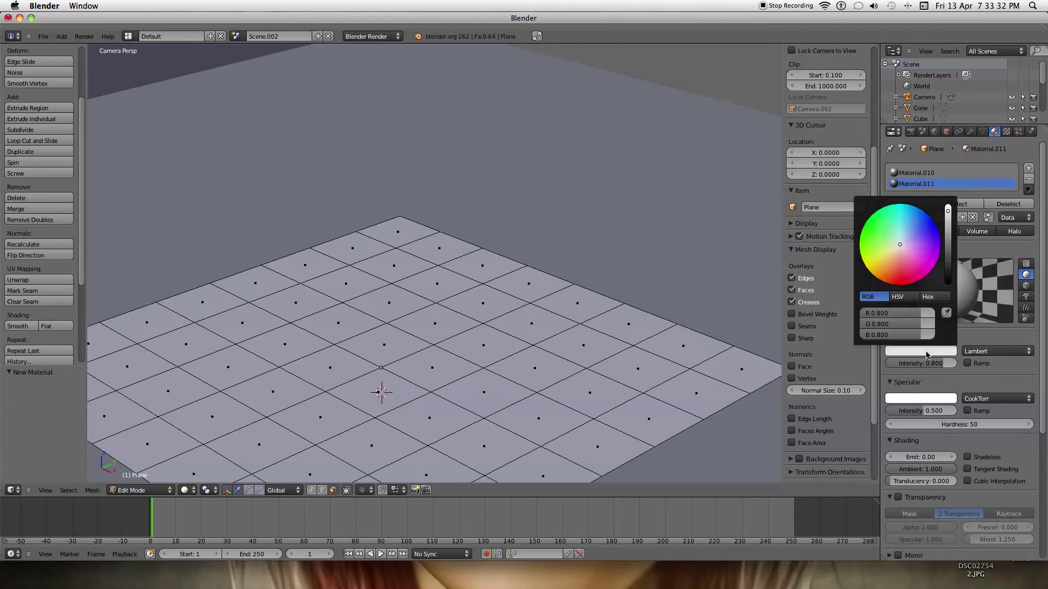
left_click(947, 283)
left_click_drag(923, 361, 955, 363)
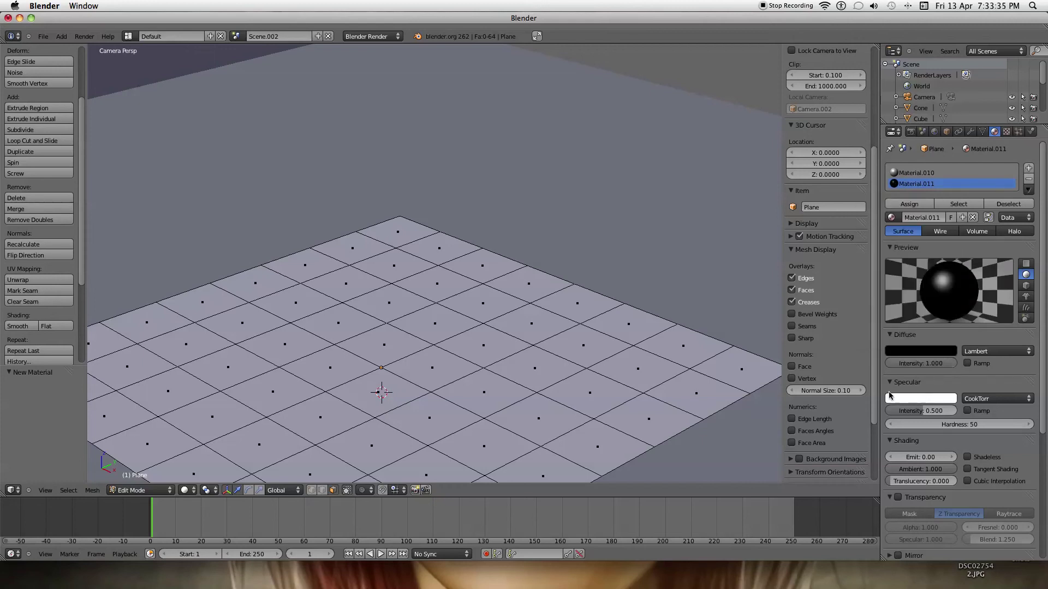
scroll(504, 374, "down", 1)
middle_click_drag(504, 374, 550, 325, "shift")
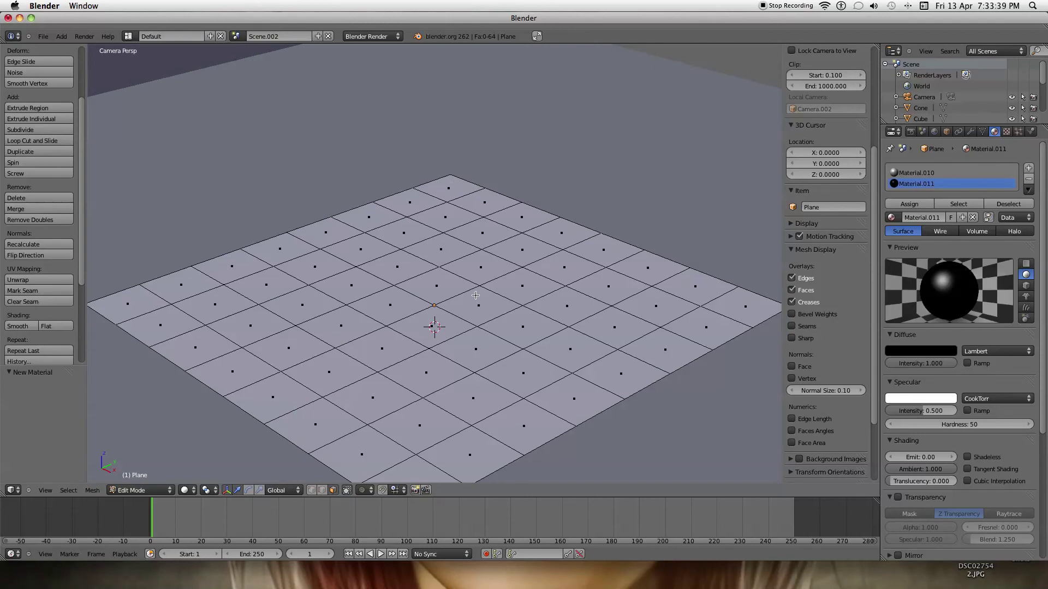
Render the scene to check how the plane's materials look, and return to the 3D view
key("F12")
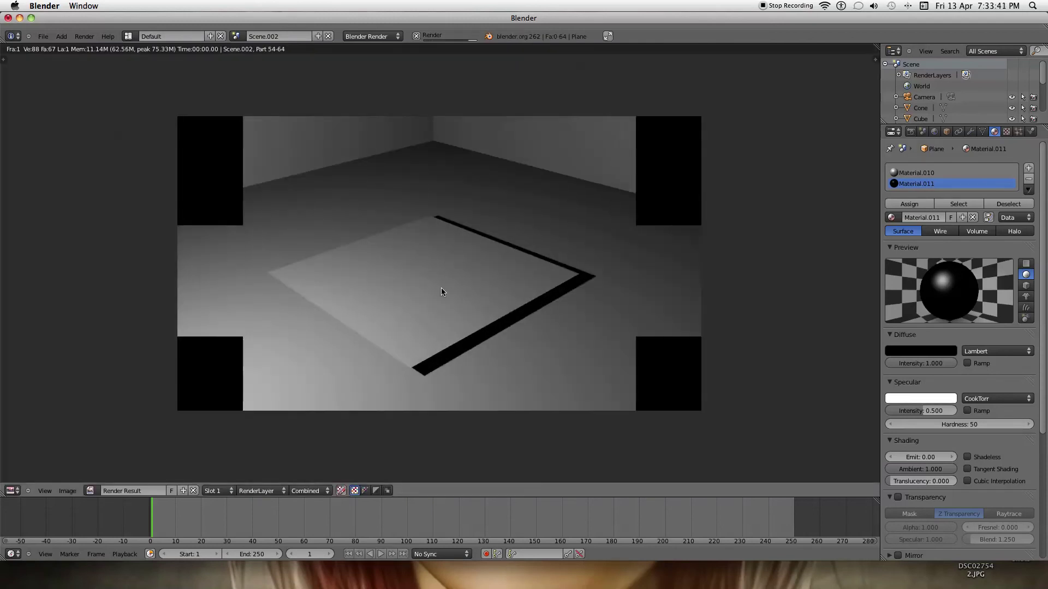
key("Escape")
scroll(652, 273, "up", 3)
scroll(652, 273, "down", 4)
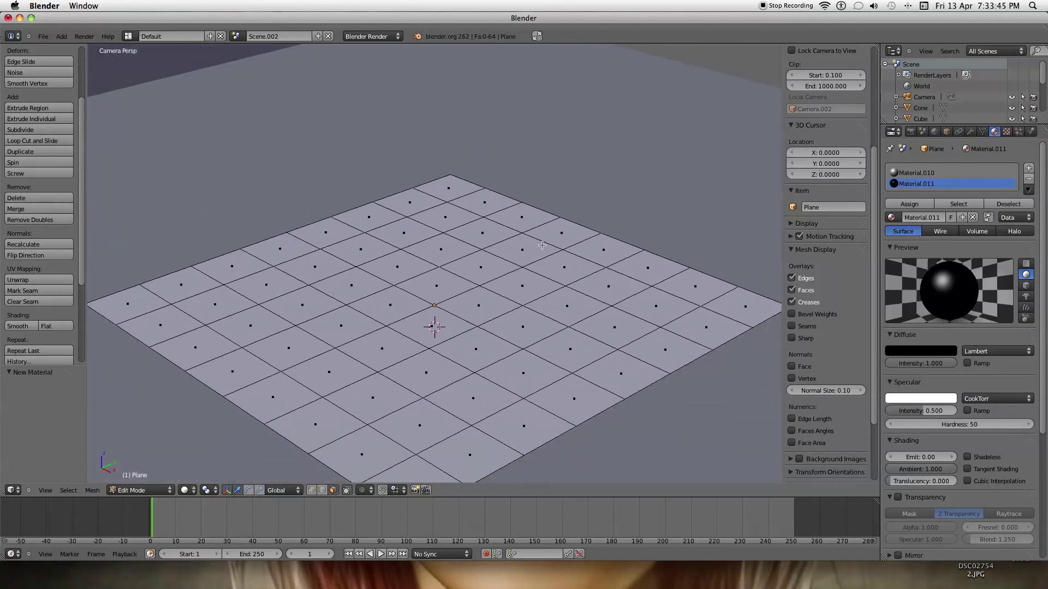
Select the eight faces of the plane's central diagonal, from the far corner to the near corner, starting with Circle Select
scroll(457, 200, "down", 3)
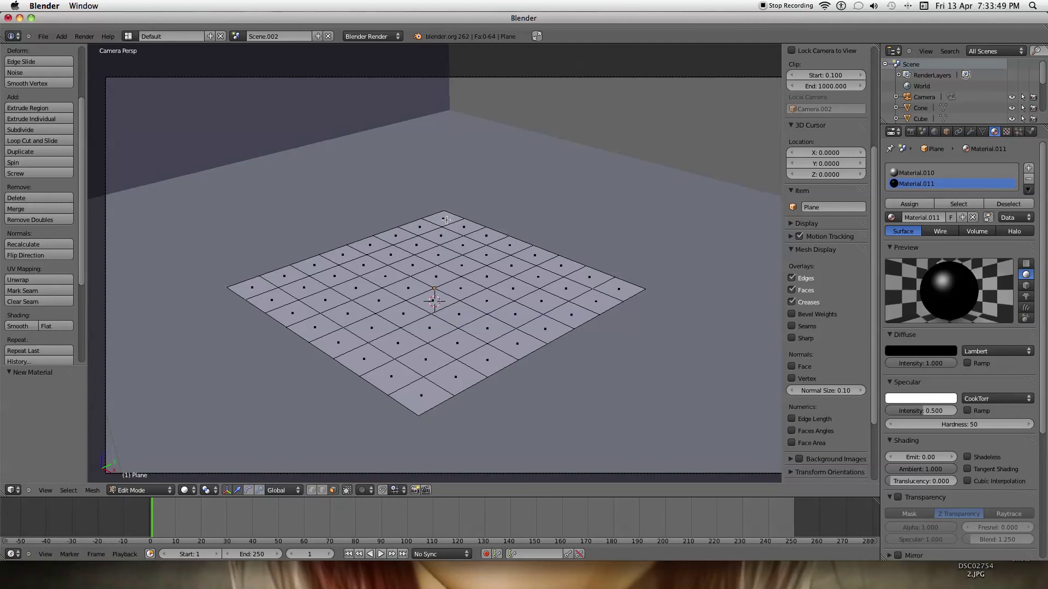
scroll(444, 219, "up", 4)
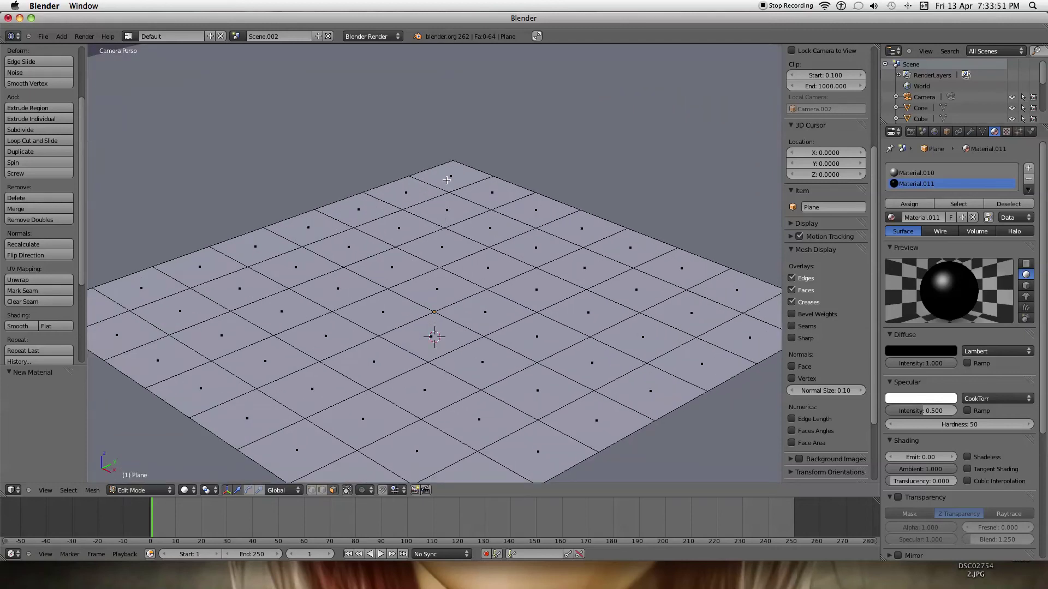
key("c")
scroll(458, 219, "up", 8)
left_click_drag(450, 176, 437, 290)
left_click_drag(435, 337, 419, 450)
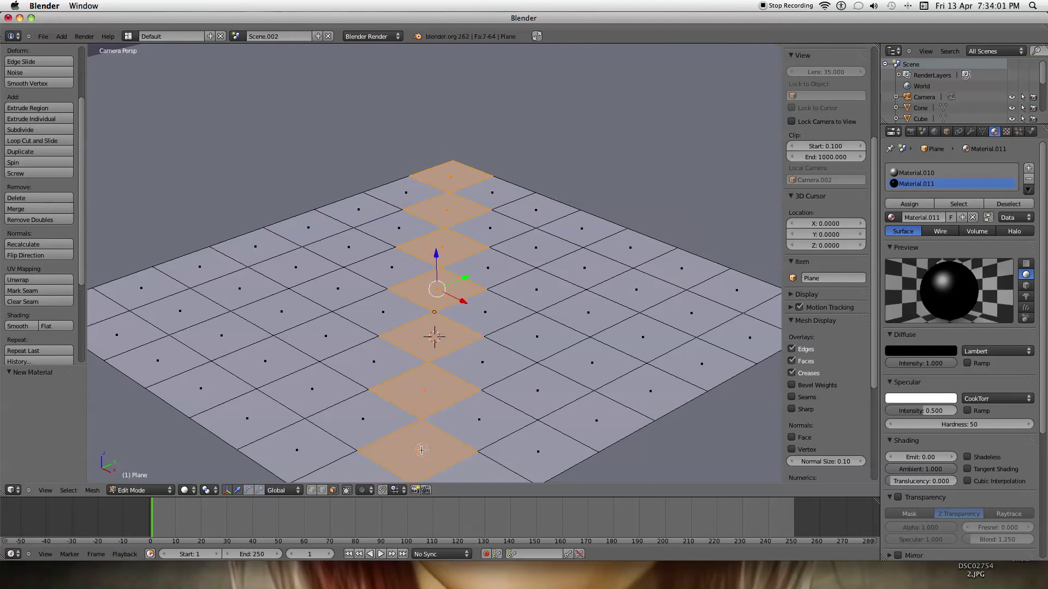
key("Escape")
middle_click_drag(475, 415, 479, 336, "shift")
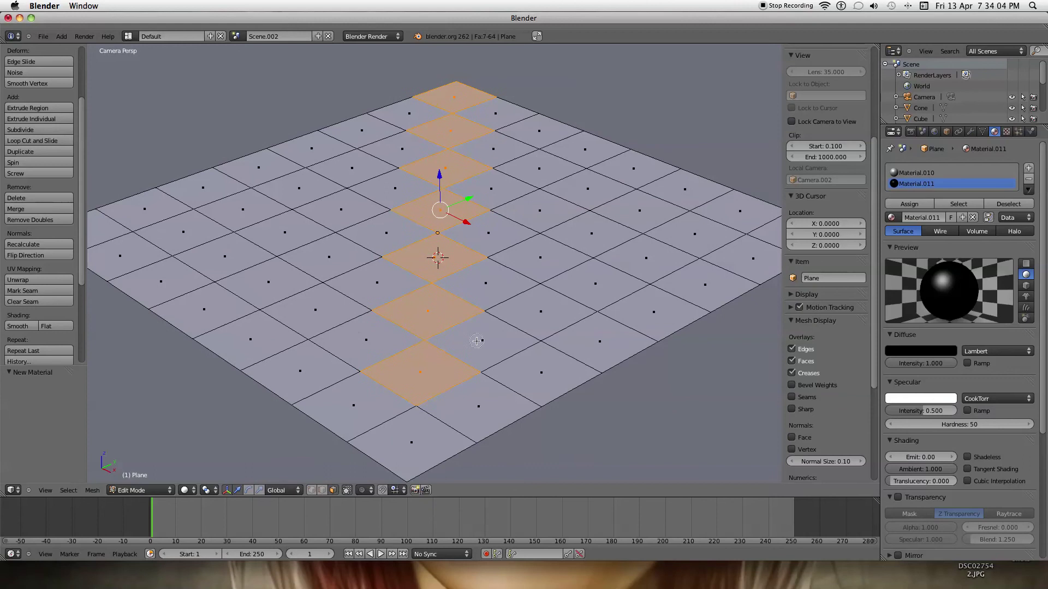
right_click(413, 424, "shift")
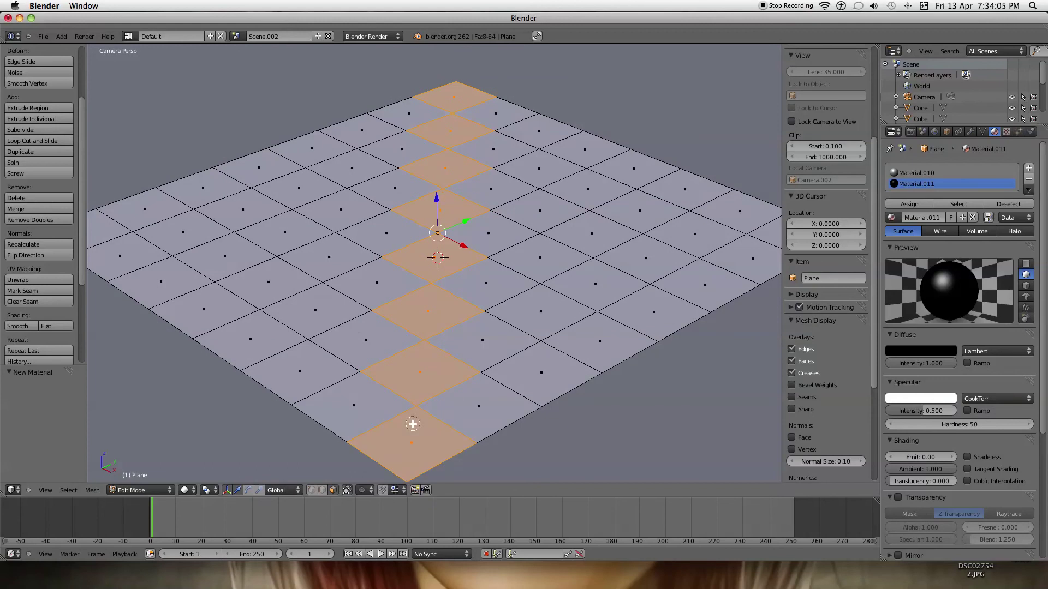
Add the six corner-touching faces of the next diagonal, to the right of the central one, to the selection
right_click(512, 384, "shift")
right_click(562, 313, "shift")
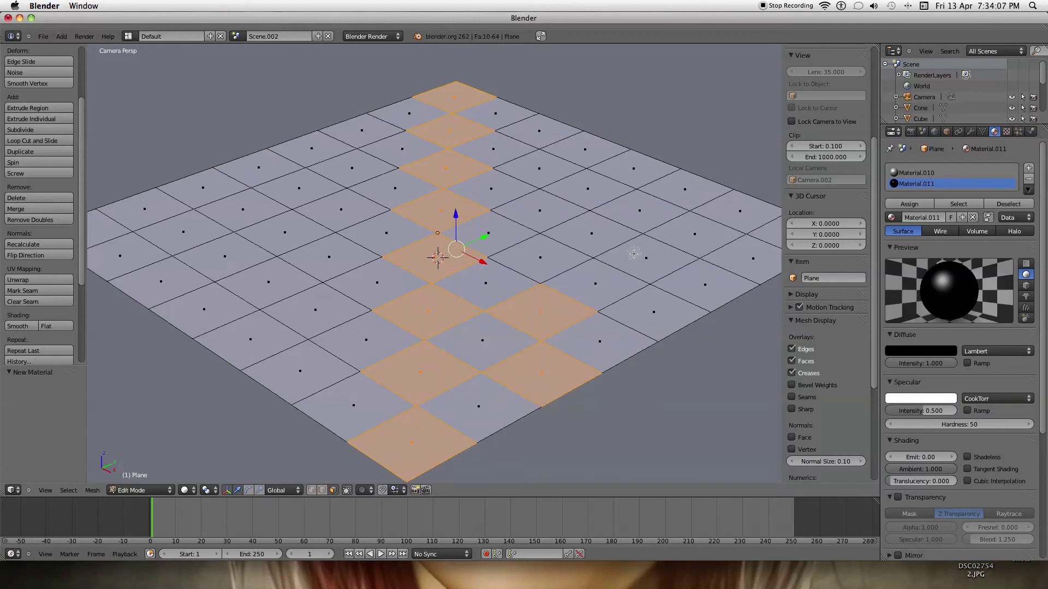
right_click(546, 253, "shift")
right_click(546, 195, "shift")
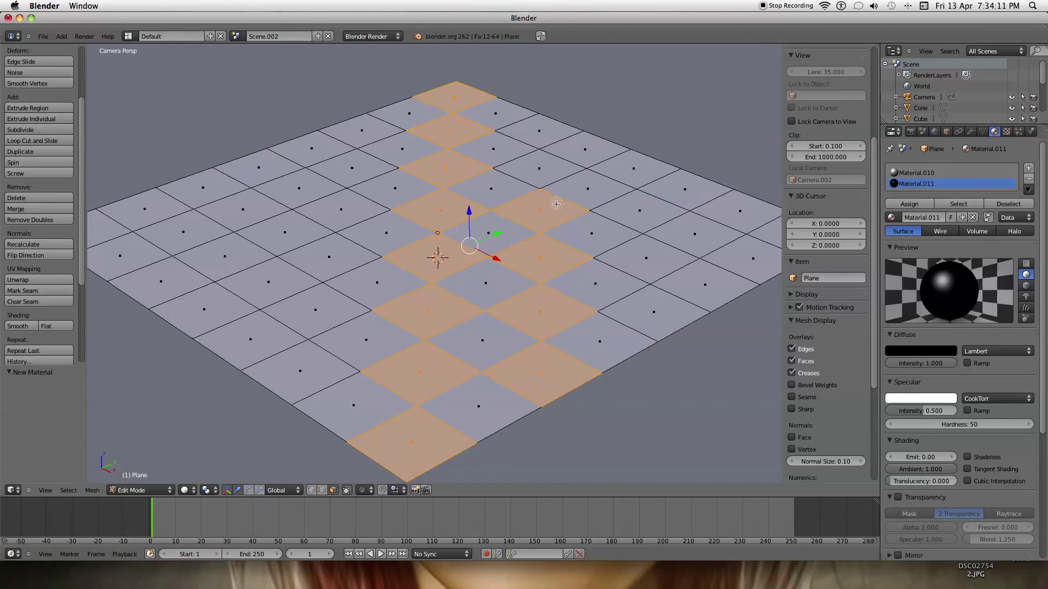
right_click(554, 205, "shift")
right_click(543, 217, "shift")
right_click(542, 164, "shift")
right_click(544, 146, "shift")
Extend the face selection with the remaining alternate diagonals toward the plane's right corner
right_click(630, 181, "shift")
right_click(643, 219, "shift")
right_click(644, 256, "shift")
right_click(652, 311, "shift")
right_click(740, 210, "shift")
right_click(747, 269, "shift")
right_click(704, 281, "shift")
right_click(313, 143, "shift")
right_click(306, 180, "shift")
right_click(316, 210, "shift")
right_click(298, 219, "shift")
right_click(343, 213, "shift")
right_click(265, 290, "shift")
right_click(249, 334, "shift")
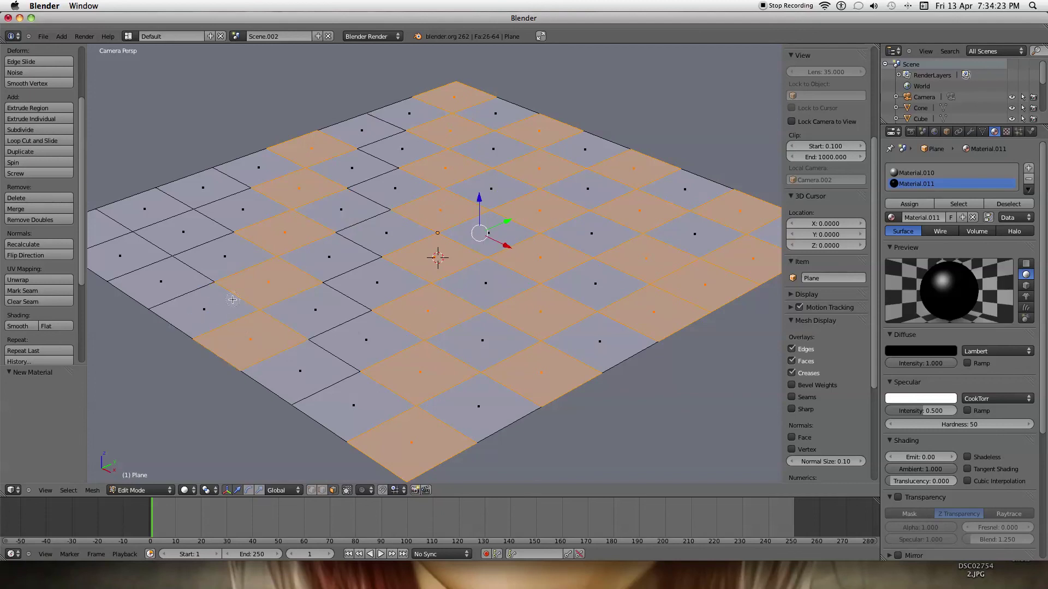
right_click(311, 149, "shift")
right_click(298, 188, "shift")
right_click(285, 231, "shift")
right_click(269, 282, "shift")
right_click(251, 339, "shift")
Add the six corner-touching faces of the diagonal just left of the central one to the selection
right_click(373, 121, "shift")
right_click(353, 170, "shift")
right_click(343, 206, "shift")
right_click(327, 261, "shift")
right_click(319, 295, "shift")
right_click(299, 374, "shift")
Add the faces of the next alternate diagonal further toward the plane's left corner to the selection
right_click(262, 169, "shift")
right_click(250, 207, "shift")
right_click(210, 262, "shift")
right_click(169, 281, "shift")
right_click(202, 287, "shift")
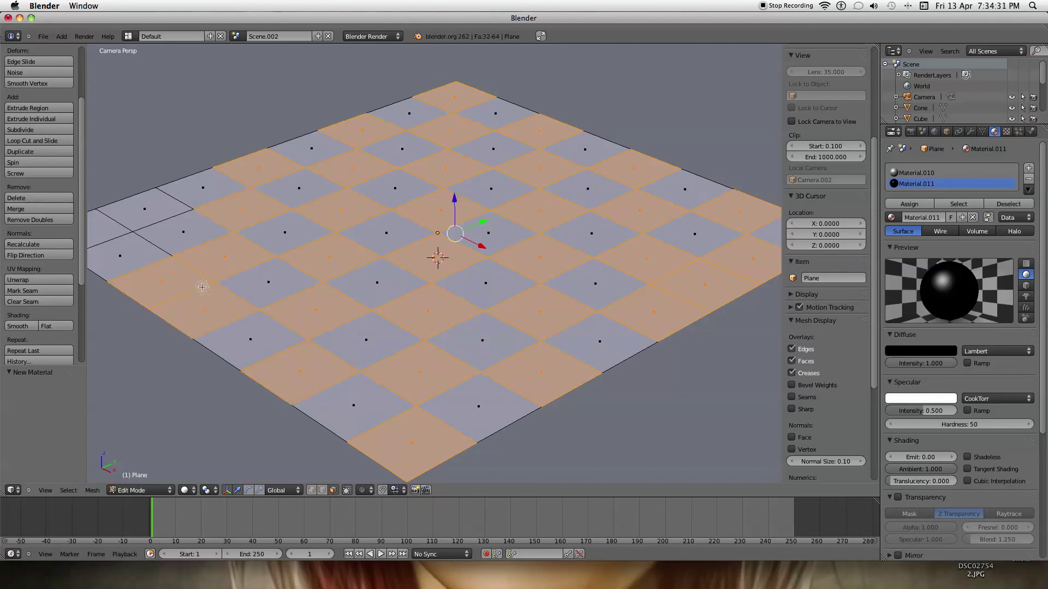
Deselect the extra face on the left edge and add the two remaining alternate faces near the plane's left corner
middle_click(164, 277)
left_click(148, 203)
left_click(136, 238)
middle_click(129, 214)
middle_click(94, 229)
middle_click(185, 218)
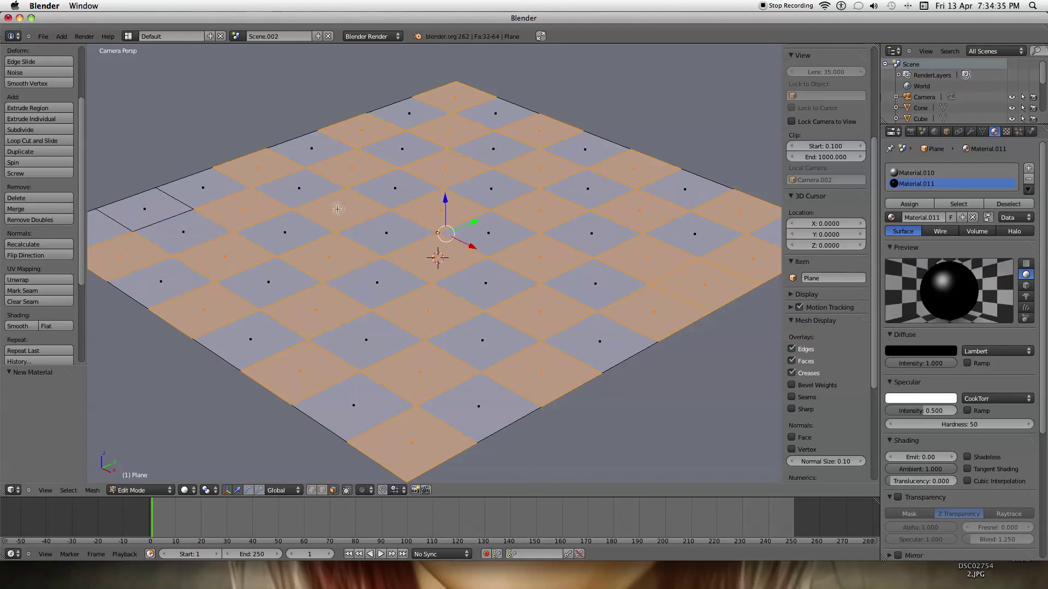
left_click(170, 197)
middle_click(187, 190)
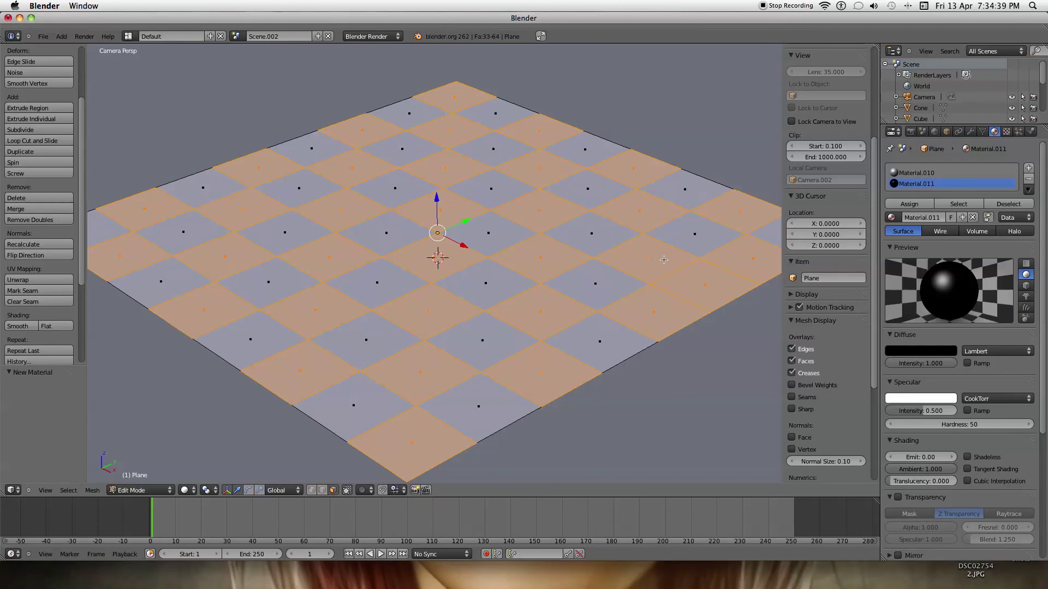
Deselect the extra edge face near the plane's right corner, keeping its diagonal neighbour in the checkerboard selection
middle_click(747, 264)
middle_click(668, 309)
middle_click(691, 297)
left_click(664, 309)
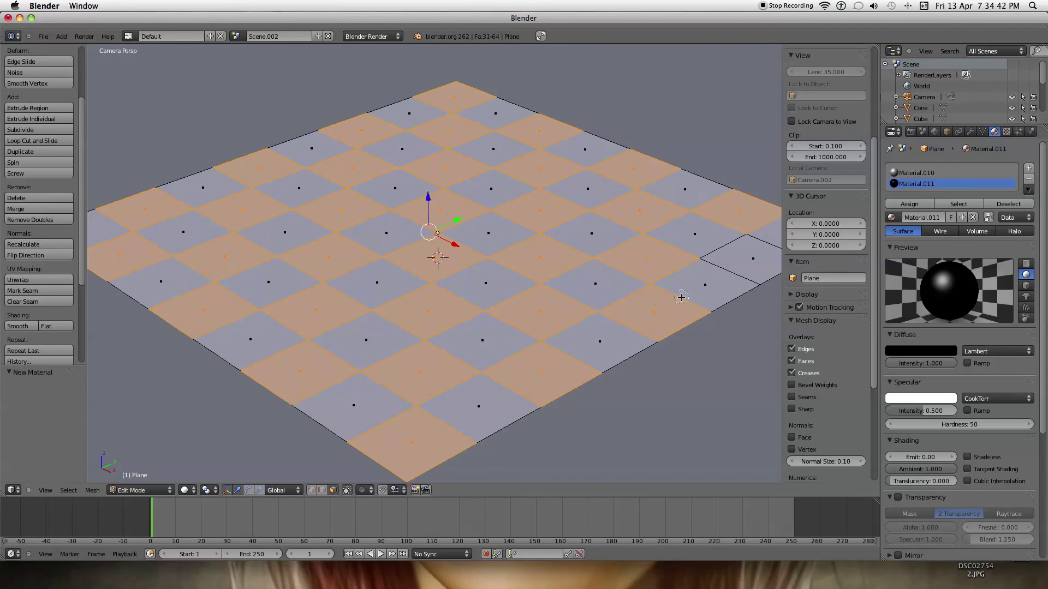
right_click(743, 263, "shift")
Assign the black Material.011 to the selected checkerboard faces and deselect everything
scroll(644, 259, "down", 7)
scroll(644, 259, "up", 4)
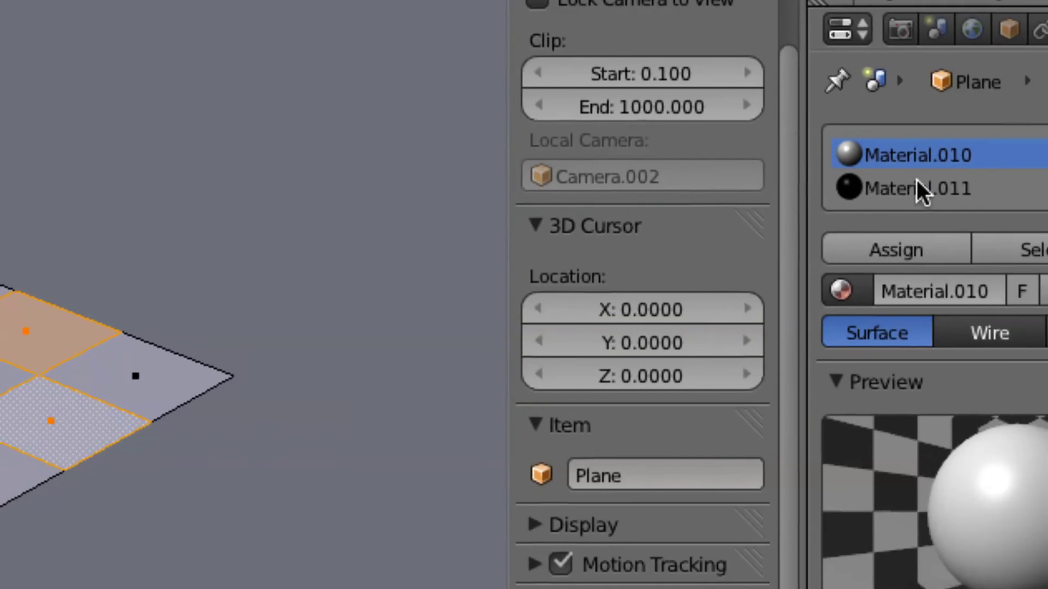
left_click(918, 182)
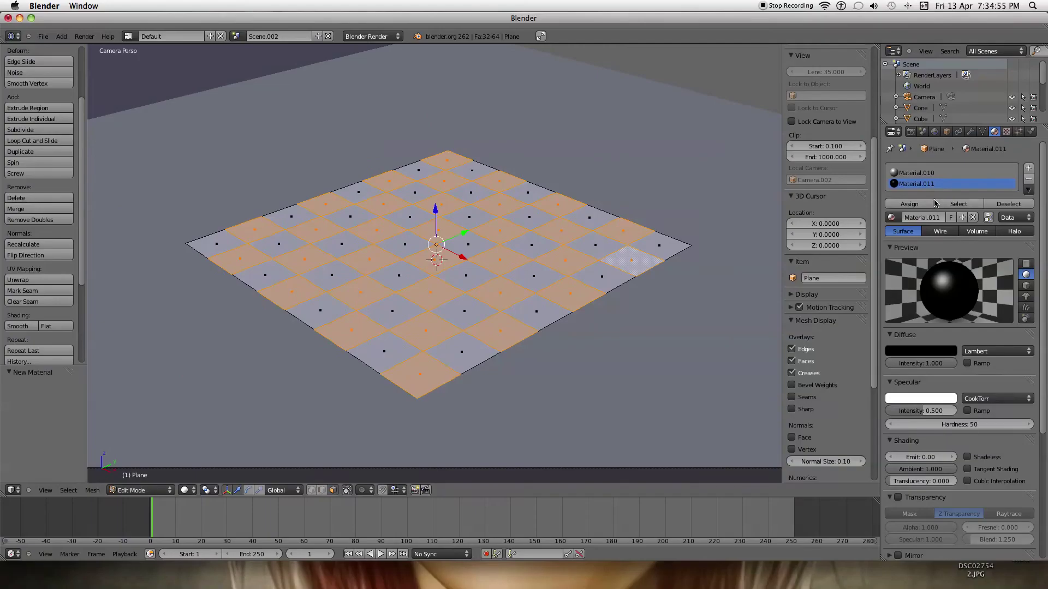
left_click(931, 203)
scroll(483, 268, "up", 3)
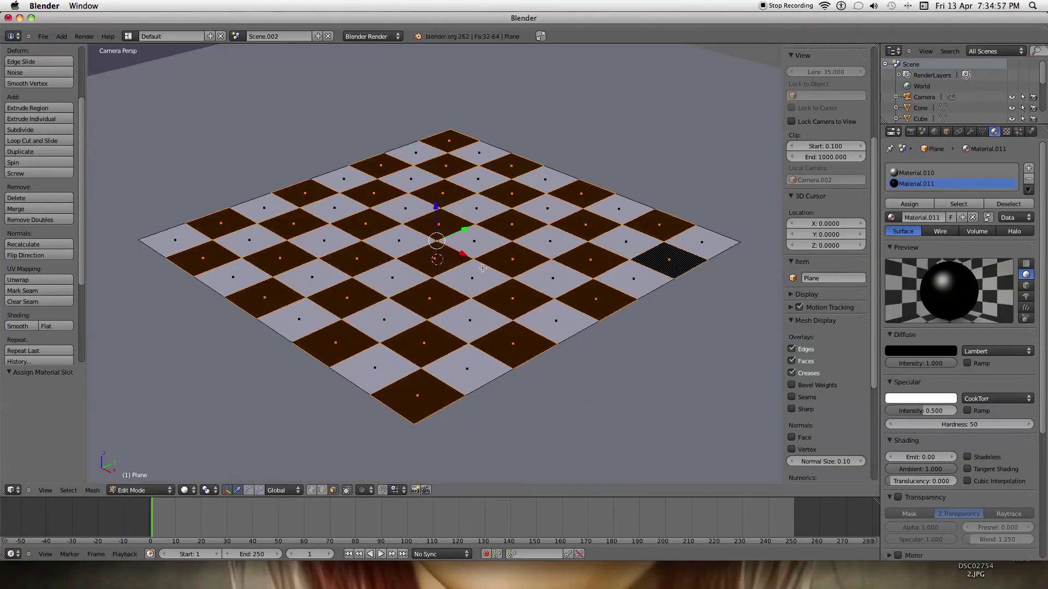
key("a")
scroll(482, 268, "up", 2)
scroll(371, 173, "down", 12)
scroll(372, 172, "up", 10)
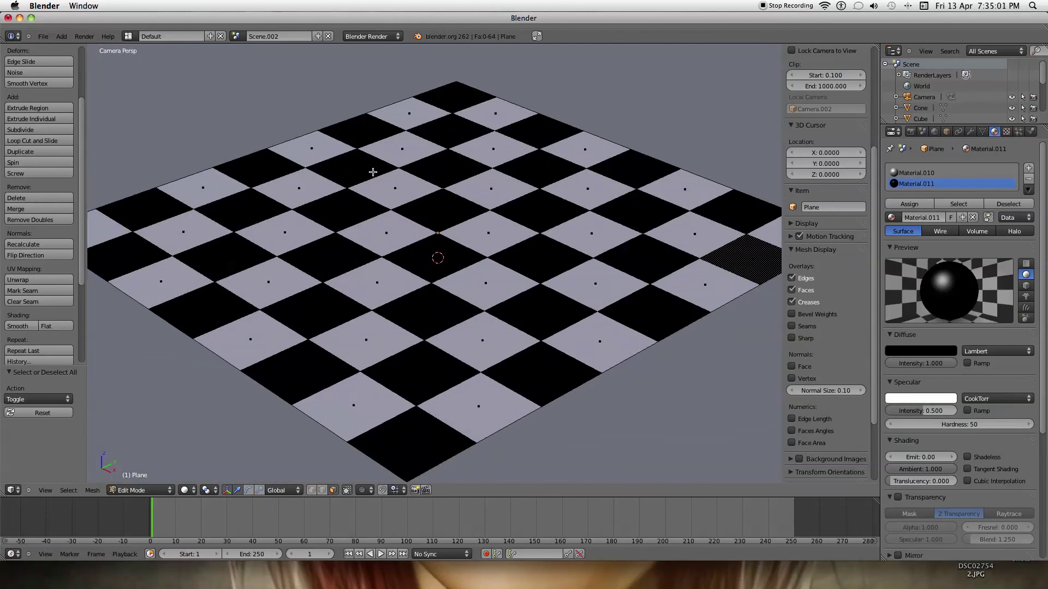